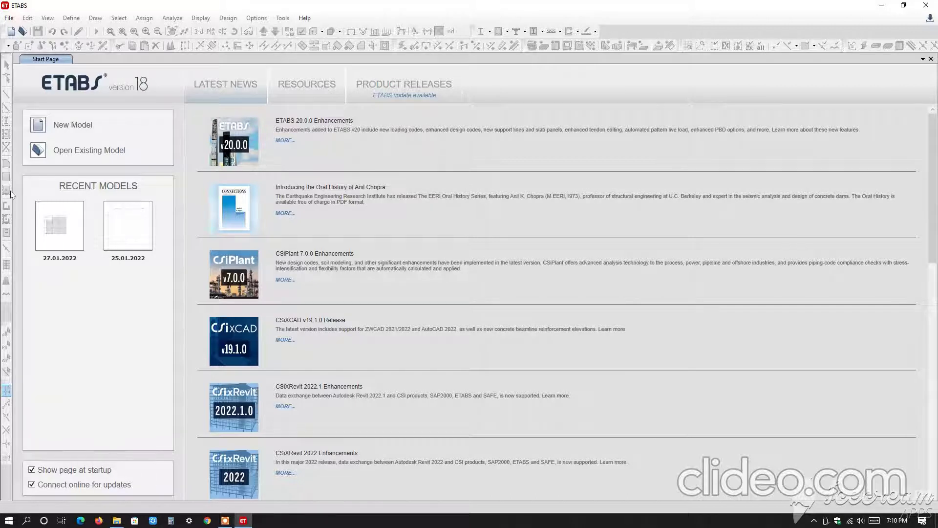
# Create a new model using built-in settings with U.S. Customary units, AISC14 sections, AISC 360-10 steel code and ACI 318-14 concrete code.
pyautogui.click(70, 126)
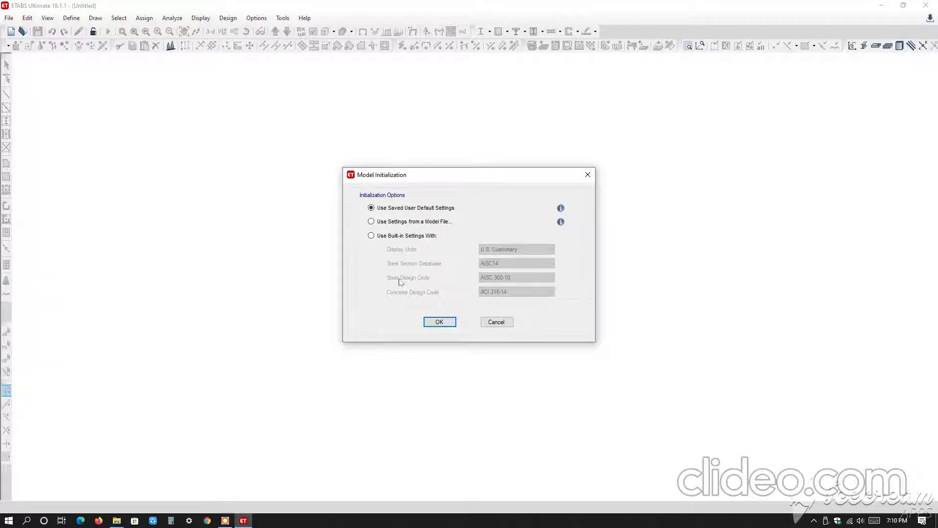
pyautogui.click(371, 236)
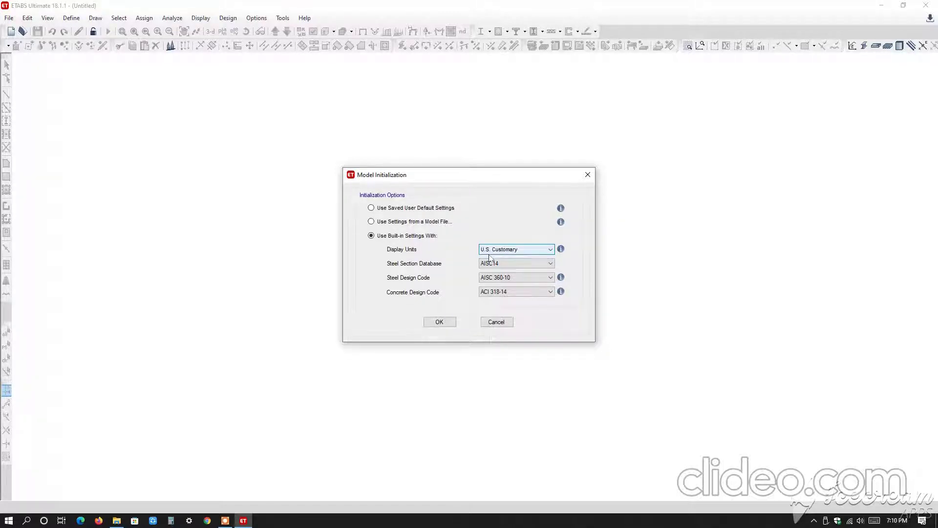
pyautogui.click(449, 323)
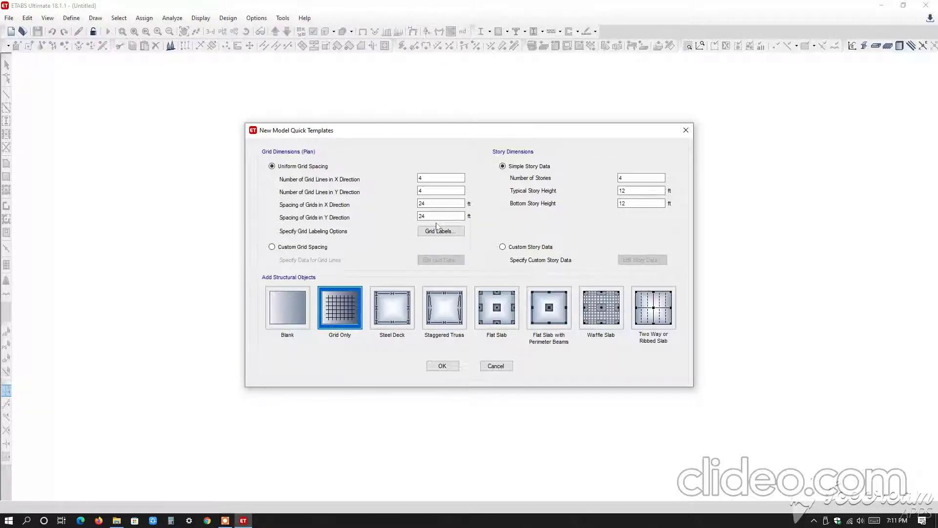
# Switch to File Explorer, open Column and Beam Layout.pdf from the 9.Etabs folder and examine its grid labels and bay spacings.
pyautogui.click(116, 520)
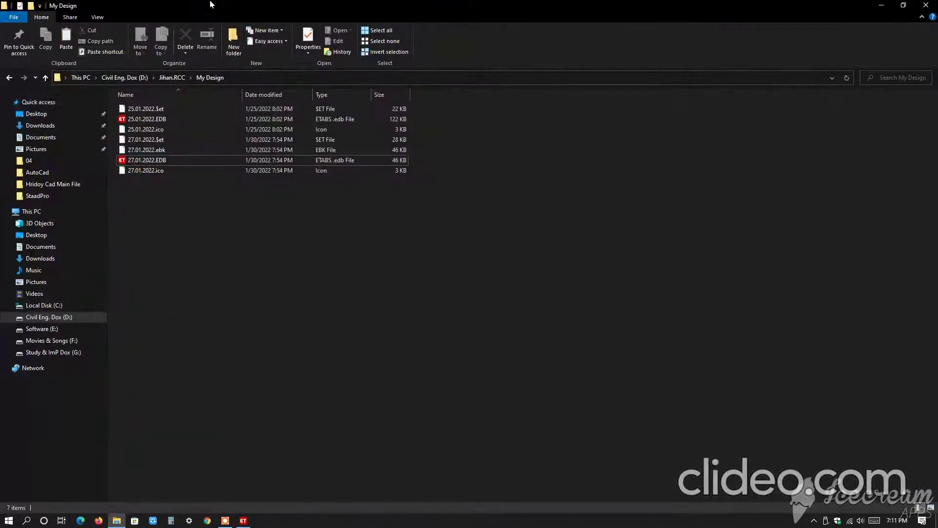
pyautogui.click(9, 77)
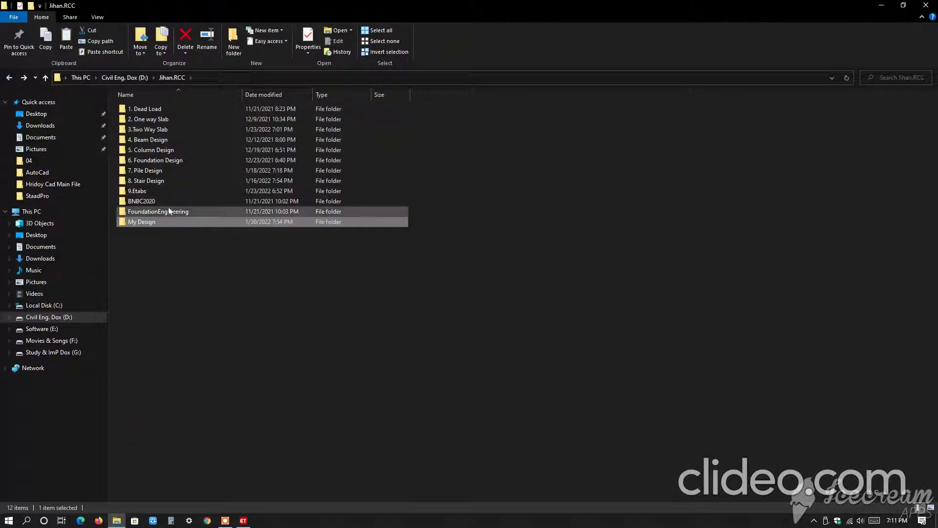
pyautogui.doubleClick(157, 190)
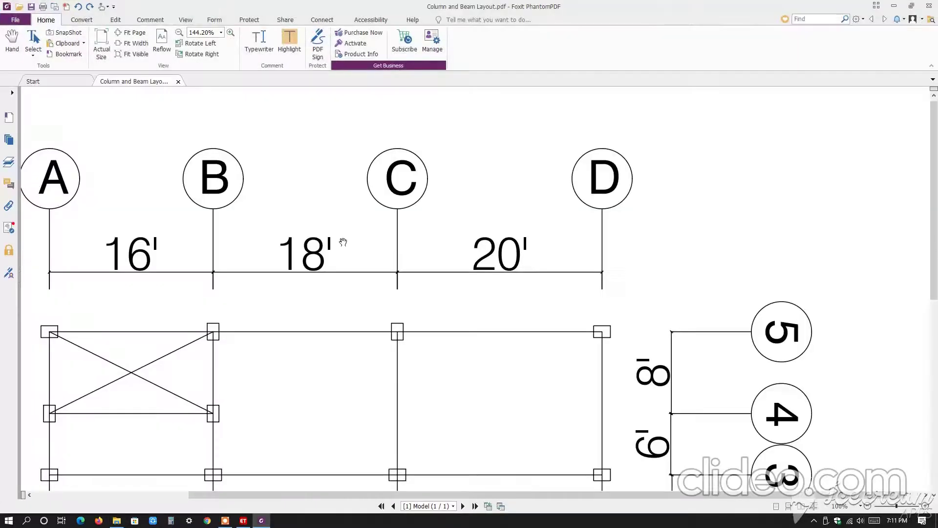
pyautogui.moveTo(896, 506); pyautogui.dragTo(894, 507)
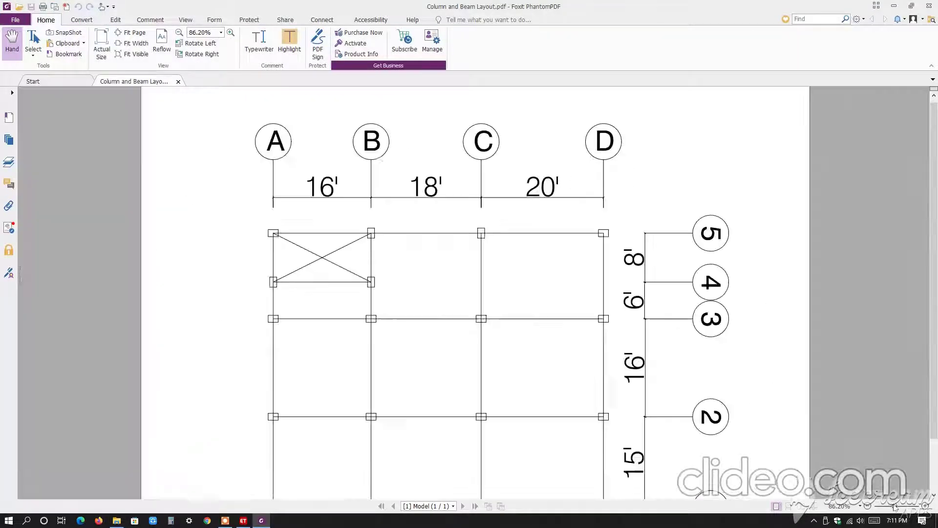
pyautogui.scroll(-1, 555, 328)
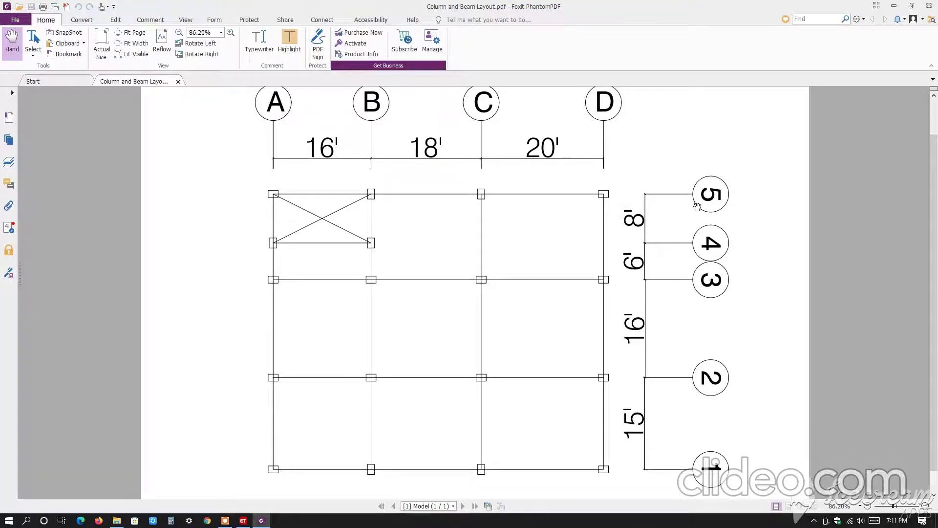
# Switch back to ETABS, choose custom grid spacing and display the grid system data as spacing.
pyautogui.click(243, 520)
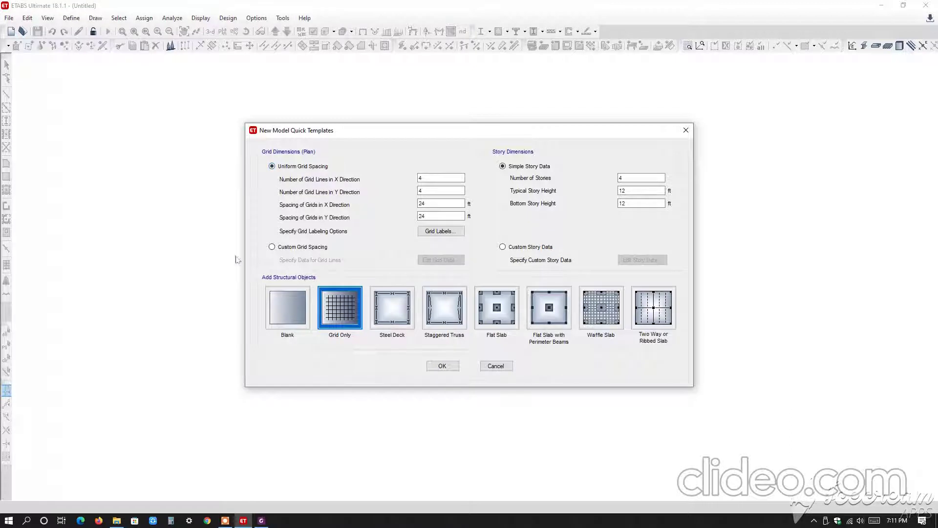
pyautogui.click(306, 248)
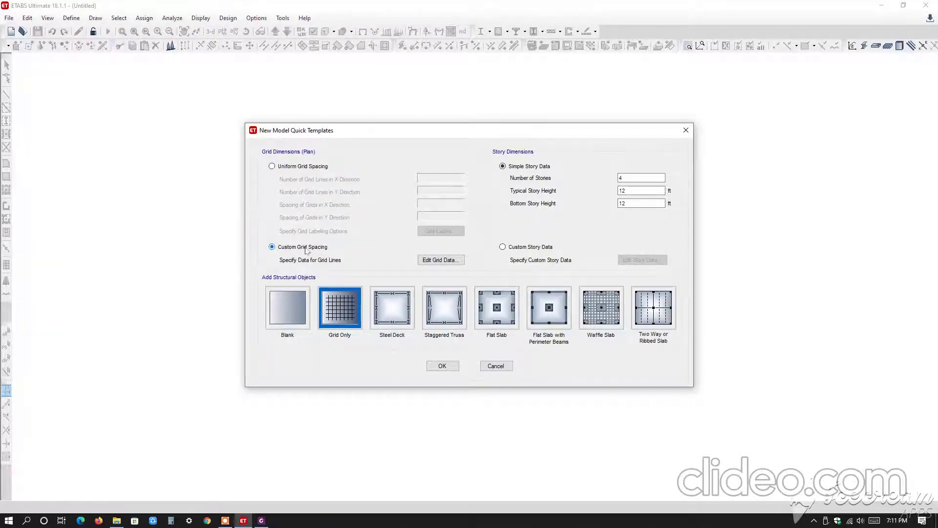
pyautogui.click(435, 261)
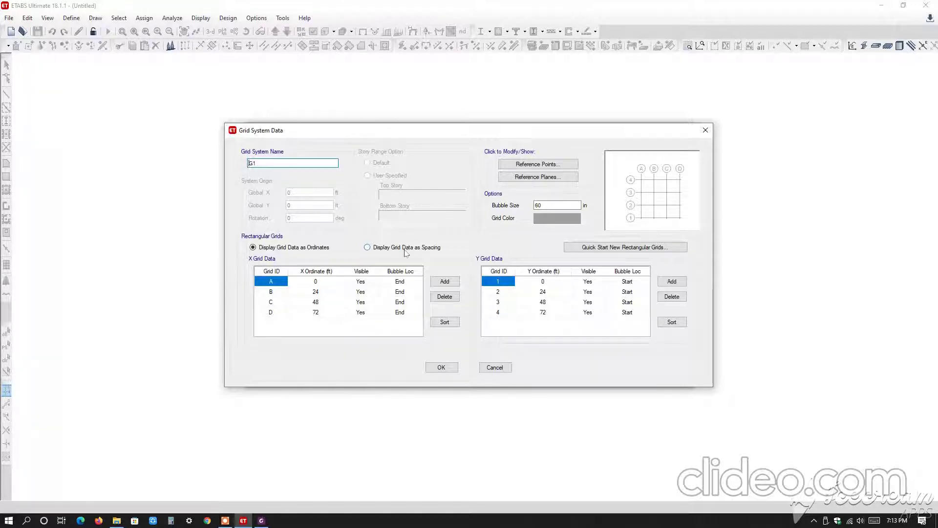
pyautogui.click(369, 247)
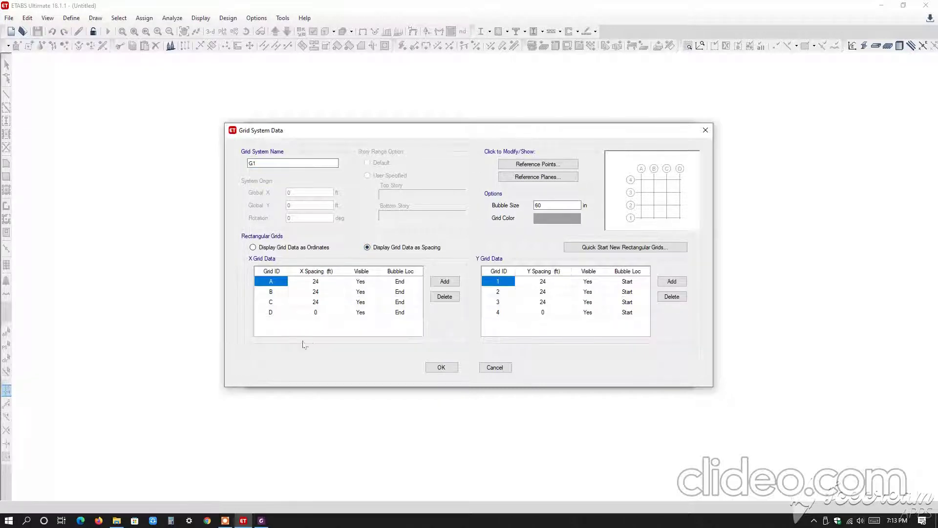
# Check the PDF layout and set the X grid spacings to 16 ft for A, 18 ft for B and 20 ft for C.
pyautogui.click(263, 520)
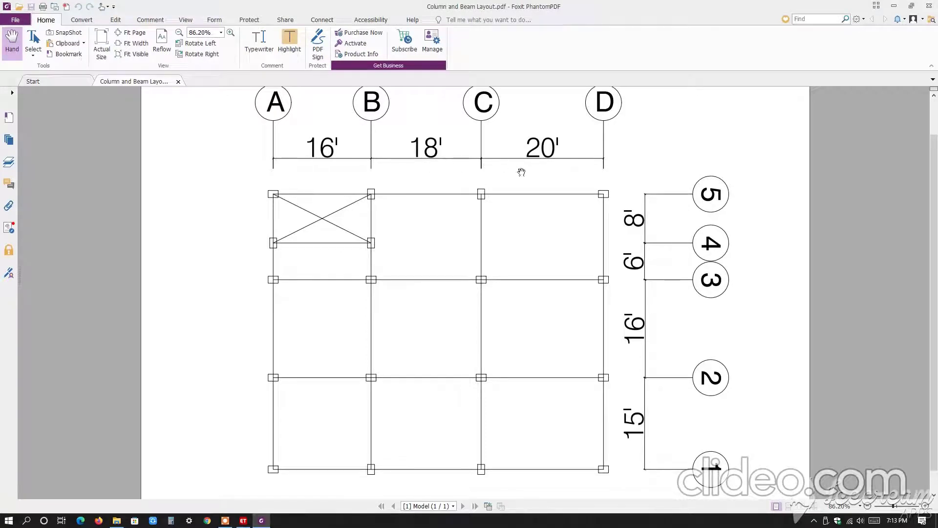
pyautogui.click(243, 520)
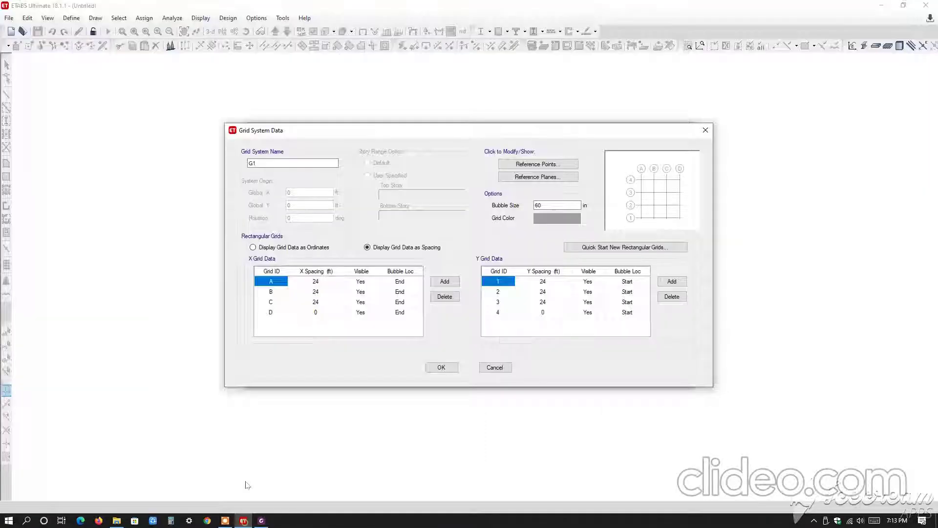
pyautogui.click(315, 281)
pyautogui.write('16')
pyautogui.press('Return')
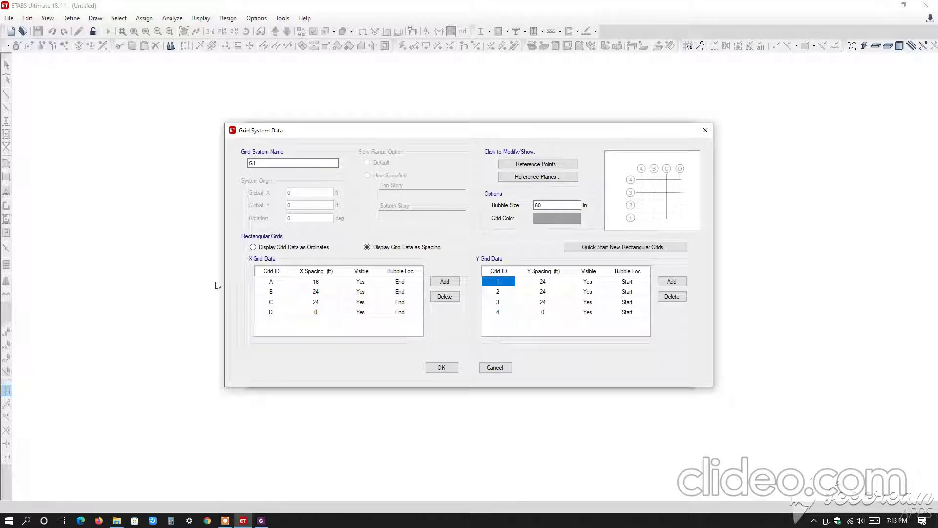
pyautogui.click(321, 292)
pyautogui.write('18')
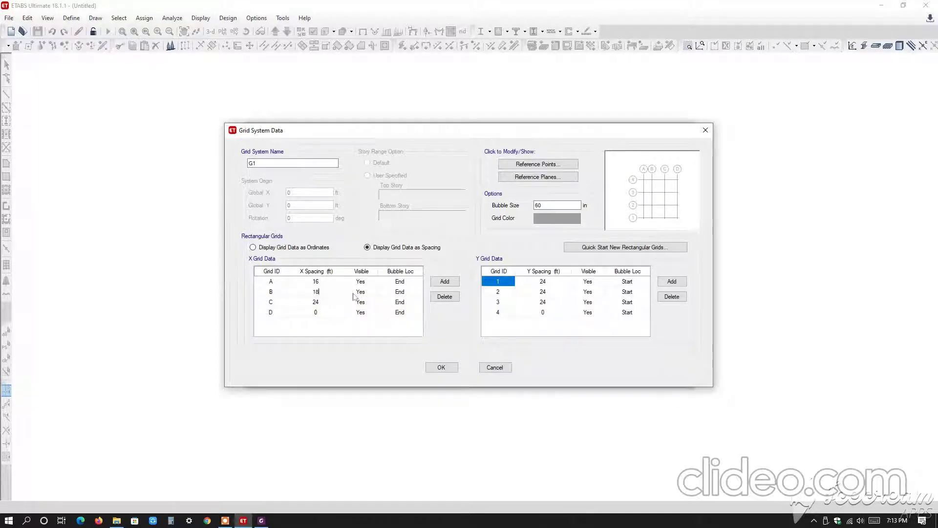
pyautogui.click(318, 303)
pyautogui.write('20')
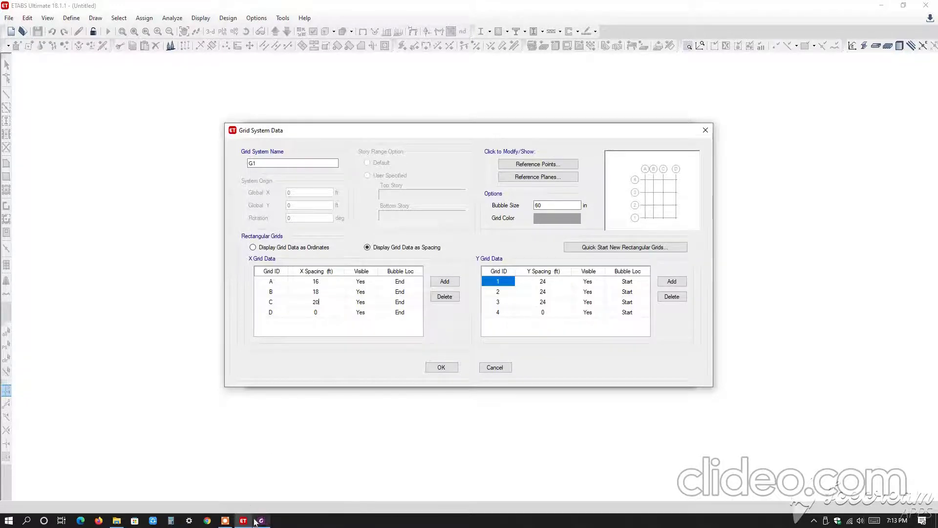
pyautogui.click(261, 520)
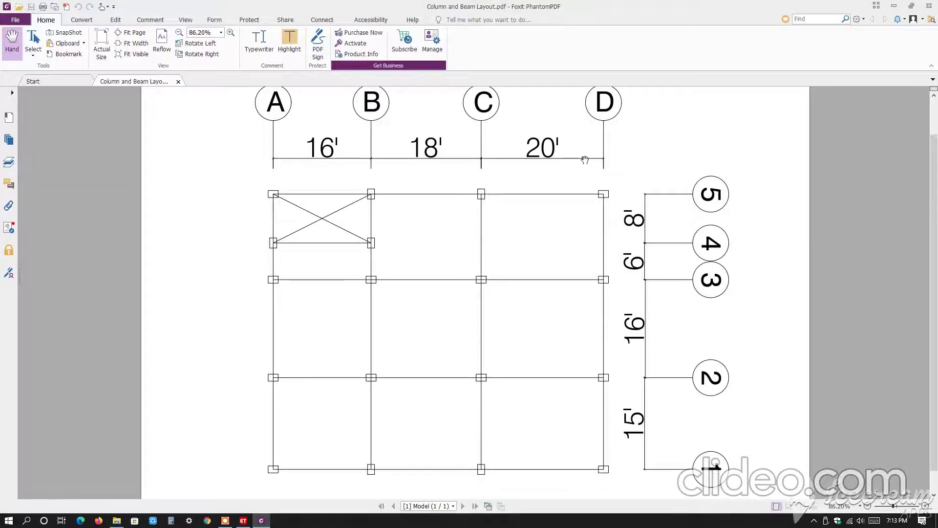
pyautogui.click(243, 520)
pyautogui.click(364, 313)
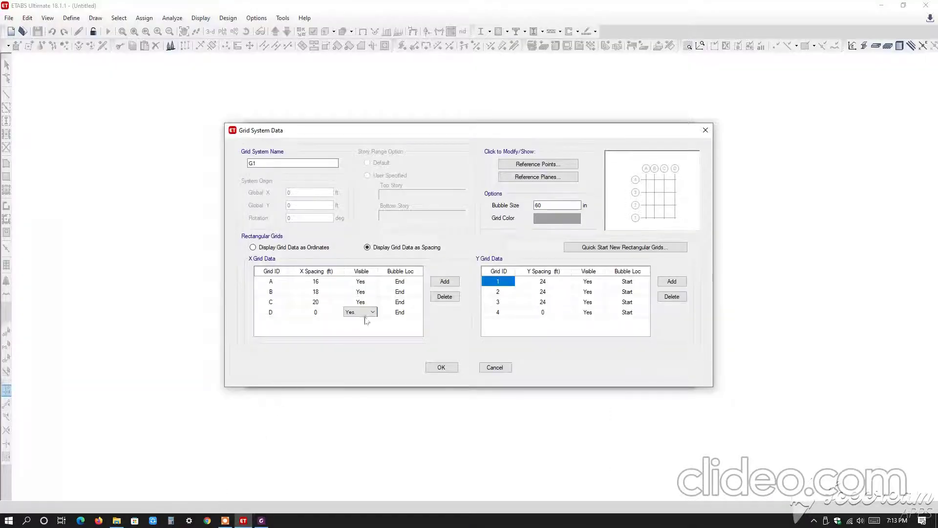
pyautogui.click(445, 282)
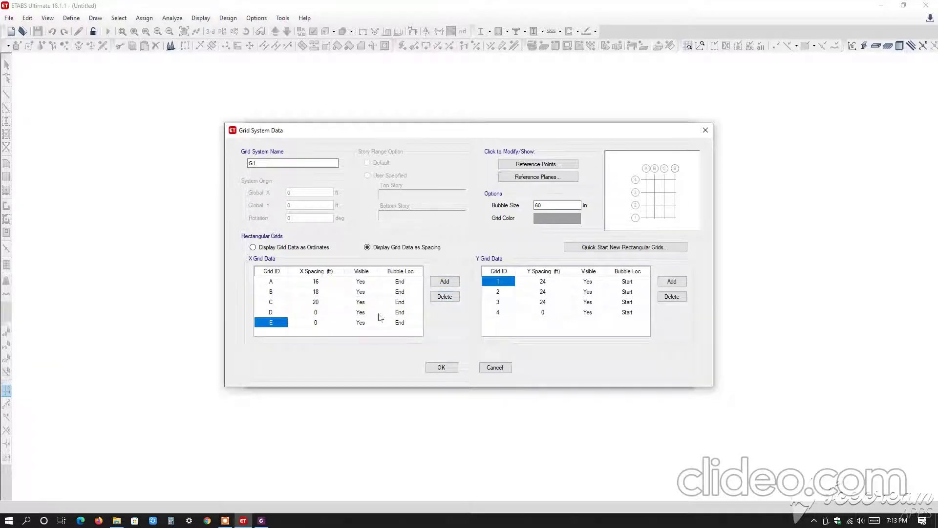
pyautogui.click(444, 297)
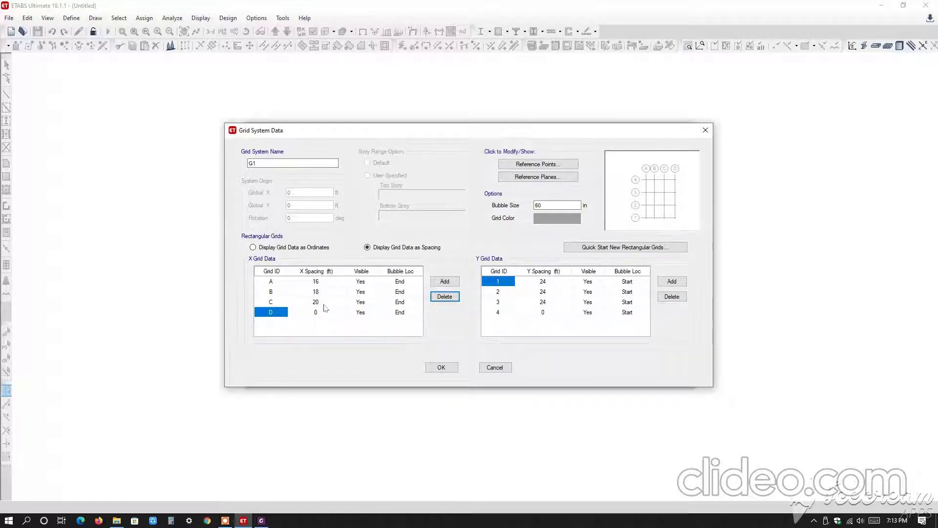
# Check the PDF layout and set the Y grid spacings to 15 ft for grid 1, 16 ft for grid 2 and 6 ft for grid 3.
pyautogui.click(550, 282)
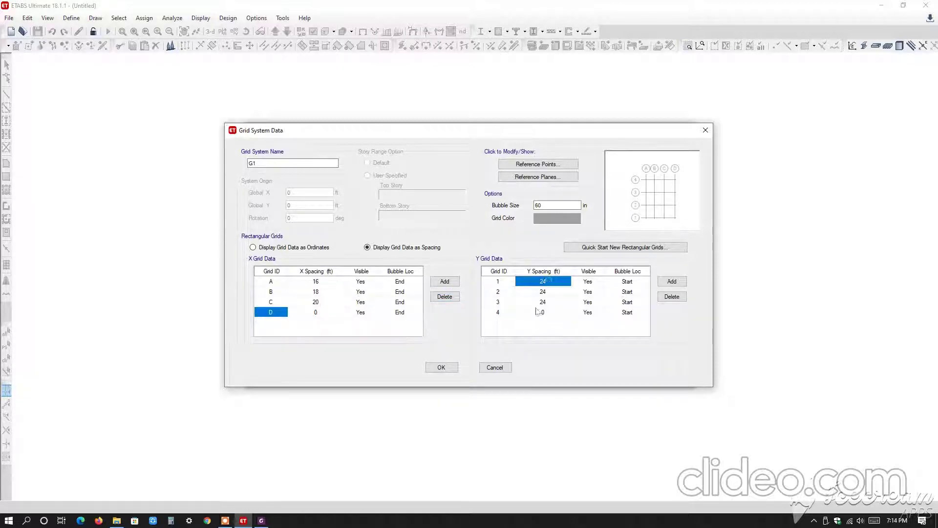
pyautogui.click(262, 521)
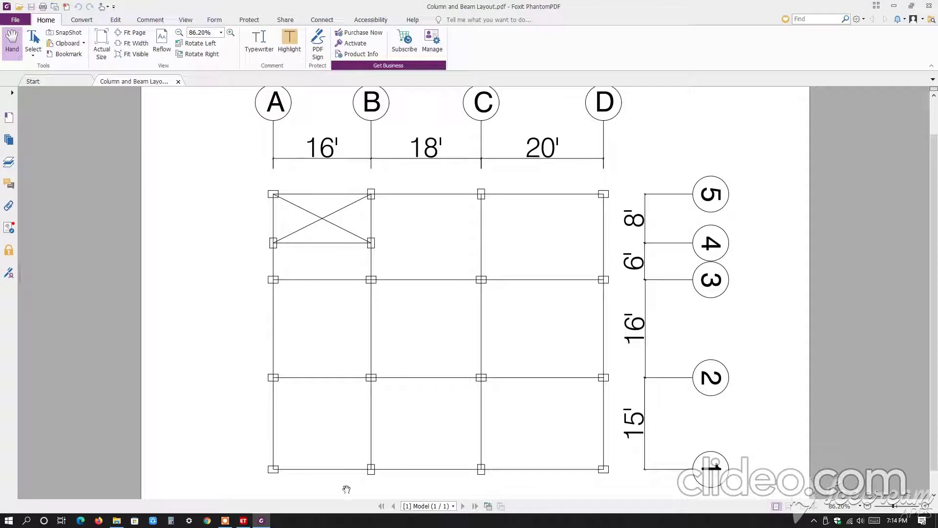
pyautogui.click(242, 520)
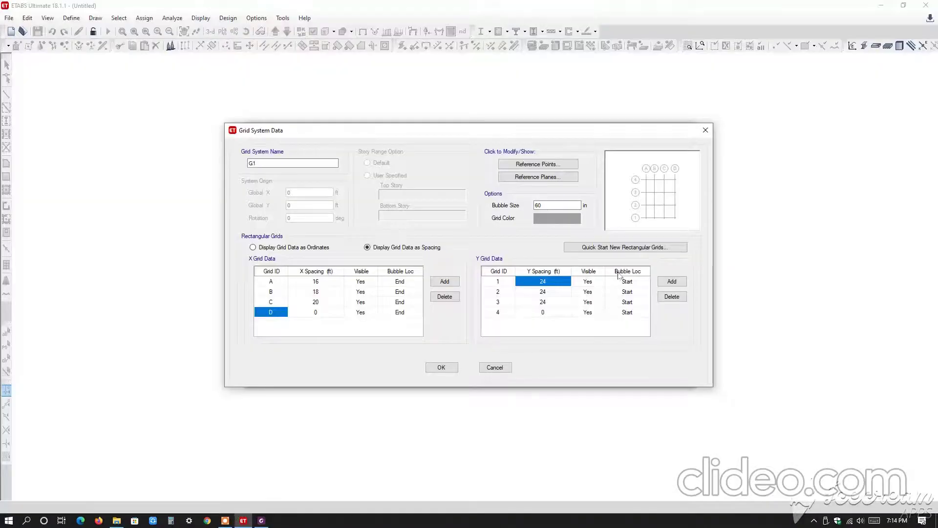
pyautogui.write('15')
pyautogui.click(546, 293)
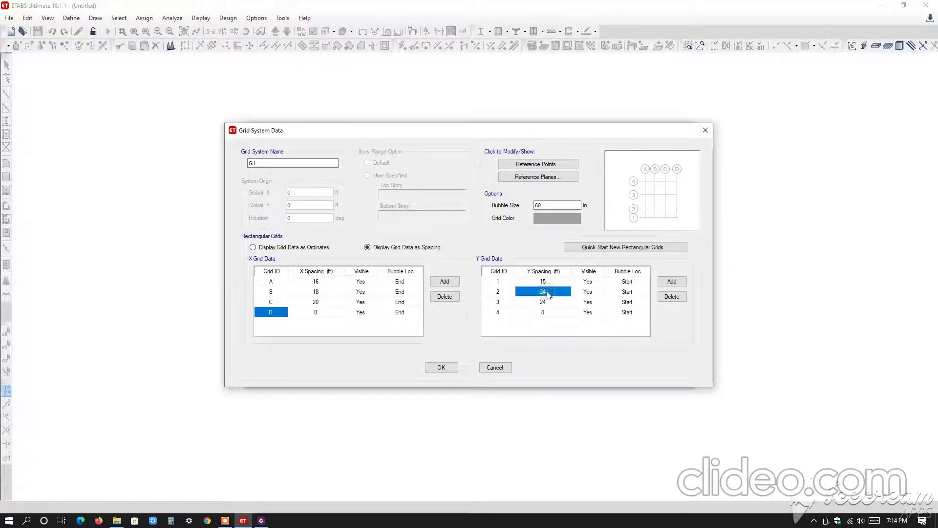
pyautogui.write('16')
pyautogui.click(549, 303)
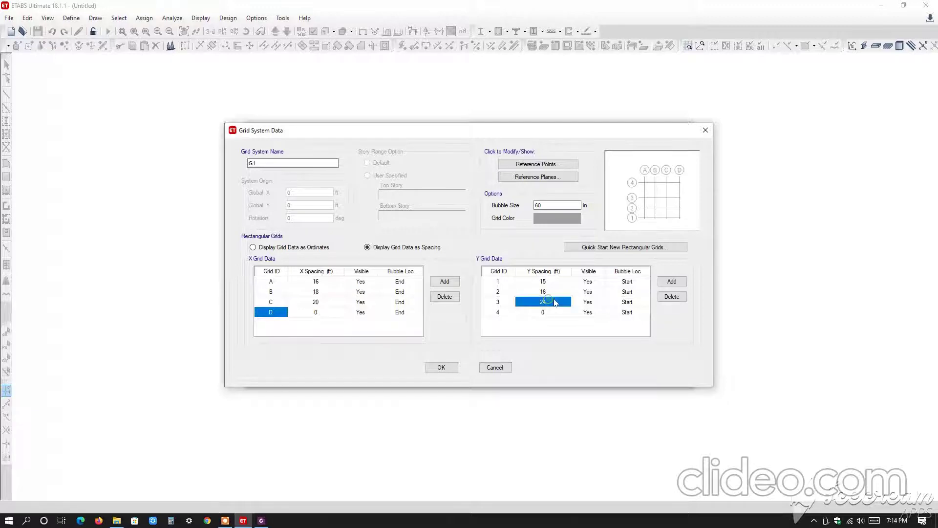
pyautogui.write('6')
# Add a fifth Y grid line, set grid 4's spacing to 8 ft and accept the grid system data.
pyautogui.click(555, 313)
pyautogui.write('8')
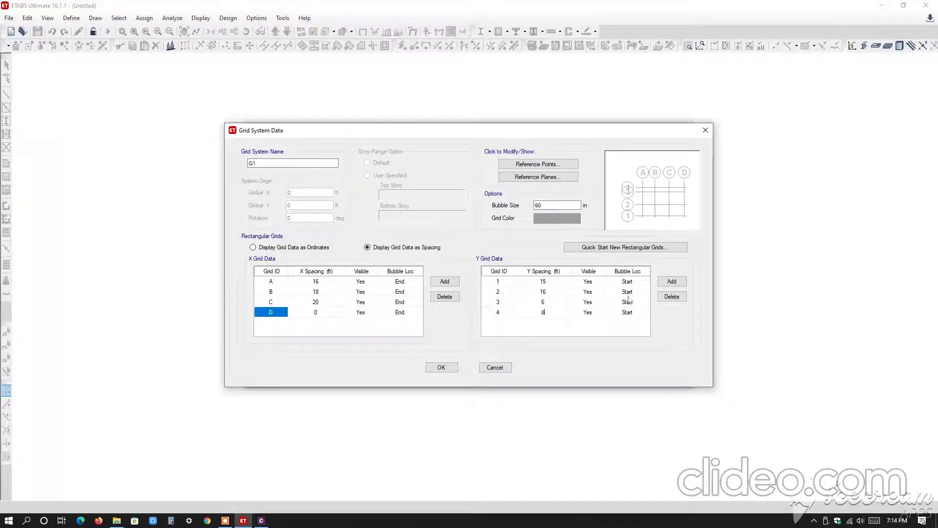
pyautogui.click(672, 282)
pyautogui.click(552, 313)
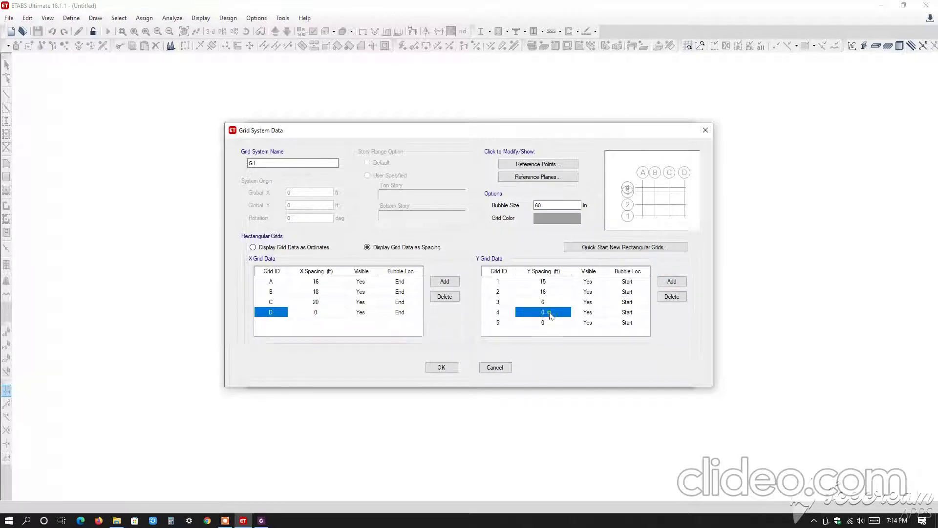
pyautogui.write('8')
pyautogui.click(551, 323)
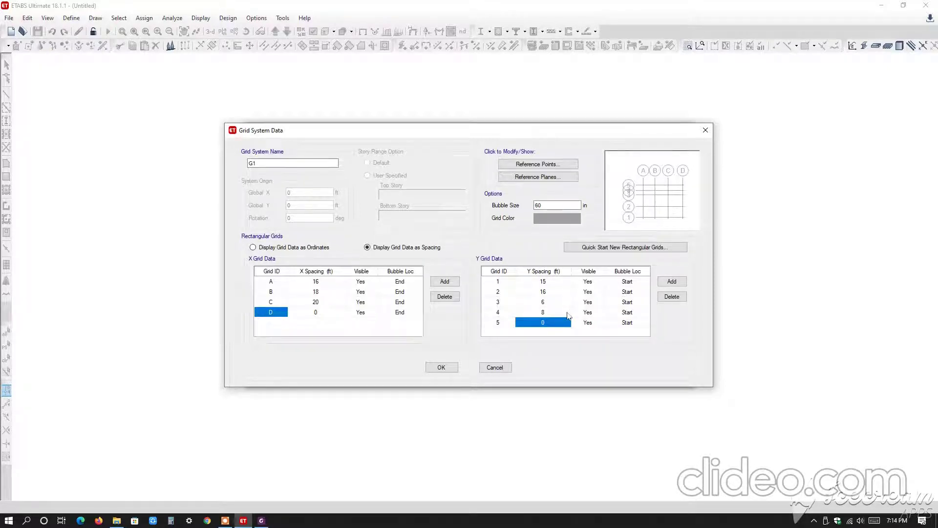
pyautogui.click(440, 369)
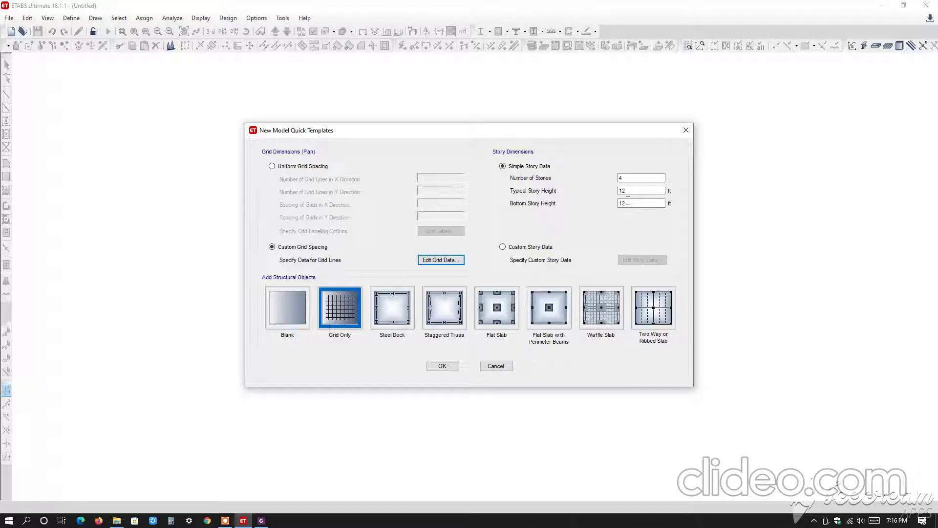
# Set the simple story data to 2 stories, with a typical height of 10 ft and a bottom story height of 9 ft.
pyautogui.doubleClick(635, 178)
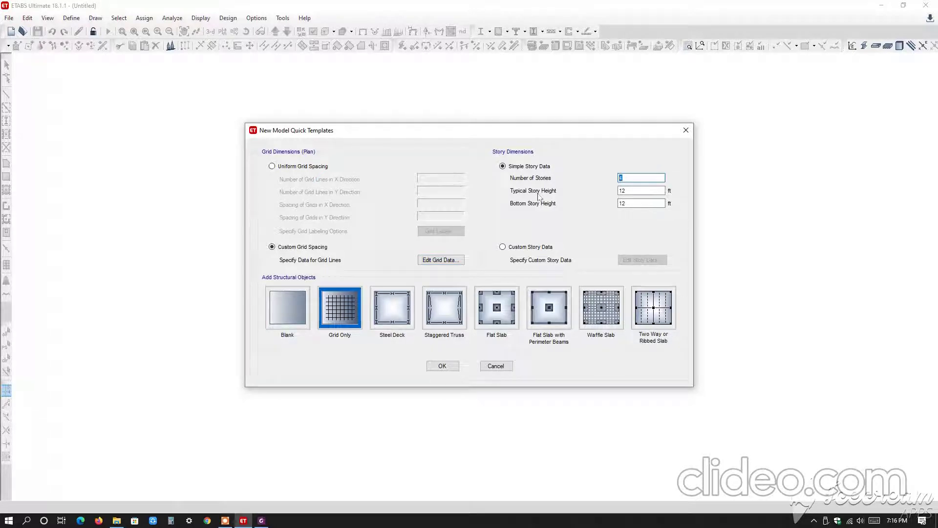
pyautogui.write('2')
pyautogui.press('Tab')
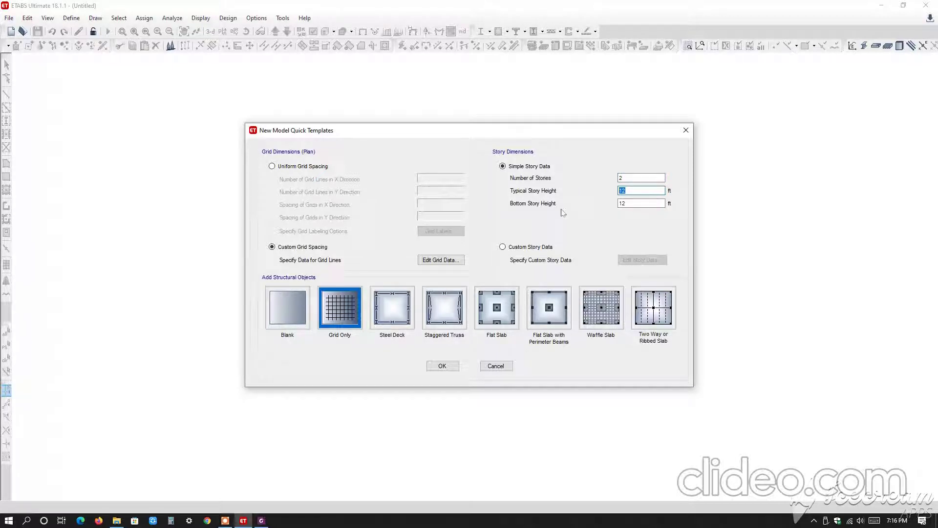
pyautogui.press('Tab')
pyautogui.write('9')
pyautogui.doubleClick(628, 193)
pyautogui.write('10')
# Switch to custom story data and rename Story1 as Ground Floor and Story2 as 1st Floor.
pyautogui.click(503, 247)
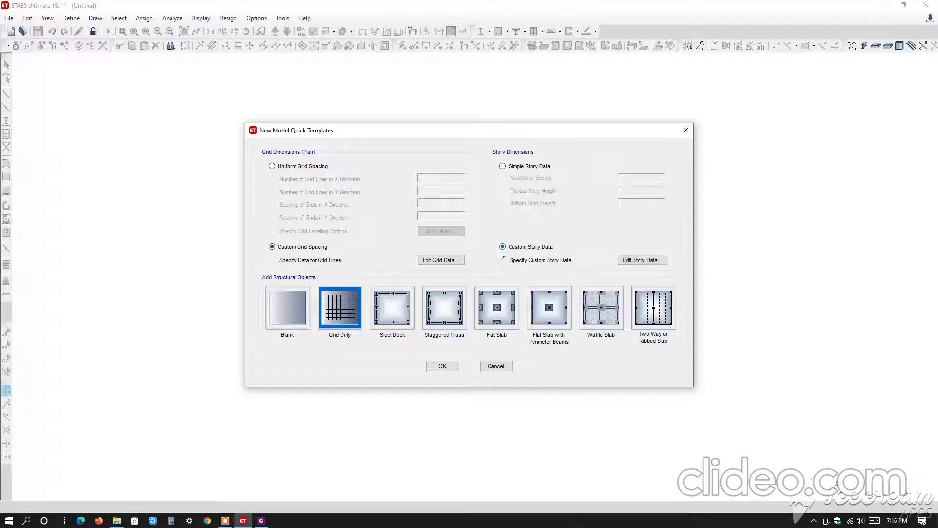
pyautogui.click(635, 260)
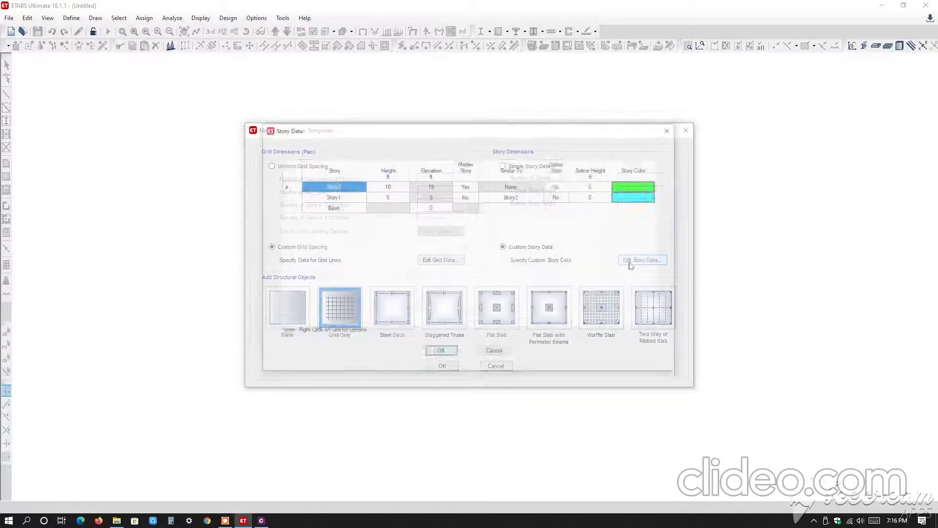
pyautogui.click(391, 198)
pyautogui.click(389, 187)
pyautogui.click(389, 193)
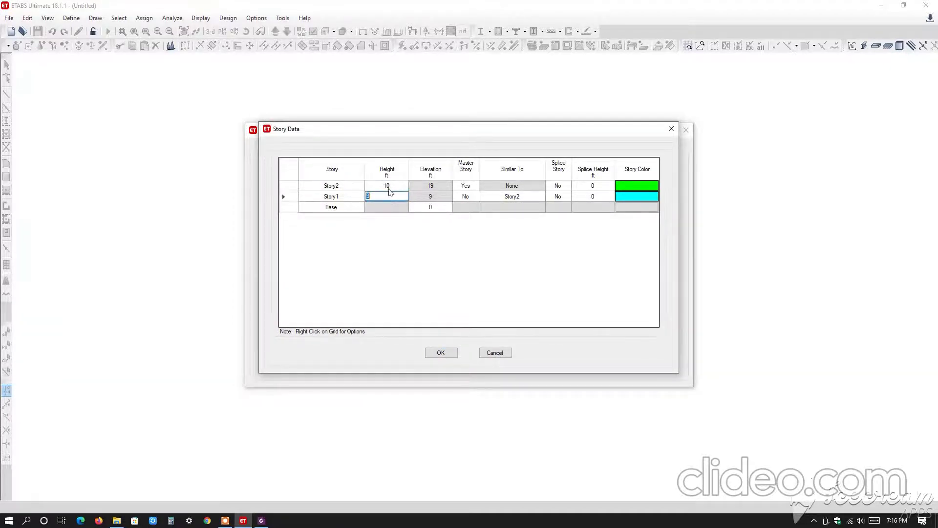
pyautogui.click(389, 190)
pyautogui.click(344, 195)
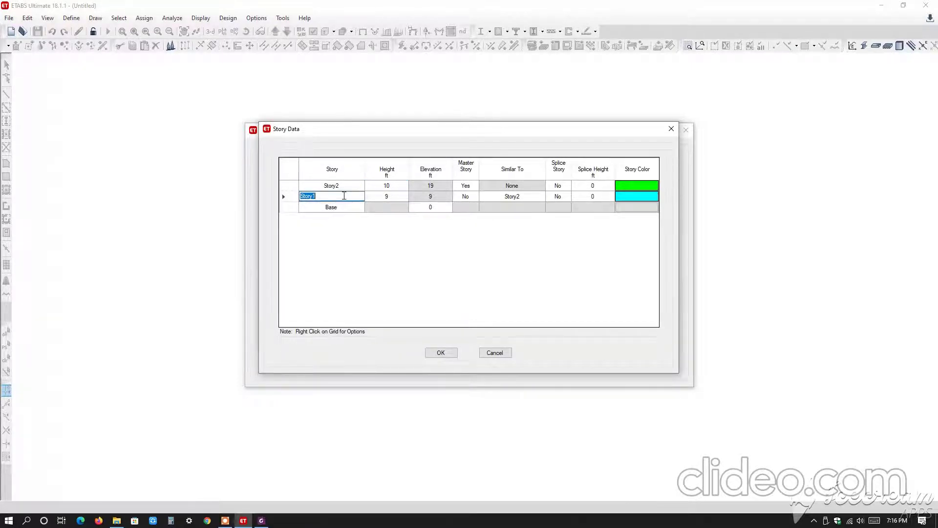
pyautogui.write('Ground Floor')
pyautogui.click(344, 185)
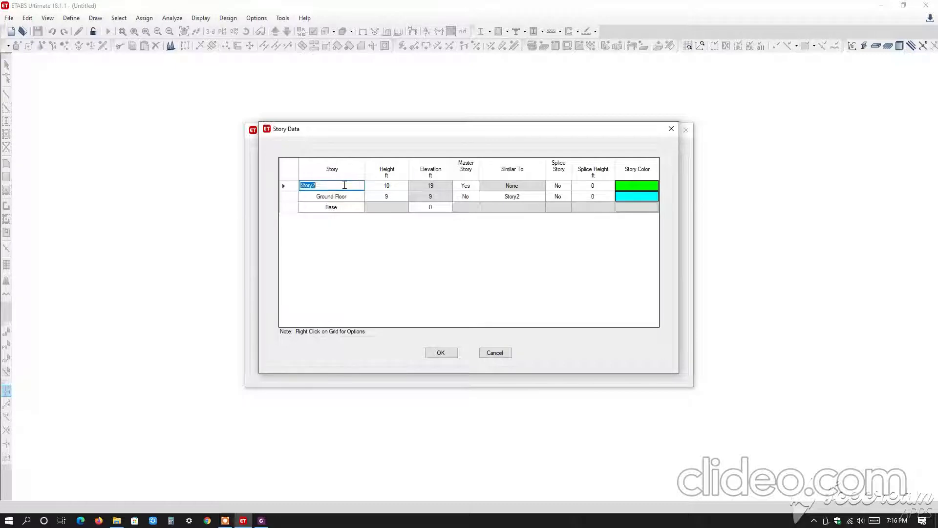
pyautogui.write('1st Flo')
# Set the 1st Floor height to 10 ft, accept the story data and create the grid-only model.
pyautogui.click(392, 186)
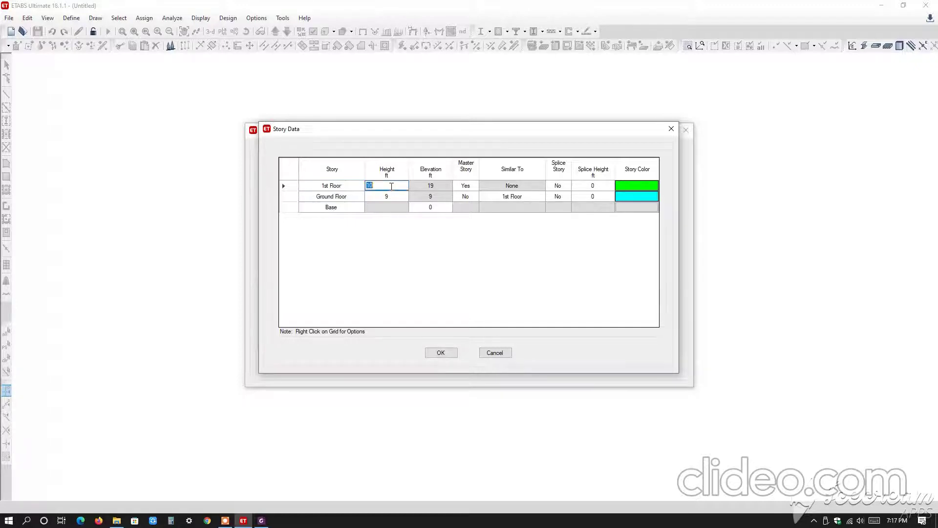
pyautogui.write('11')
pyautogui.click(425, 207)
pyautogui.click(396, 185)
pyautogui.write('10')
pyautogui.click(431, 208)
pyautogui.click(441, 352)
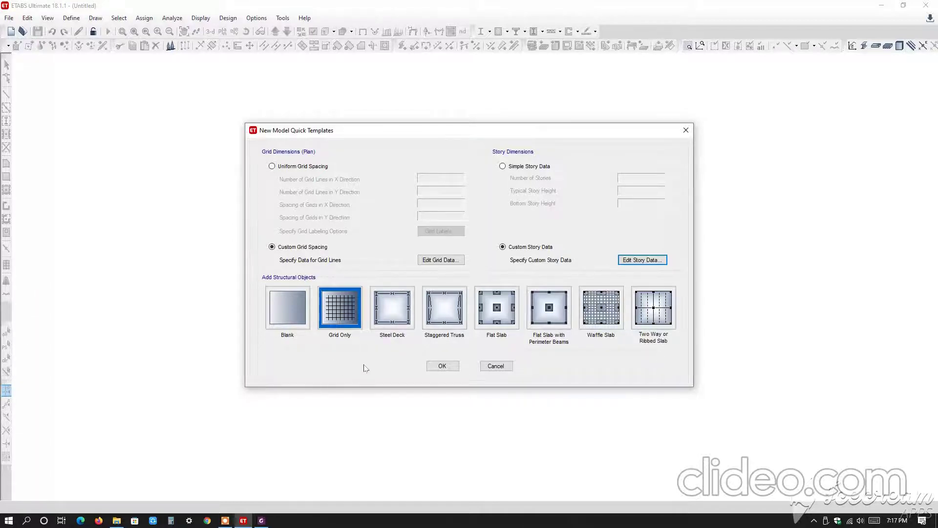
pyautogui.click(444, 365)
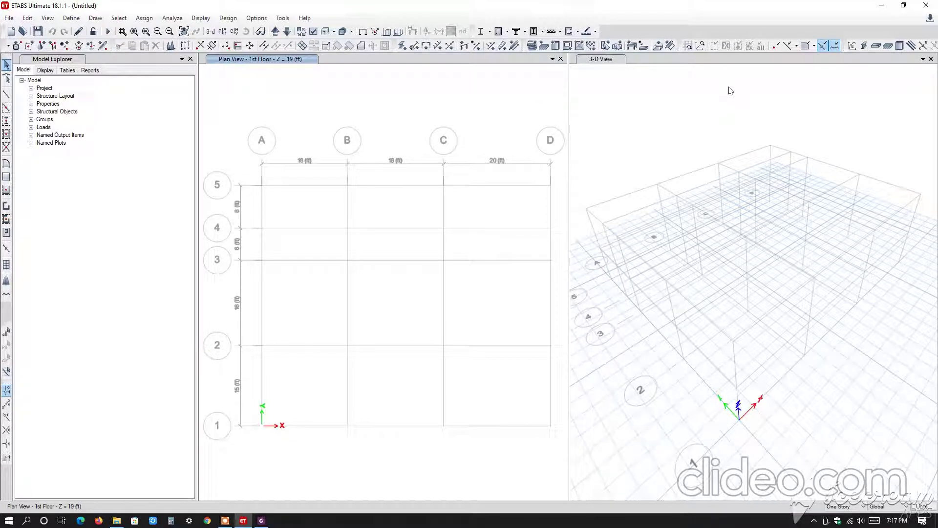
# Close the 1st Floor plan view window, leaving only the 3-D view.
pyautogui.click(553, 59)
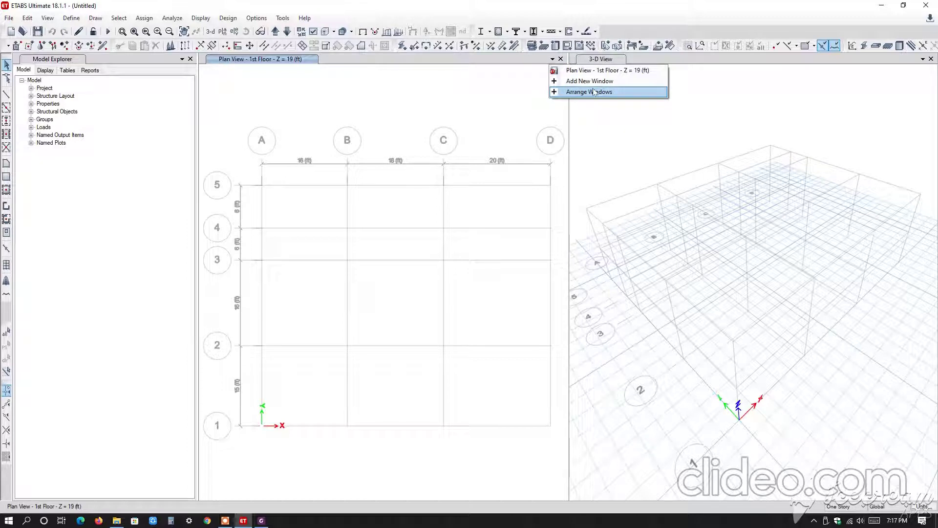
pyautogui.click(813, 128)
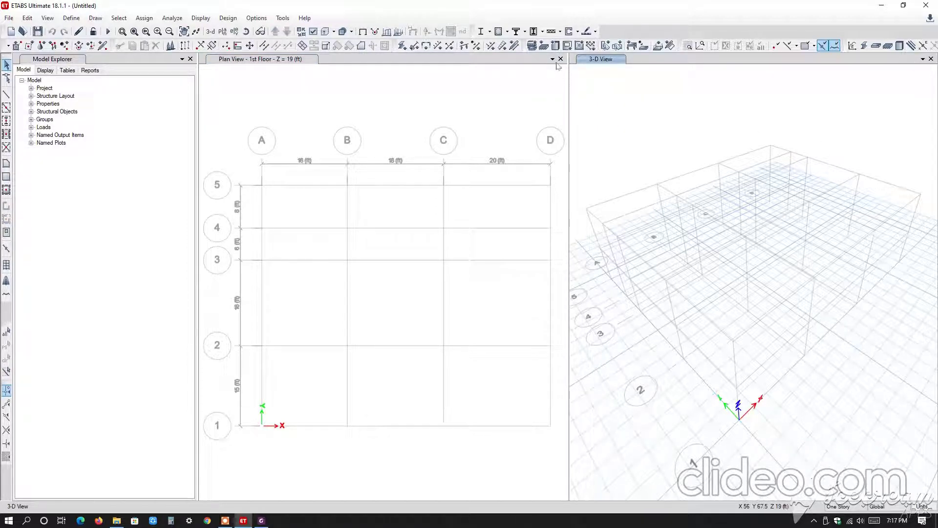
pyautogui.click(560, 59)
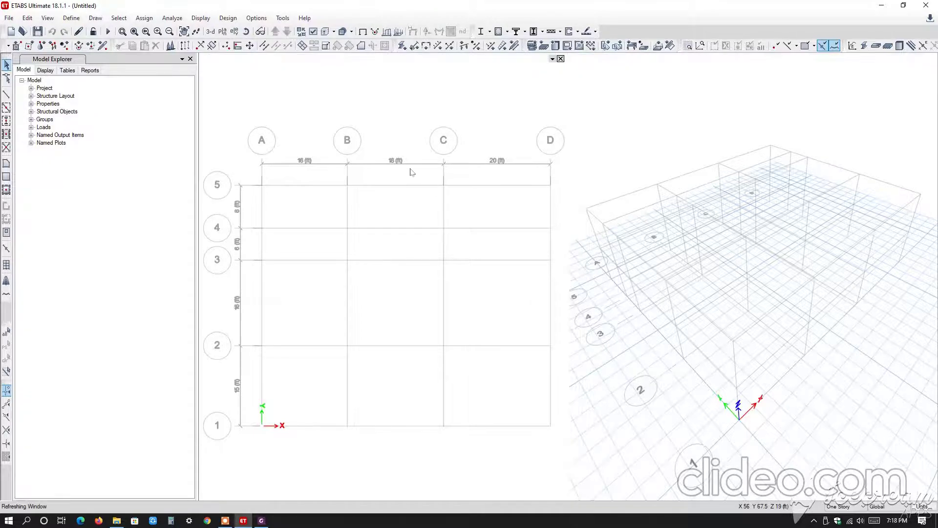
# Add a new window beside the 3-D view and set it to the 1st Floor plan view.
pyautogui.click(923, 58)
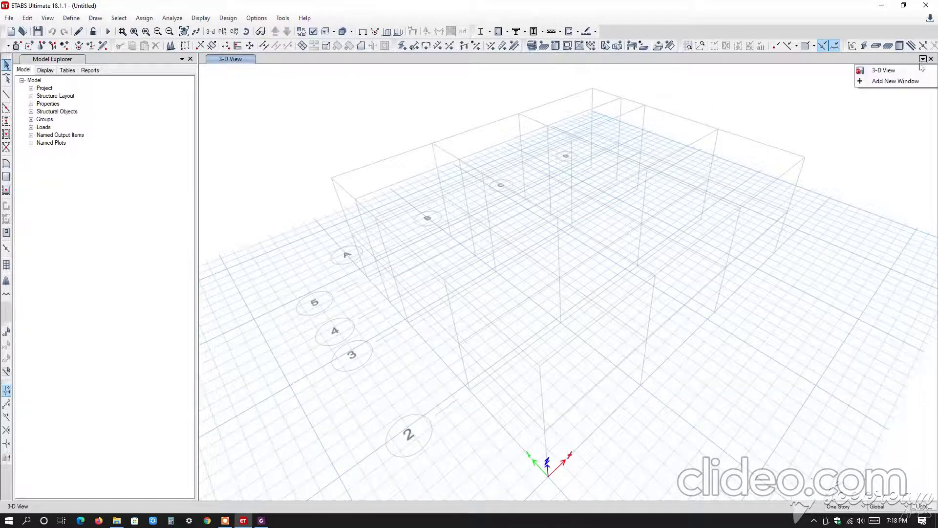
pyautogui.click(893, 82)
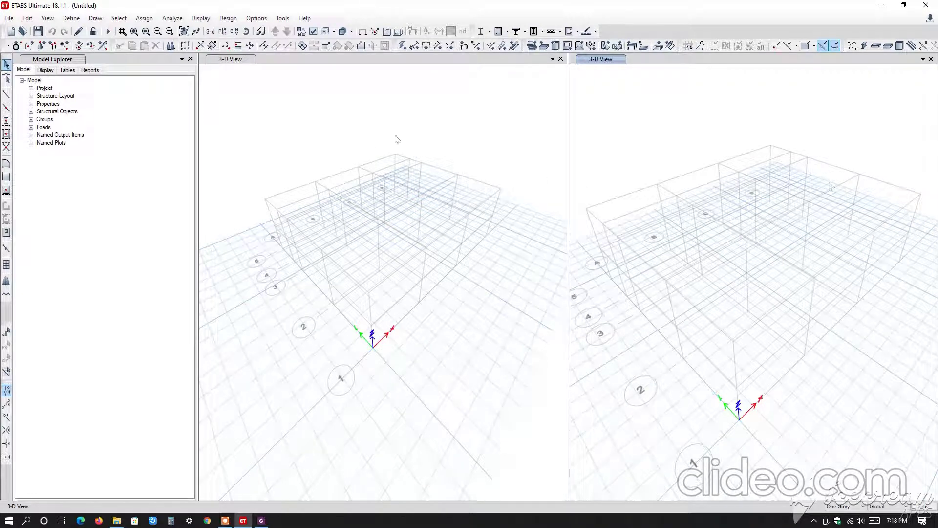
pyautogui.click(448, 120)
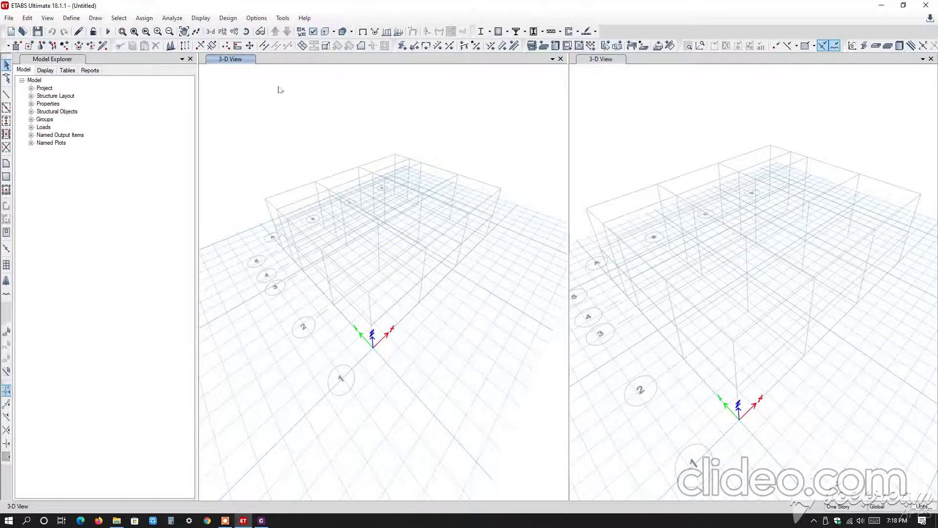
pyautogui.click(223, 32)
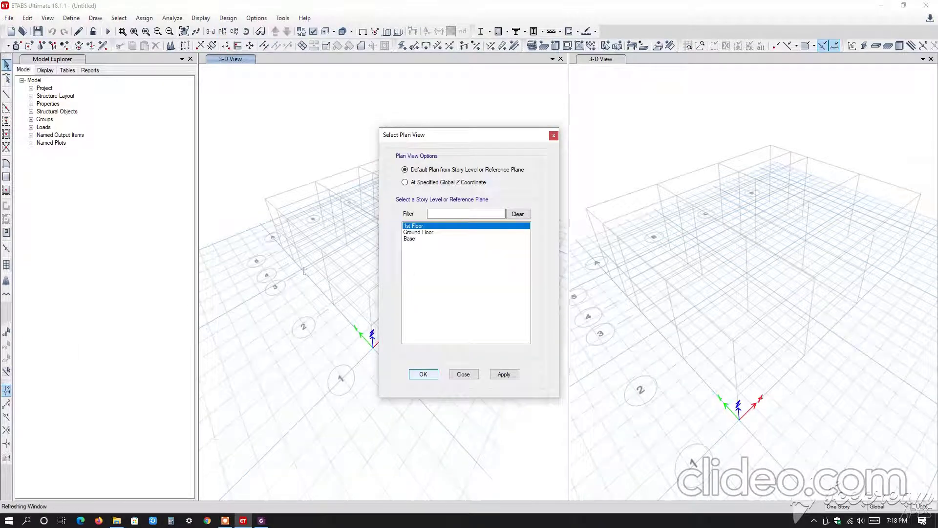
pyautogui.press('Return')
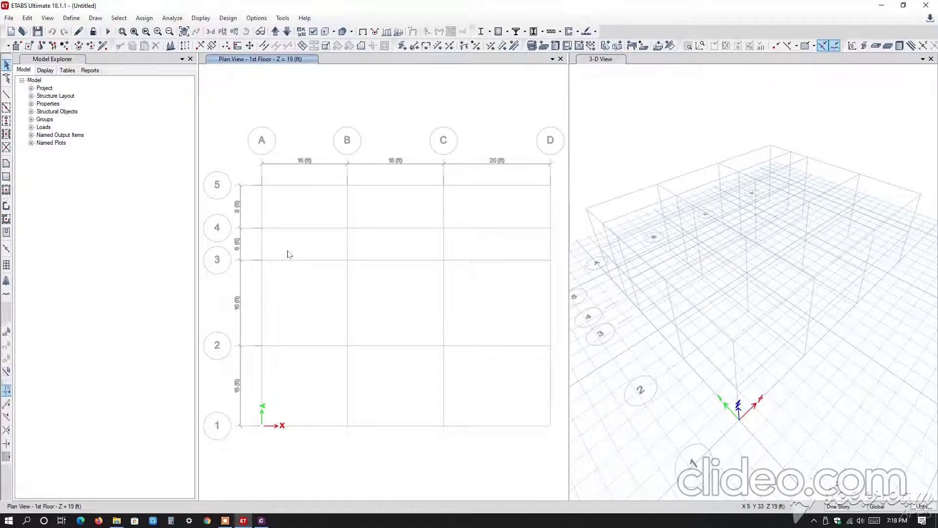
pyautogui.click(600, 105)
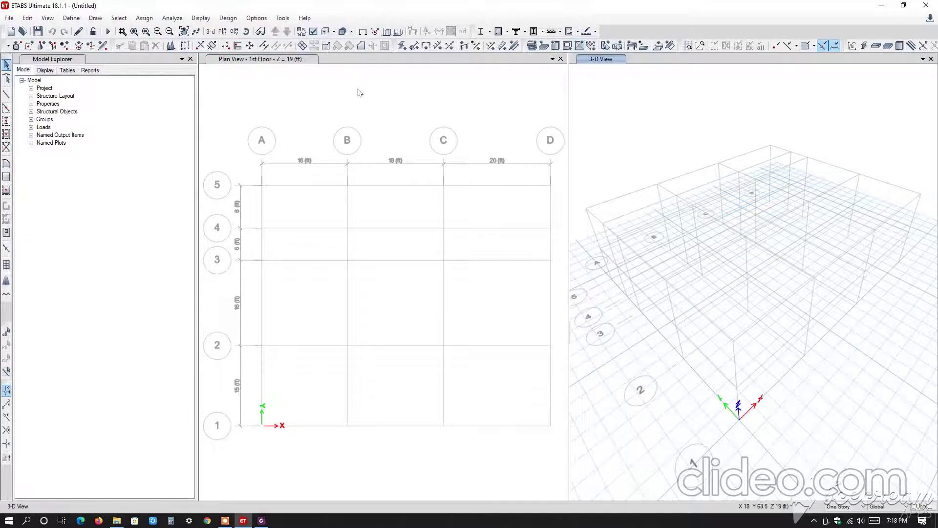
pyautogui.click(361, 97)
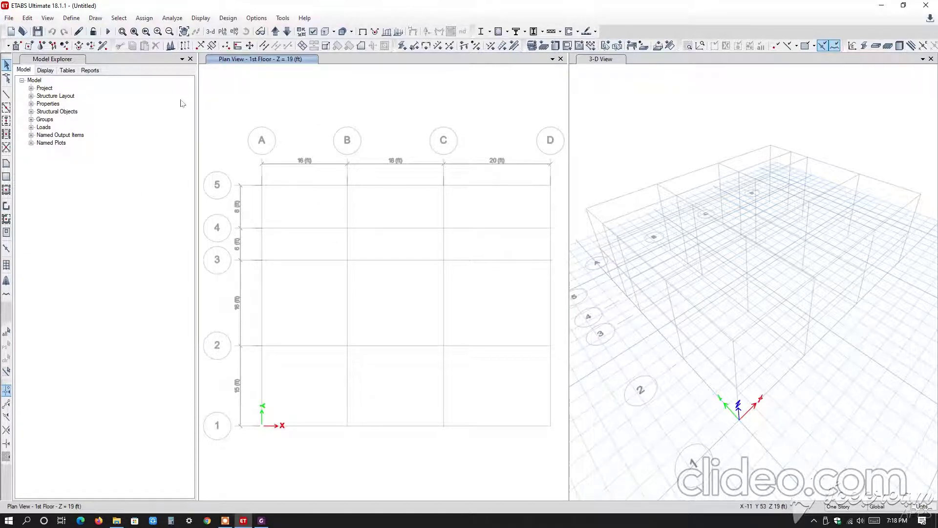
pyautogui.click(70, 18)
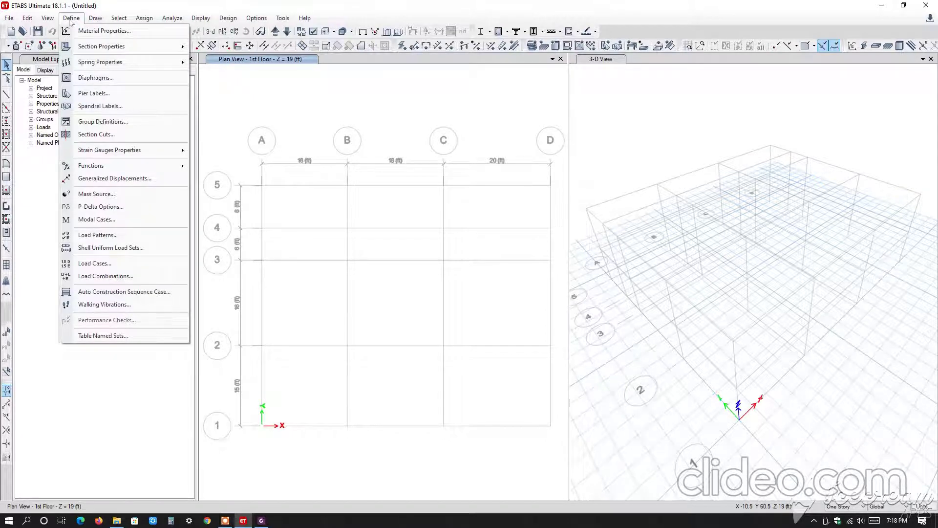
pyautogui.click(66, 19)
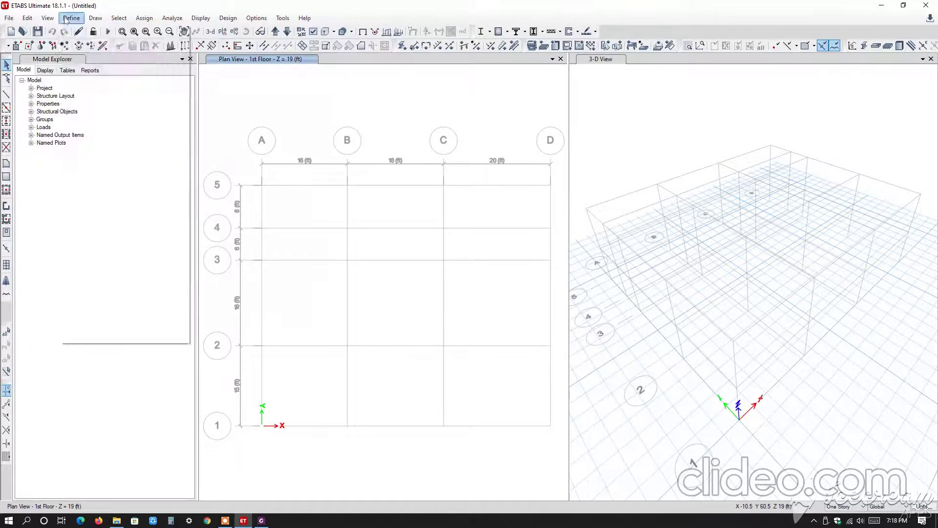
pyautogui.click(66, 18)
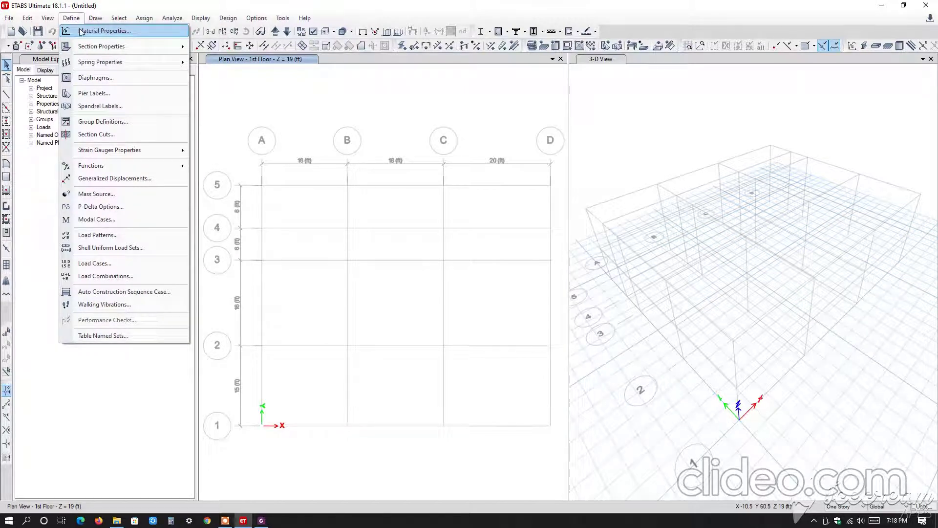
pyautogui.click(476, 105)
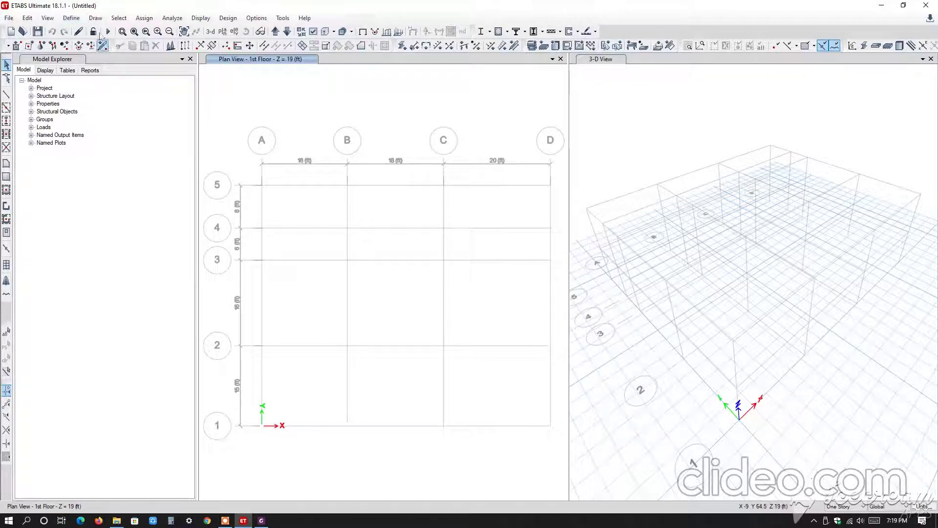
# Customize the interface by hiding the Define, View, Assign Shell, Assign Frame and Snap toolbars.
pyautogui.rightClick(643, 35)
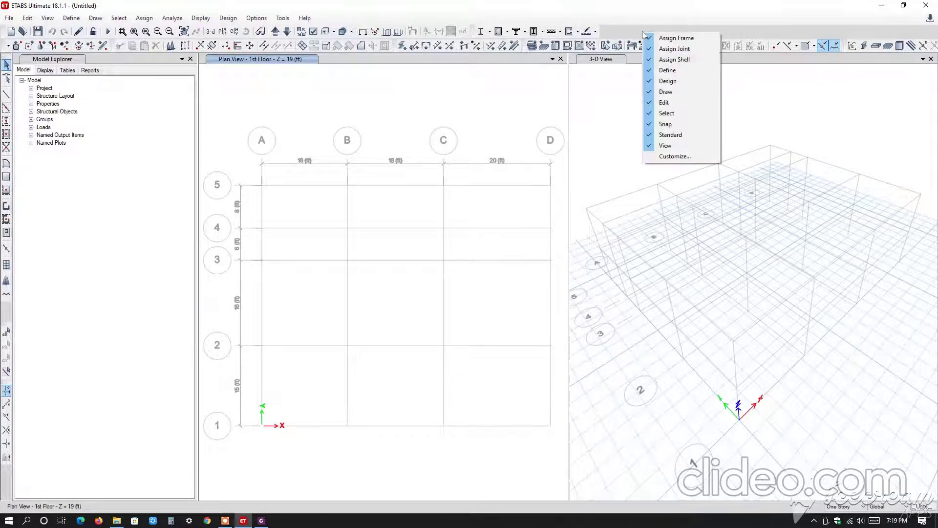
pyautogui.click(681, 156)
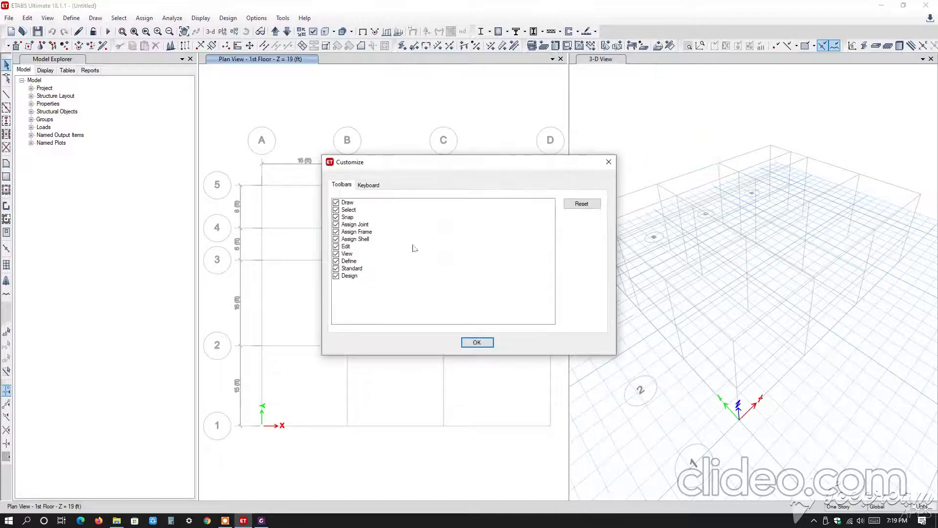
pyautogui.click(336, 260)
pyautogui.click(336, 254)
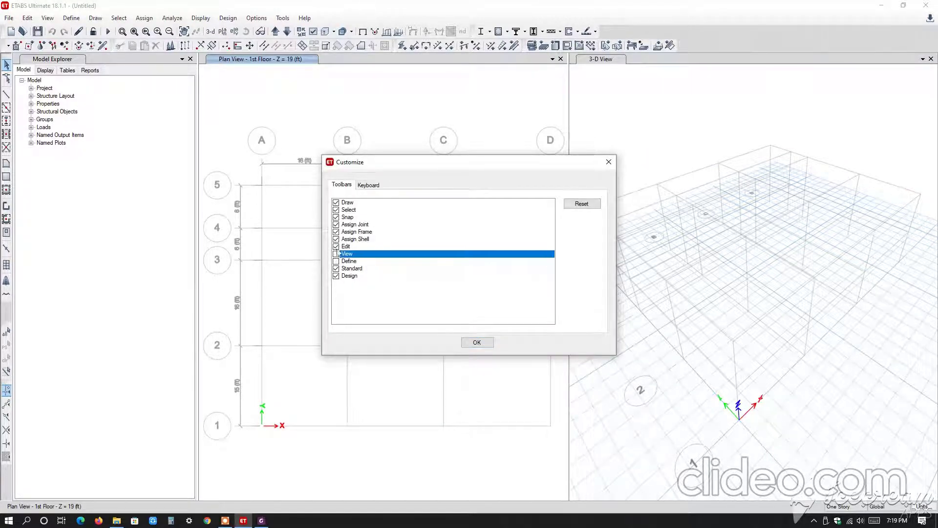
pyautogui.click(336, 240)
pyautogui.click(336, 239)
pyautogui.click(336, 231)
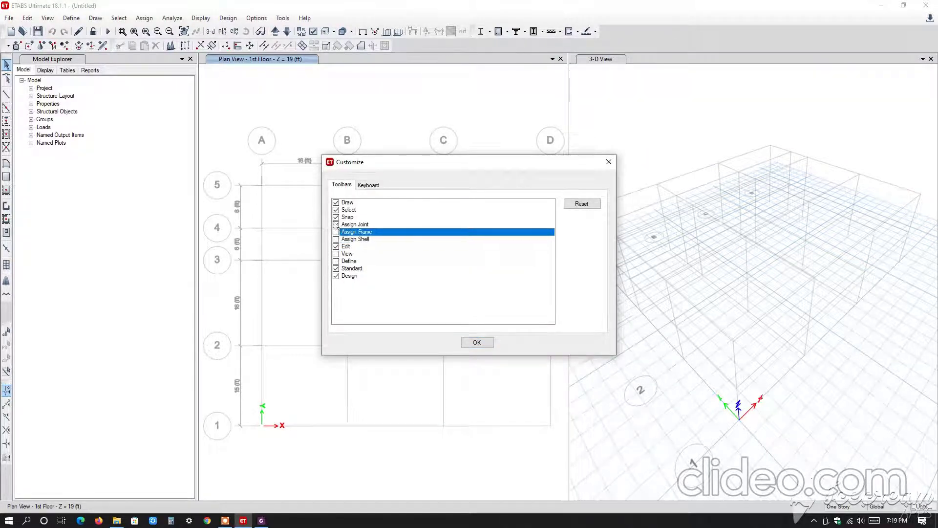
pyautogui.click(336, 217)
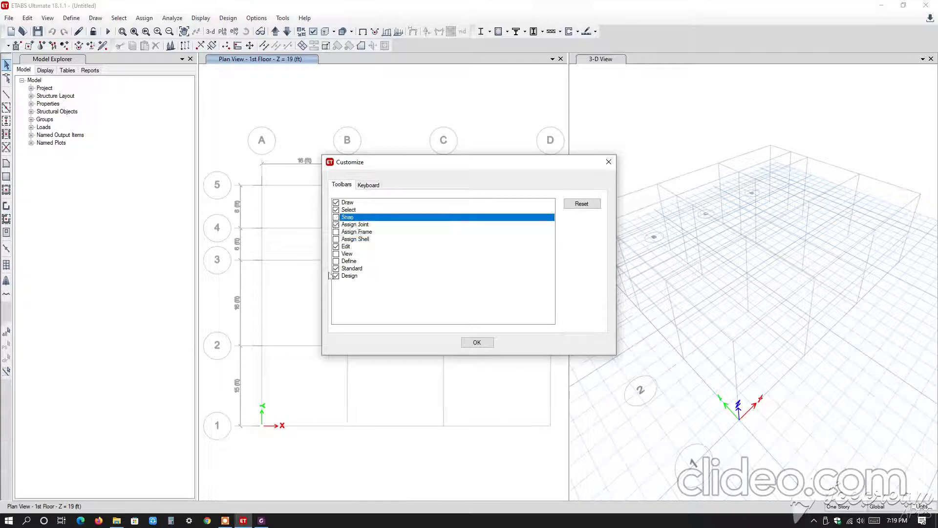
# Show the Snap, Assign Shell, Assign Frame, View and Define toolbars again and accept the customization.
pyautogui.click(336, 217)
pyautogui.click(336, 239)
pyautogui.click(336, 232)
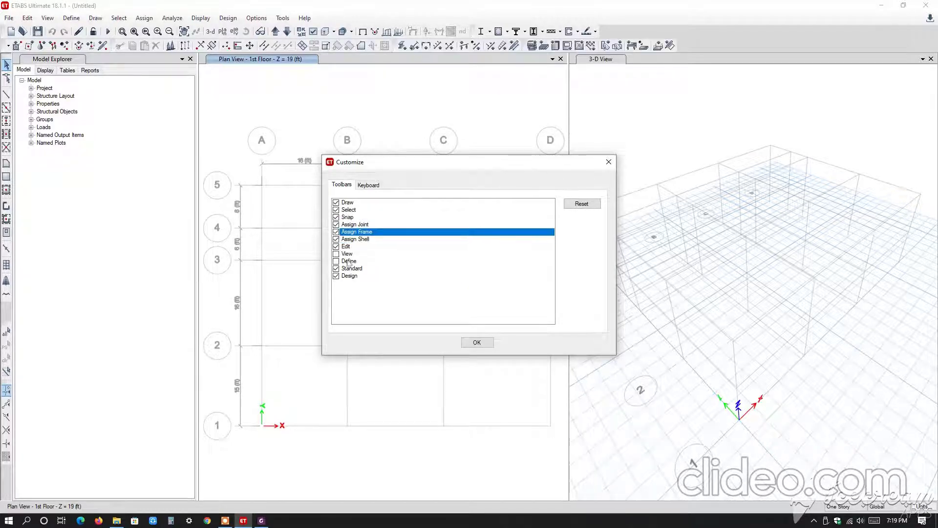
pyautogui.click(336, 254)
pyautogui.click(336, 261)
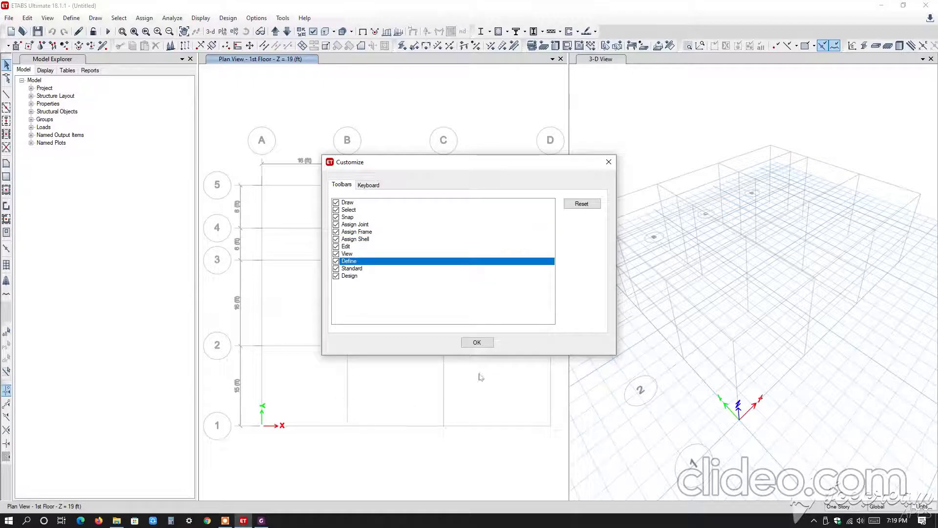
pyautogui.click(476, 342)
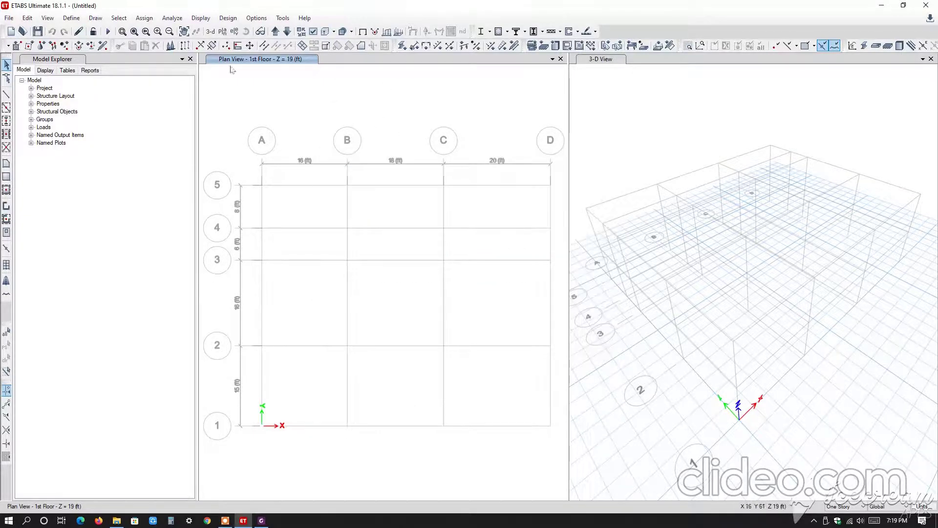
# Rename the 4000Psi concrete material as 3000Psi and choose Isotropic as its directional symmetry type.
pyautogui.click(69, 19)
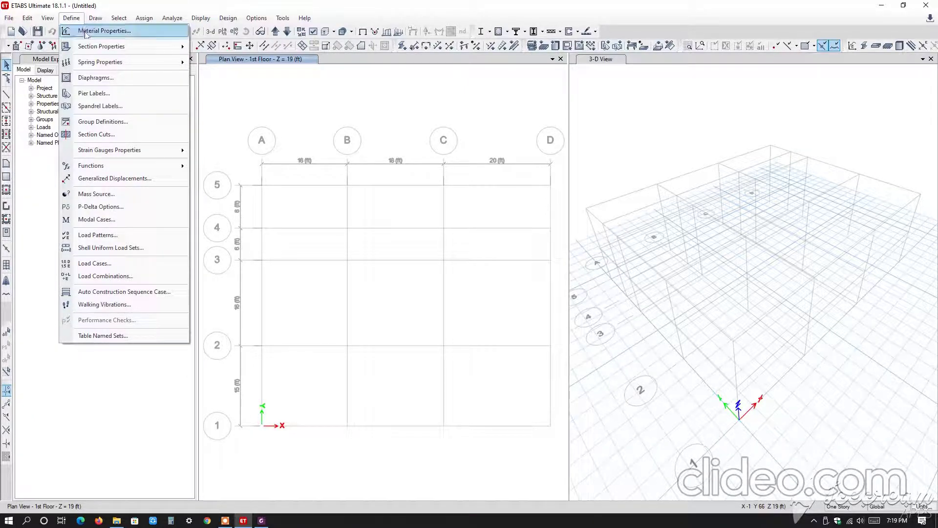
pyautogui.click(102, 31)
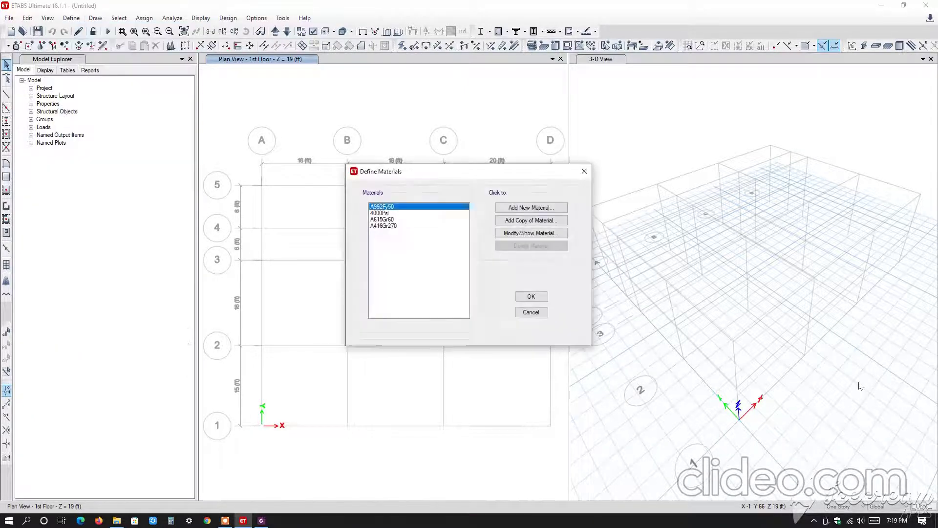
pyautogui.click(379, 214)
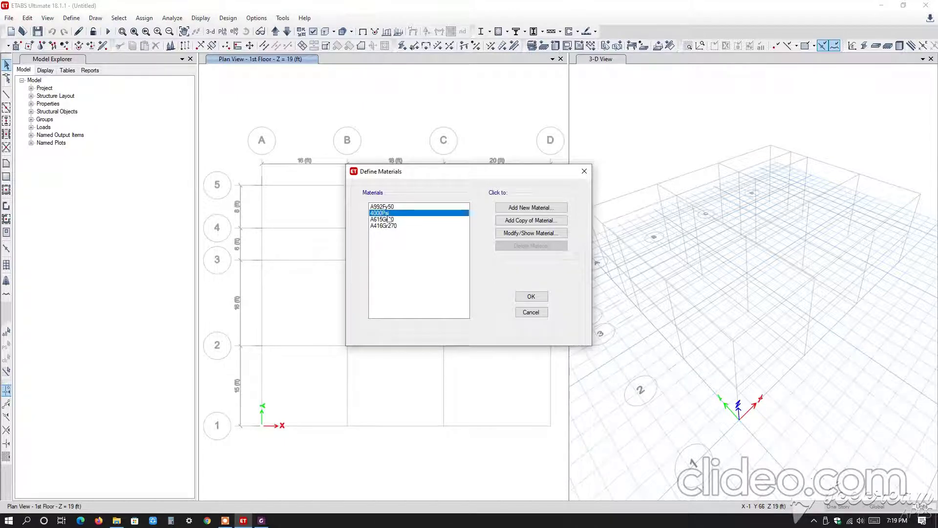
pyautogui.click(530, 233)
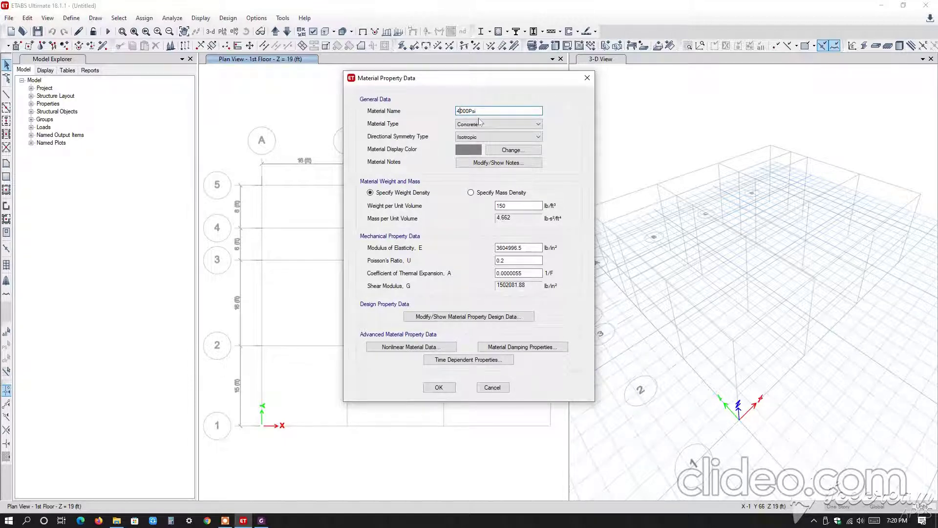
pyautogui.press('Delete')
pyautogui.write('3')
pyautogui.click(490, 137)
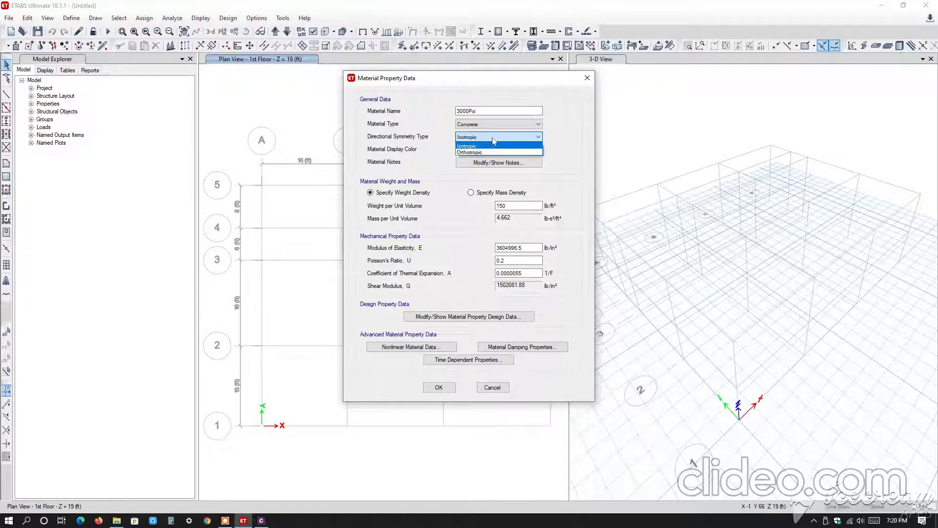
pyautogui.click(490, 145)
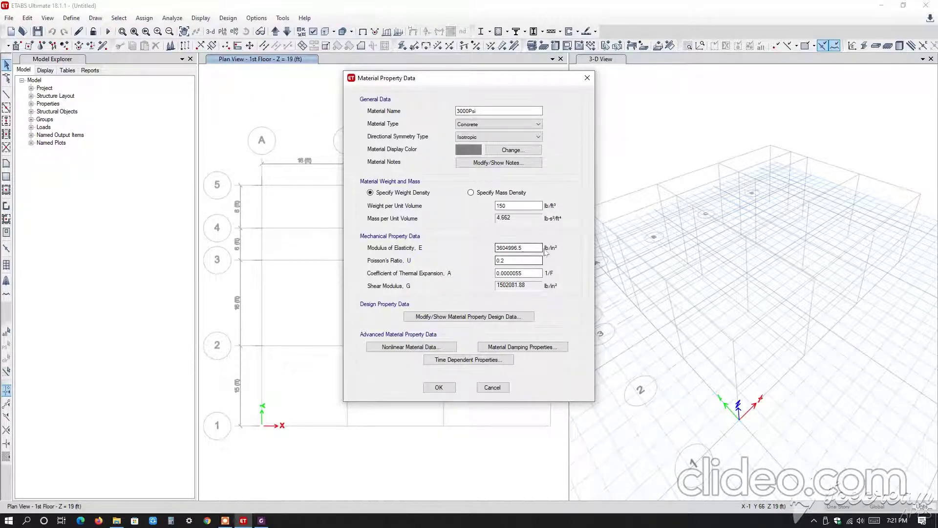
# Set the modulus of elasticity of the 3000Psi concrete to 3122018.57 lb/in².
pyautogui.moveTo(533, 248); pyautogui.dragTo(433, 247)
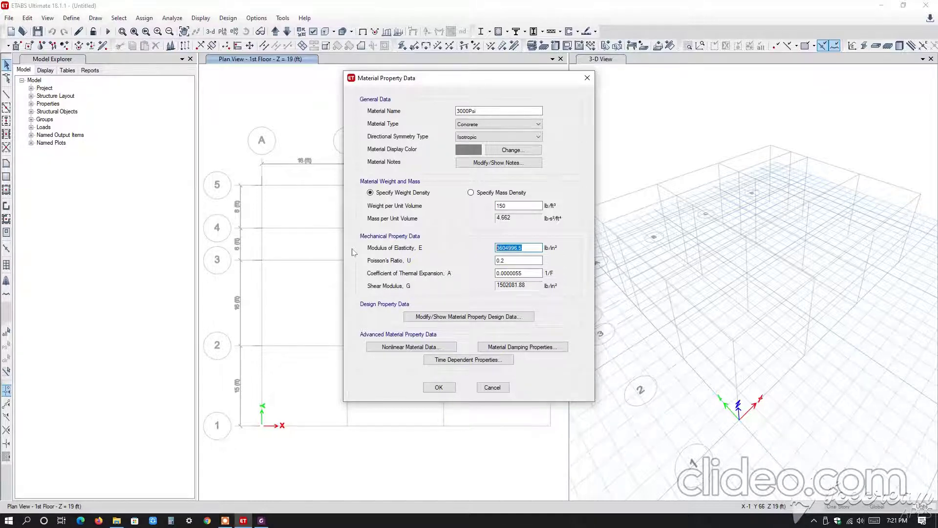
pyautogui.write('3122018.57')
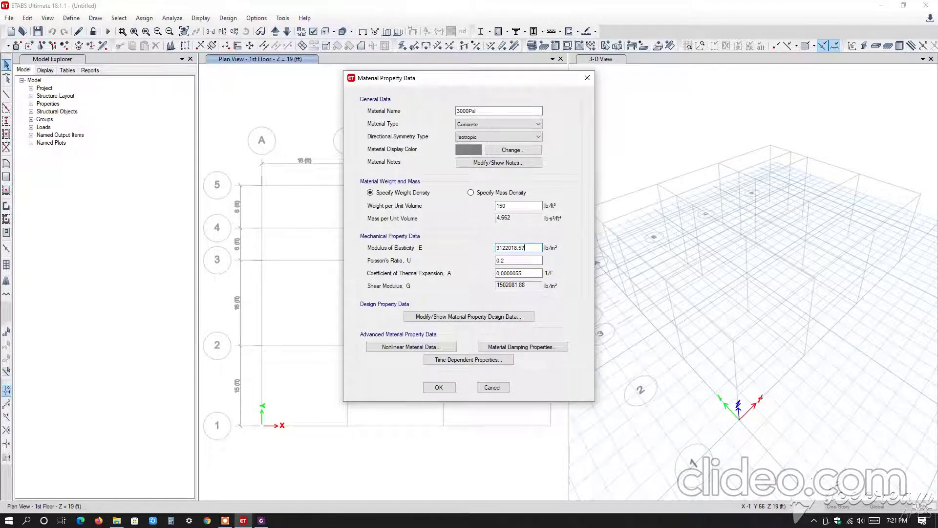
pyautogui.click(501, 273)
# Set the concrete's design grade to f'c 3000 psi and its specified compressive strength to 3000 lb/in², and accept the material.
pyautogui.click(471, 316)
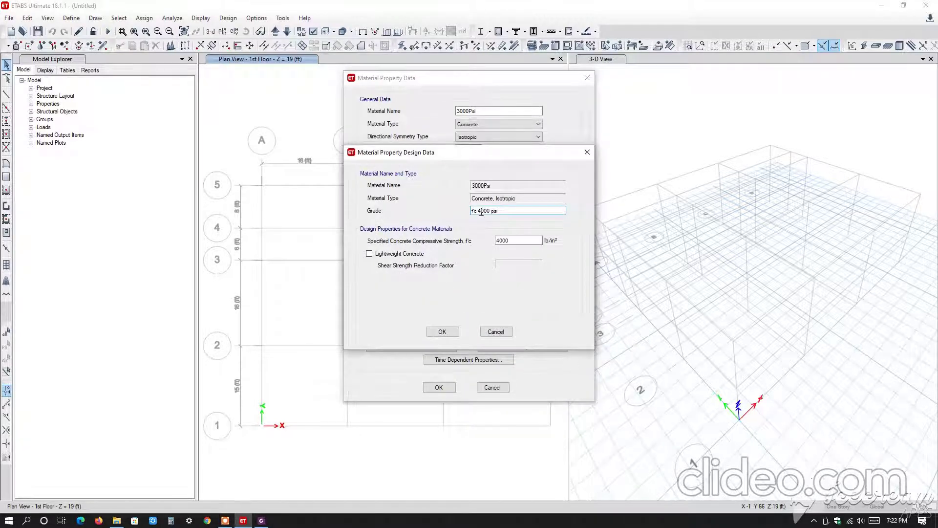
pyautogui.moveTo(481, 211); pyautogui.dragTo(484, 211)
pyautogui.press('Left')
pyautogui.press('BackSpace')
pyautogui.write('3')
pyautogui.click(498, 241)
pyautogui.press('BackSpace')
pyautogui.write('3')
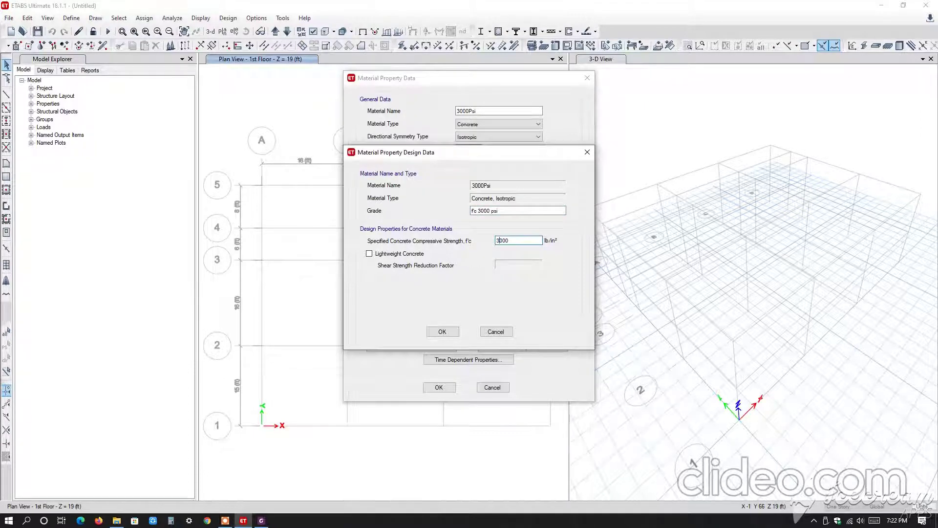
pyautogui.click(369, 254)
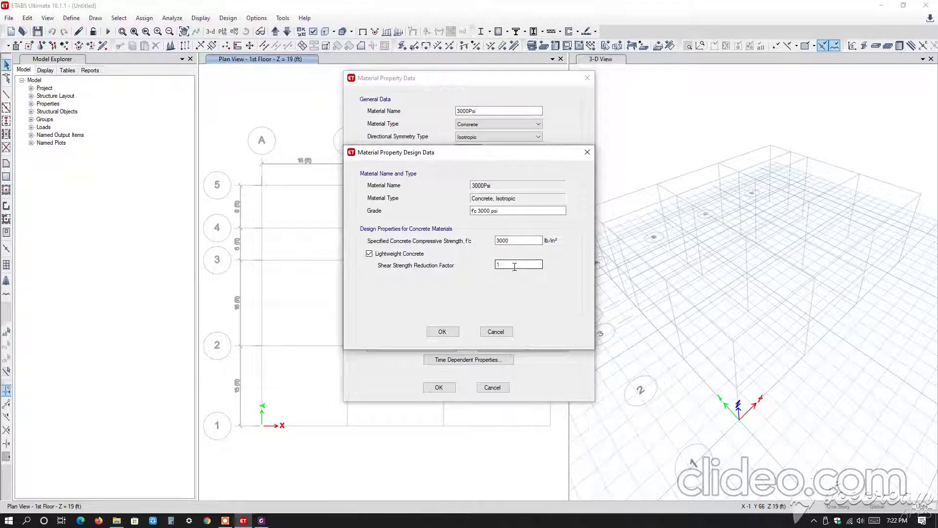
pyautogui.click(369, 254)
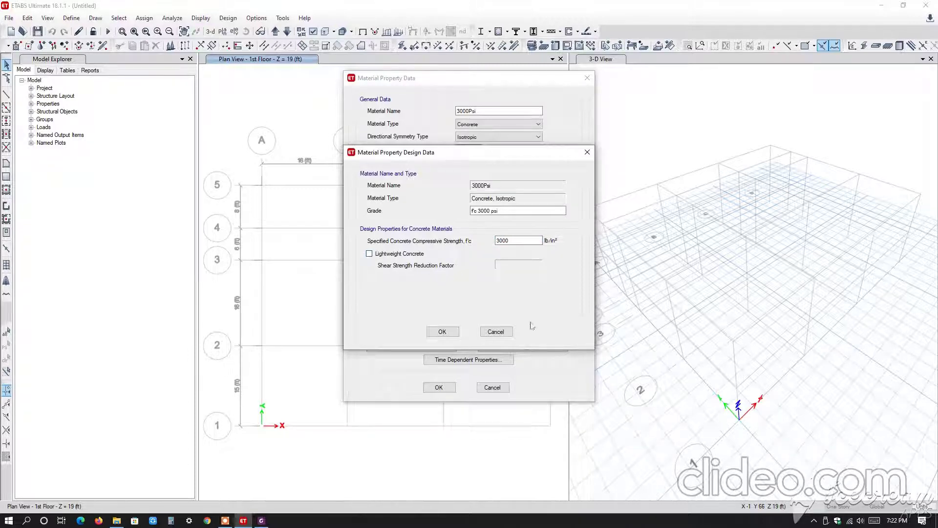
pyautogui.click(442, 331)
pyautogui.click(439, 387)
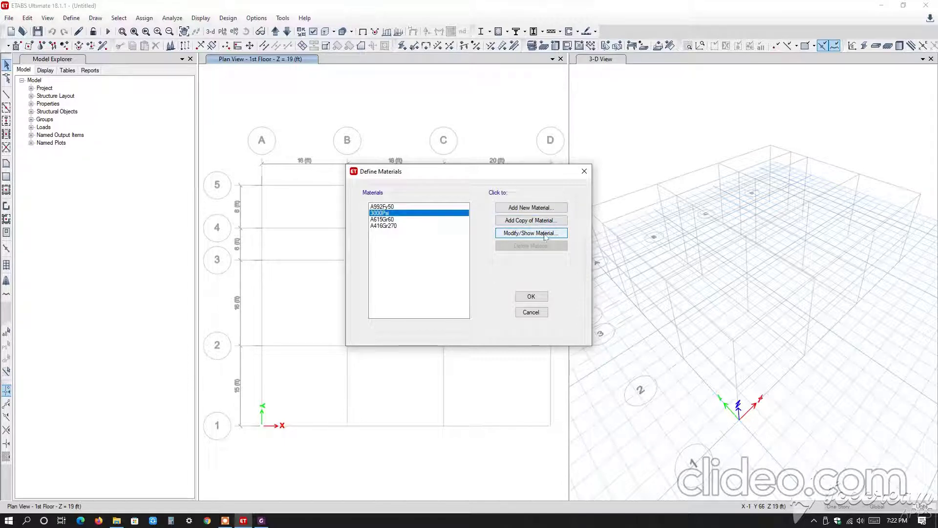
# Rename the A615Gr60 rebar material as 60 grade, check its design strengths and accept the material definitions.
pyautogui.click(375, 220)
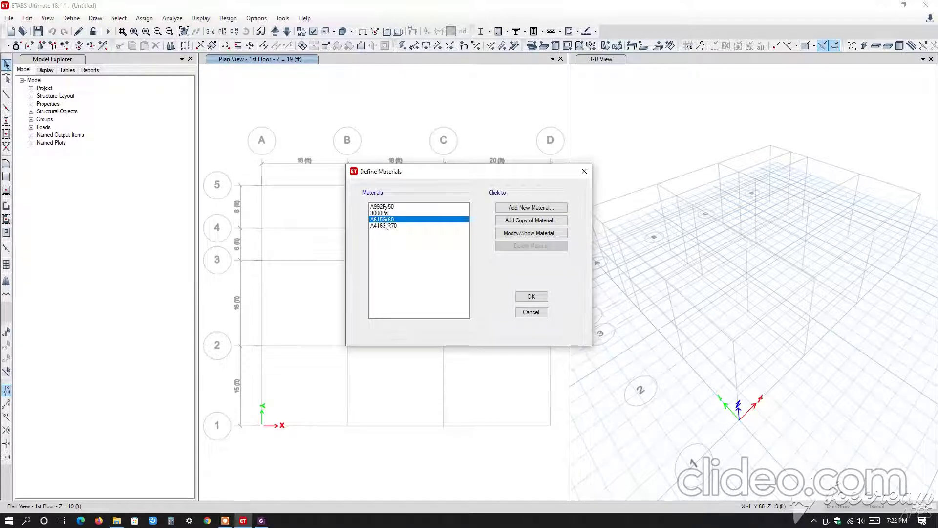
pyautogui.click(531, 233)
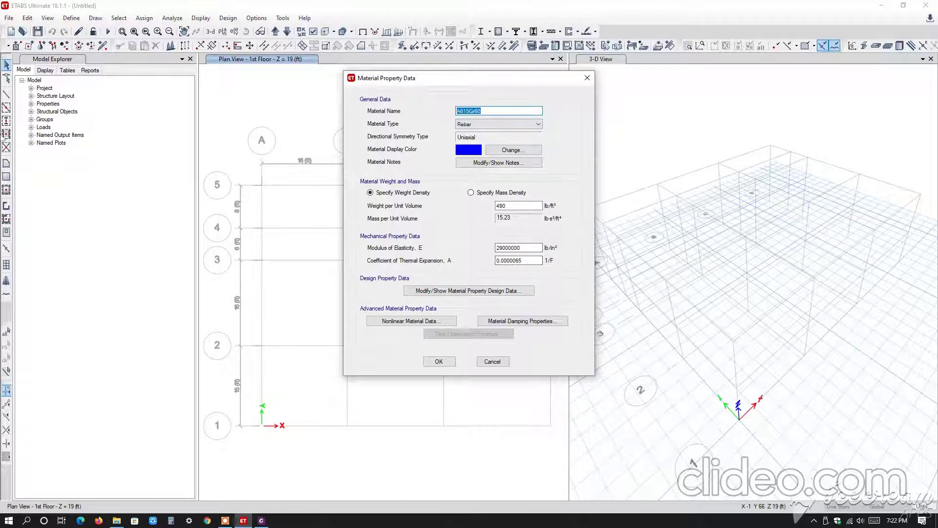
pyautogui.write('60 grade')
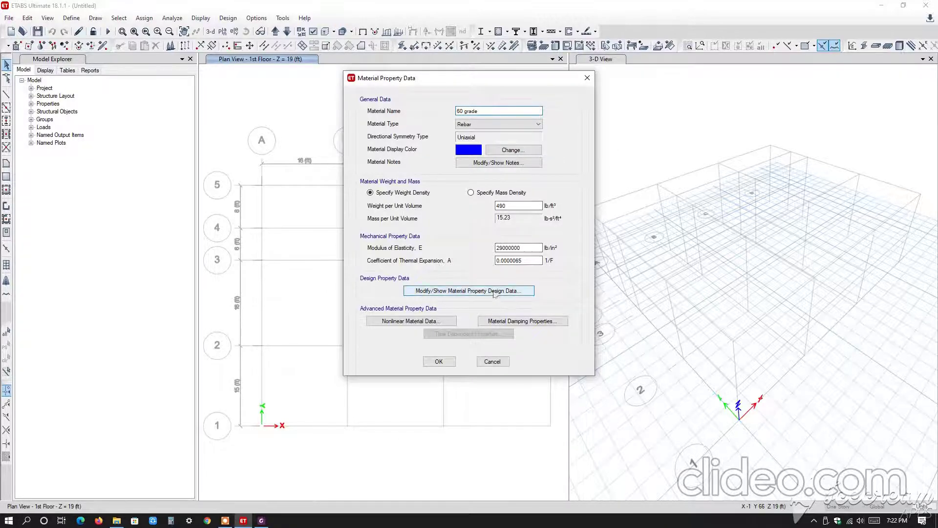
pyautogui.click(469, 290)
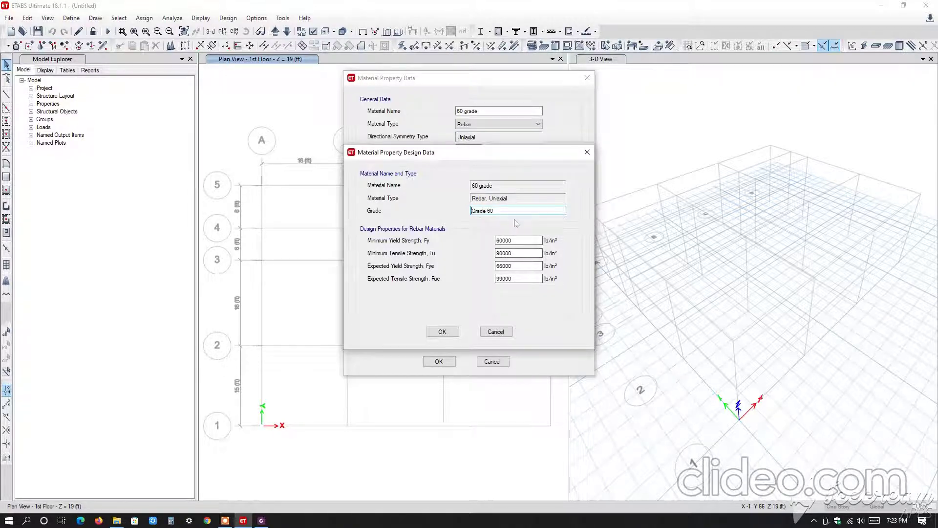
pyautogui.click(442, 331)
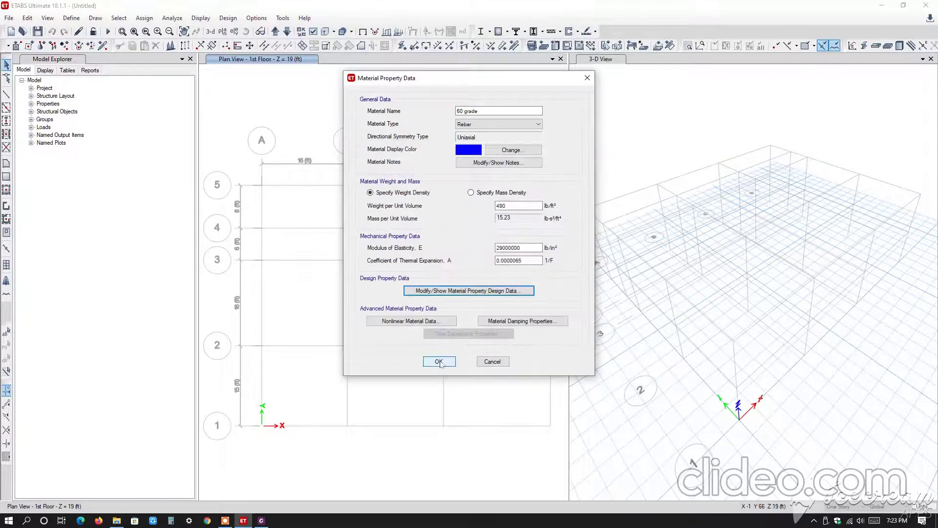
pyautogui.click(440, 362)
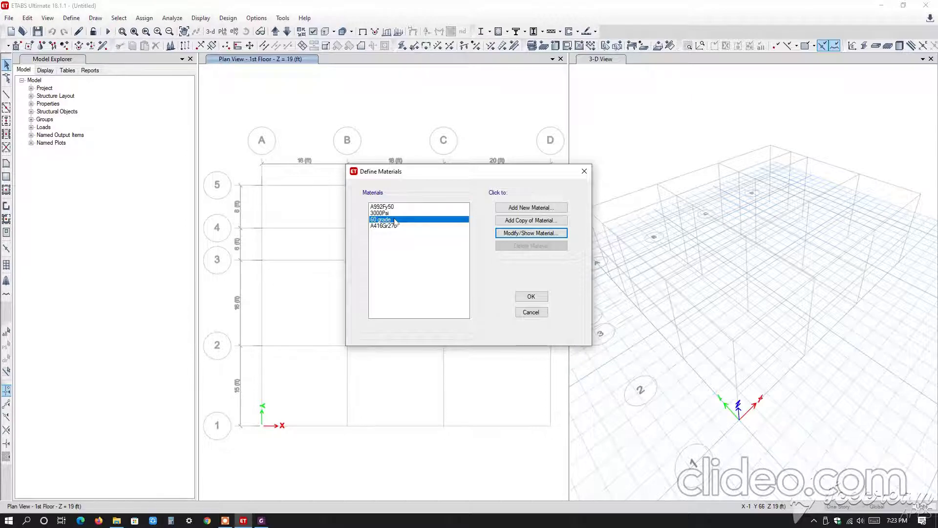
pyautogui.click(531, 296)
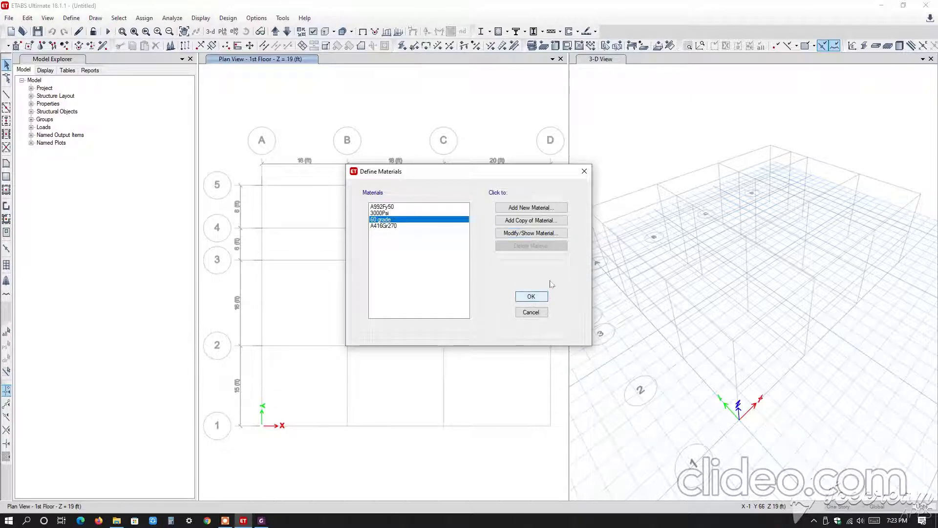
# Delete the default frame section properties in bulk, keeping only W36X182.
pyautogui.click(69, 19)
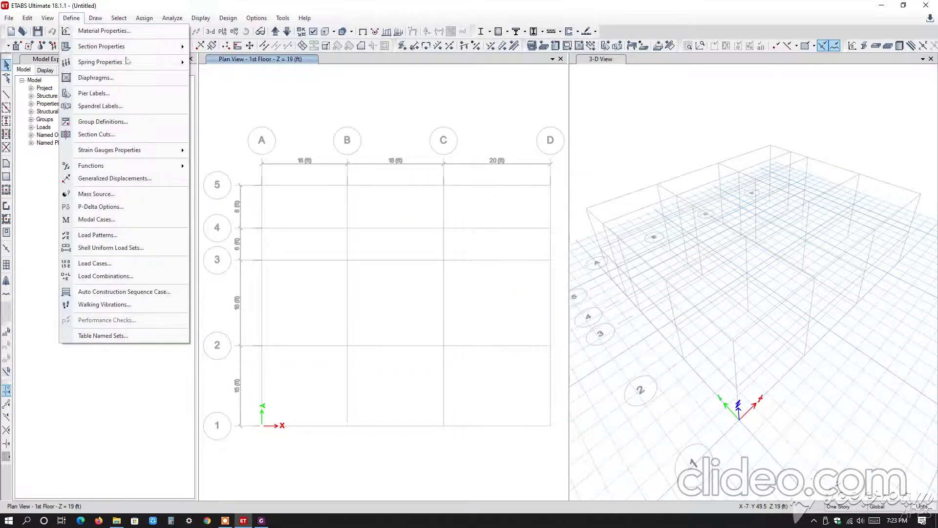
pyautogui.moveTo(133, 49)
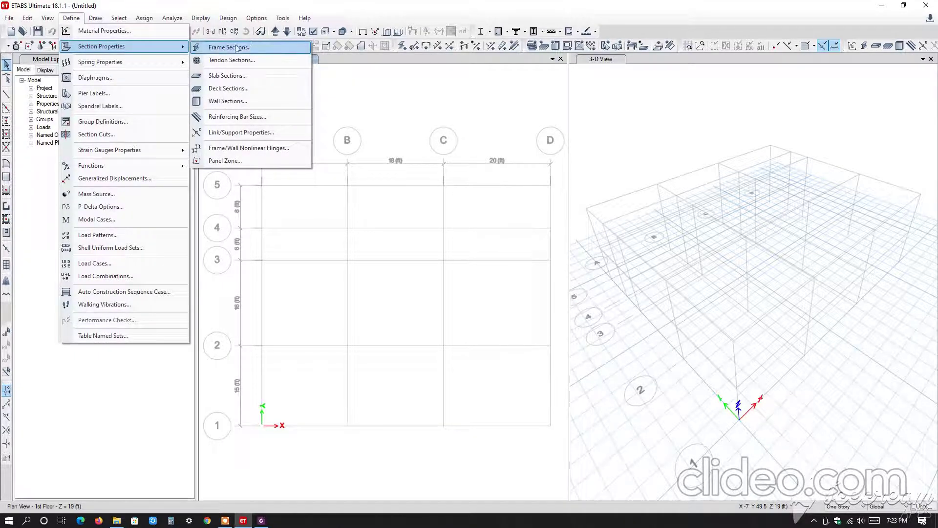
pyautogui.click(252, 47)
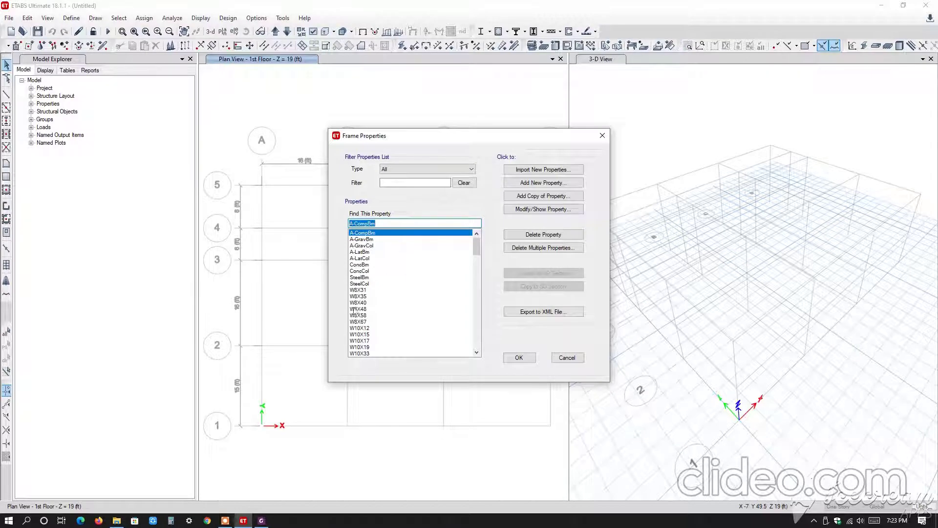
pyautogui.click(541, 249)
pyautogui.moveTo(423, 216); pyautogui.dragTo(435, 271)
pyautogui.click(458, 339)
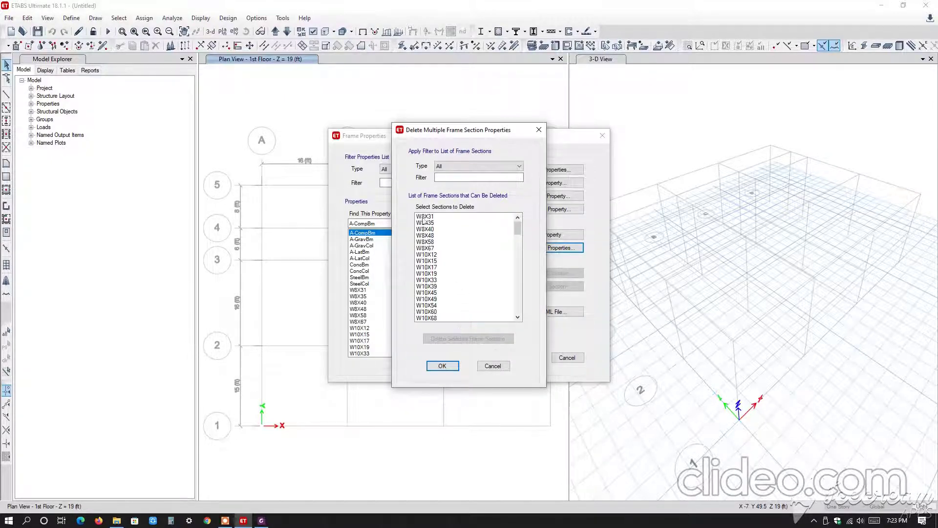
pyautogui.moveTo(425, 217); pyautogui.dragTo(421, 318)
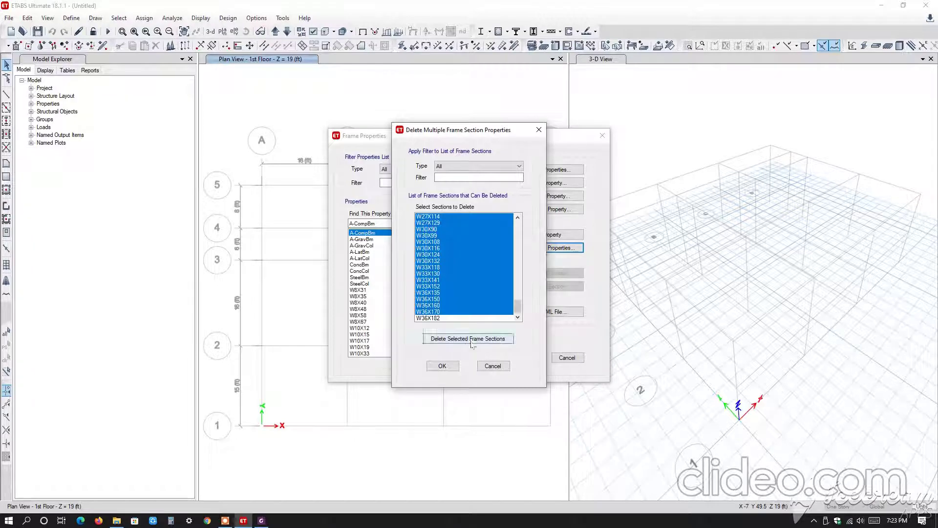
pyautogui.click(453, 339)
pyautogui.click(442, 366)
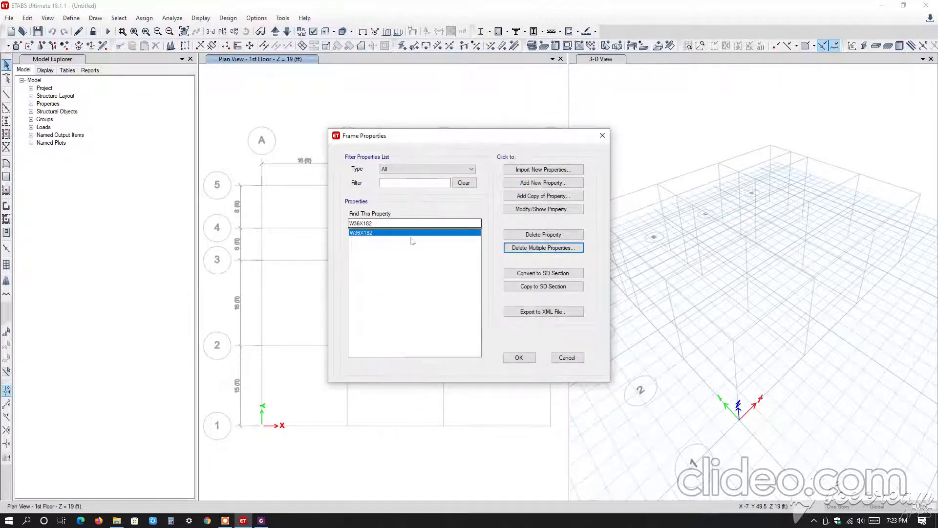
# Add a new concrete rectangular frame section named Column 15"x22".
pyautogui.click(540, 186)
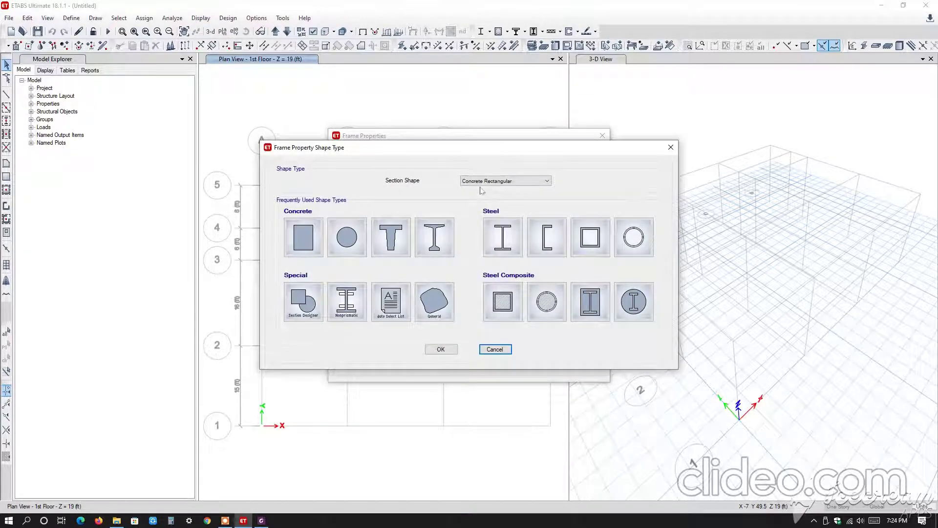
pyautogui.click(504, 182)
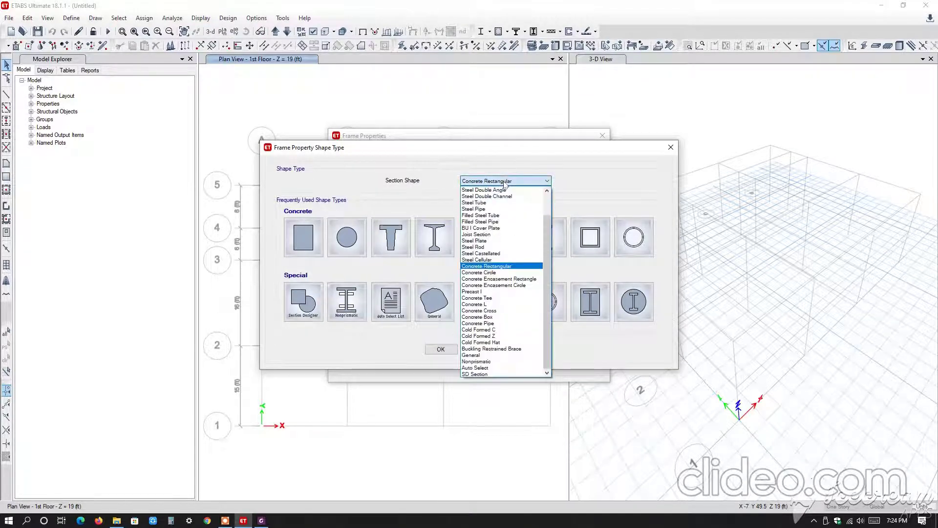
pyautogui.click(506, 266)
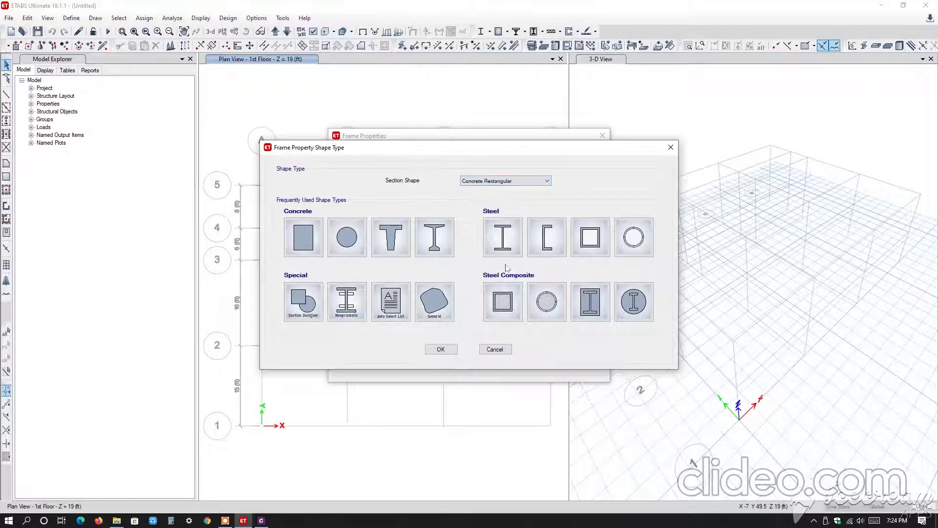
pyautogui.click(311, 240)
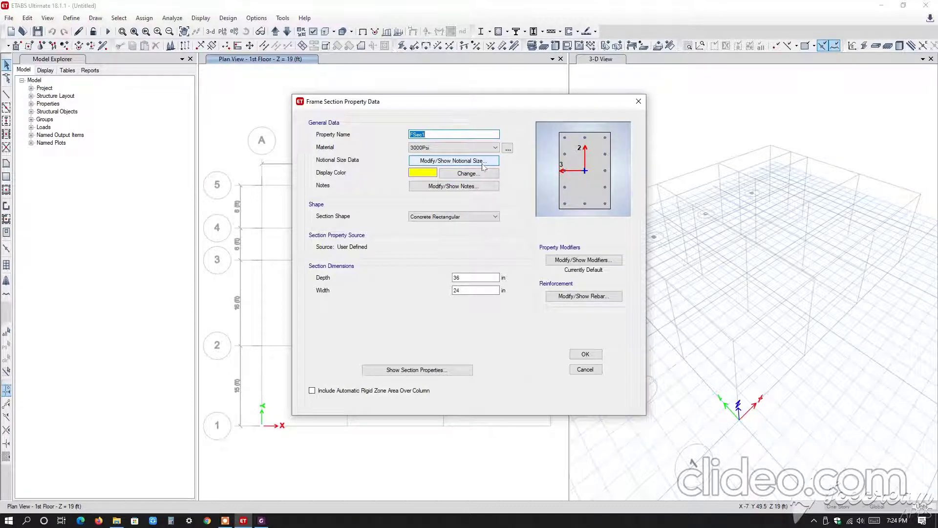
pyautogui.write('Column 15""22"')
pyautogui.click(438, 134)
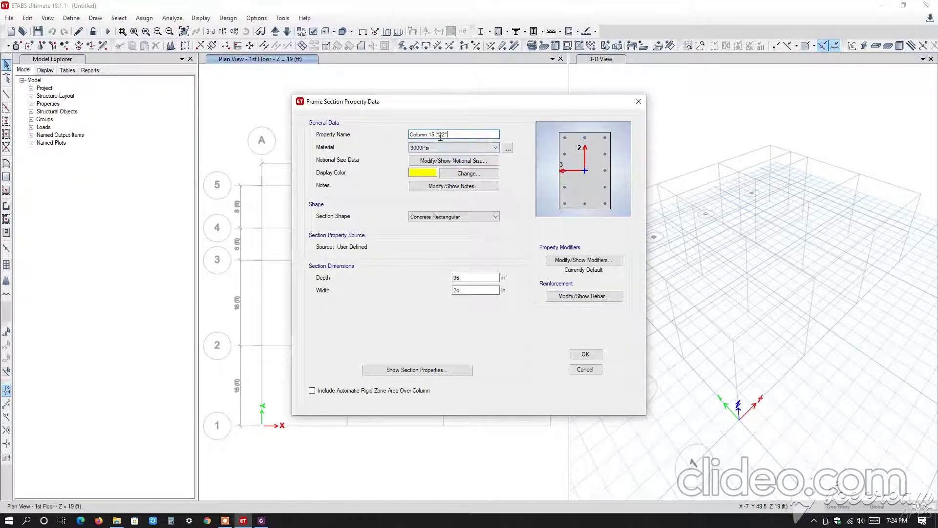
pyautogui.write('x')
# Set the column section's depth to 22 in and width to 15 in.
pyautogui.doubleClick(457, 278)
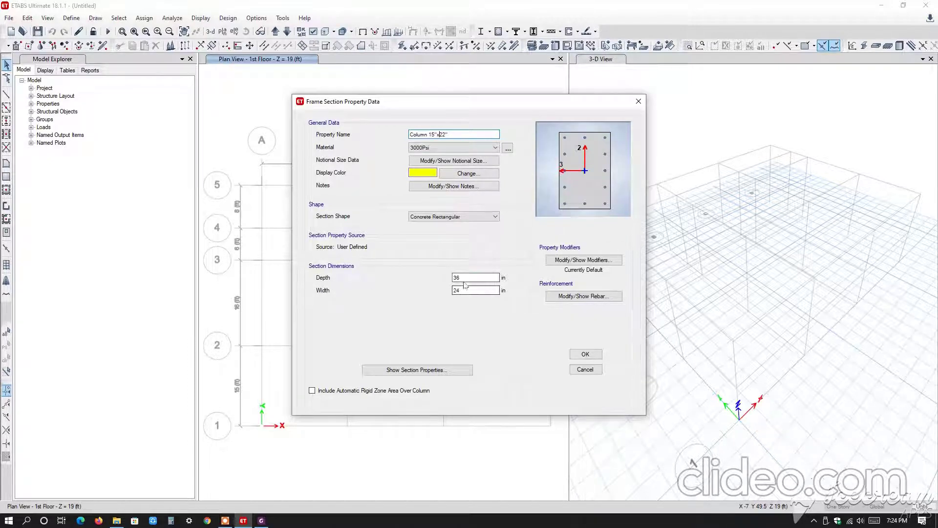
pyautogui.write('22')
pyautogui.press('Tab')
pyautogui.write('15')
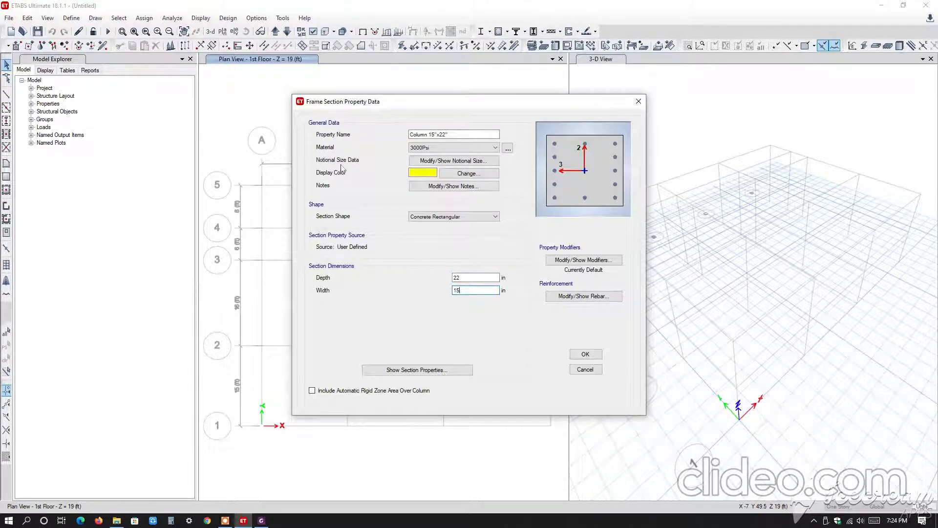
# Check the column section's notional size parameters and reinforcement data, accepting both.
pyautogui.click(453, 161)
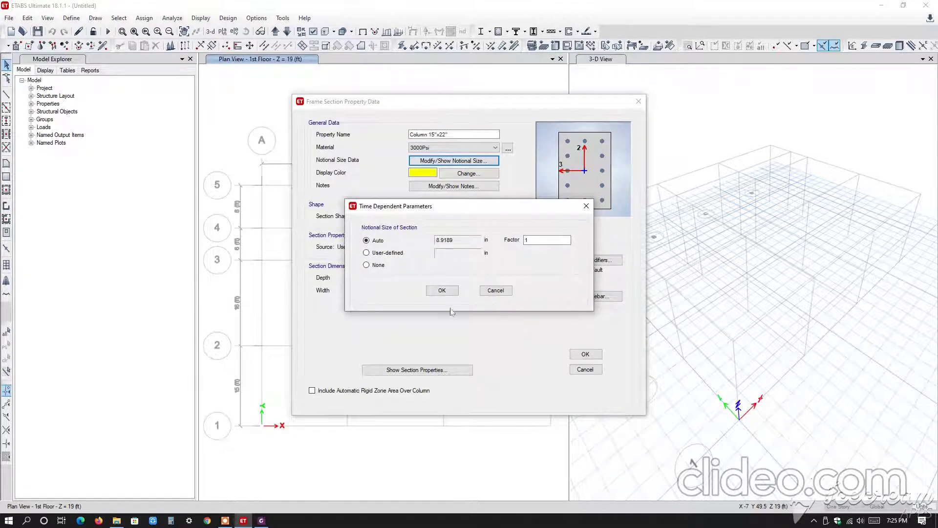
pyautogui.click(441, 291)
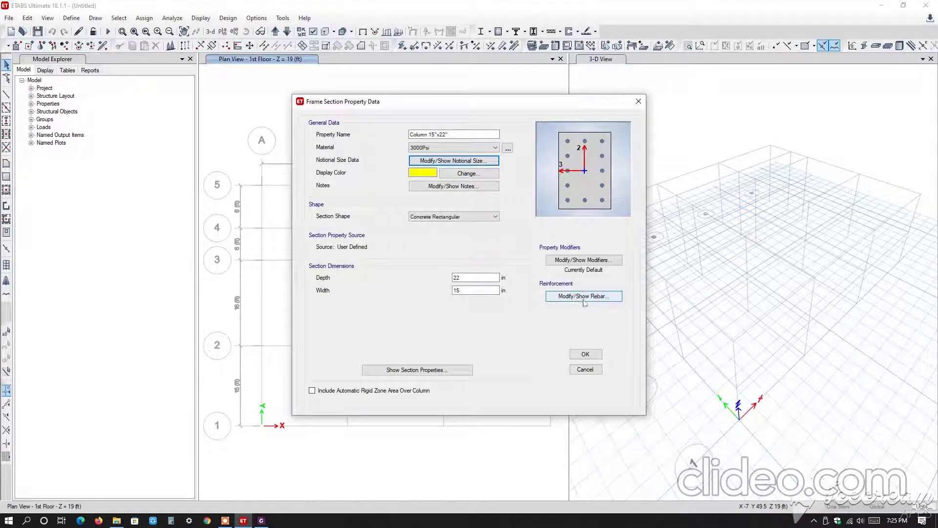
pyautogui.click(584, 296)
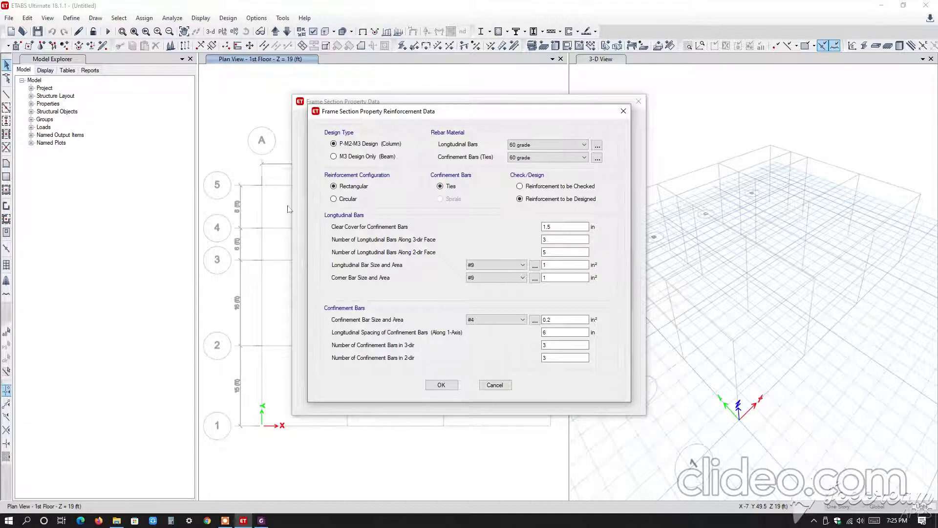
pyautogui.click(441, 384)
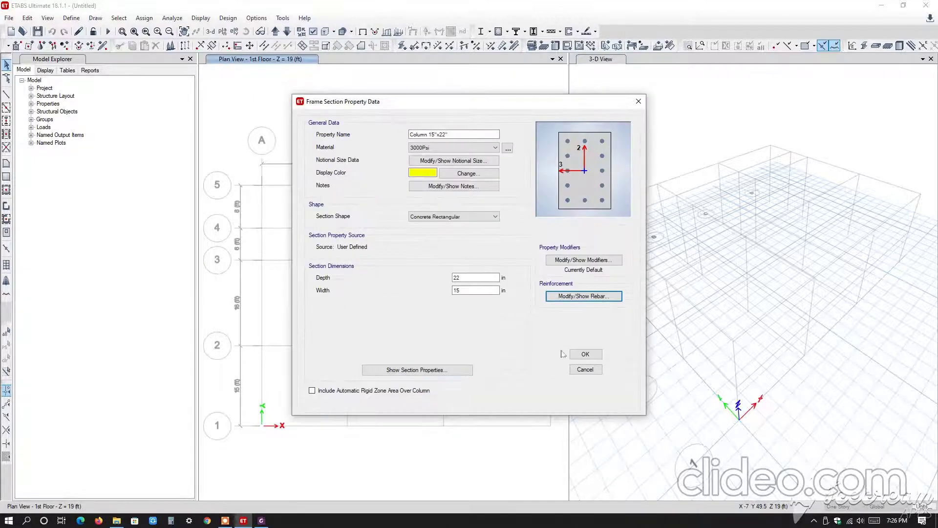
# Set the column's moment of inertia modifiers about the 2 and 3 axes to 0.7 and accept the section.
pyautogui.click(592, 264)
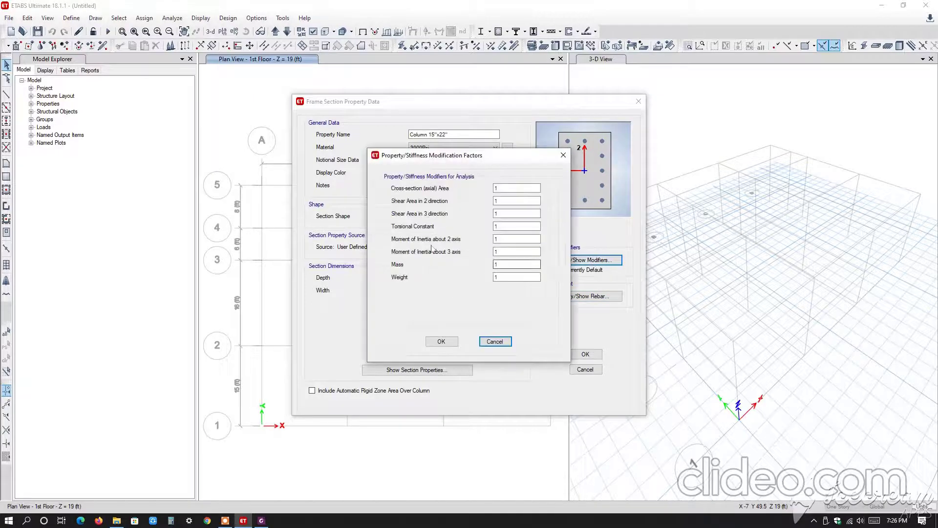
pyautogui.click(513, 242)
pyautogui.doubleClick(513, 241)
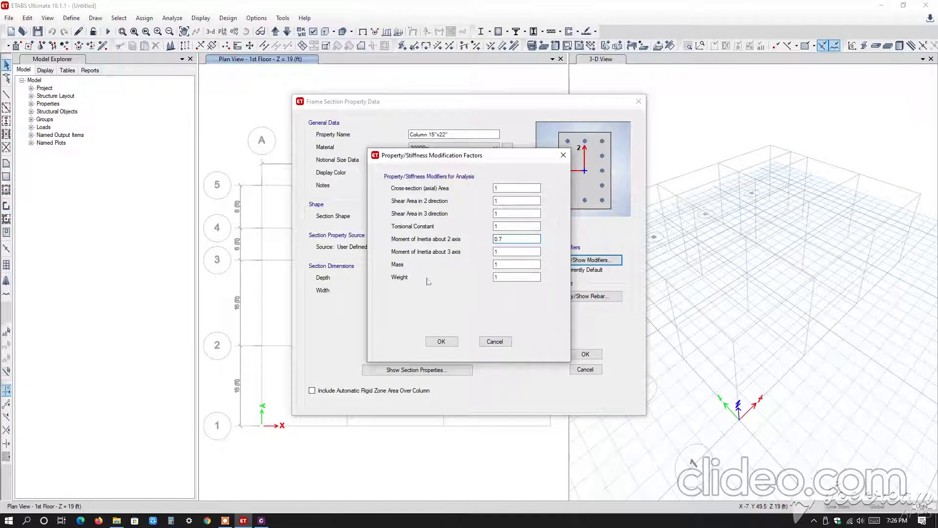
pyautogui.doubleClick(495, 251)
pyautogui.write('0.7')
pyautogui.click(442, 341)
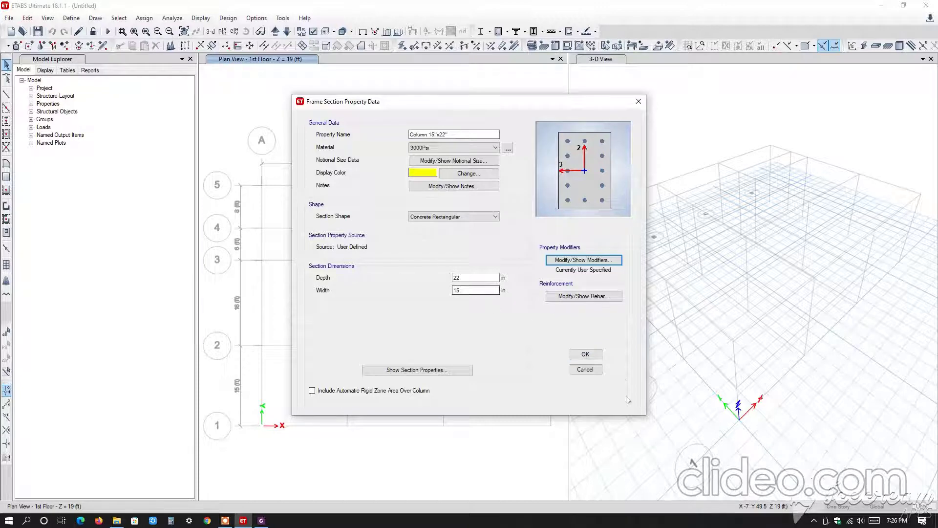
pyautogui.click(585, 355)
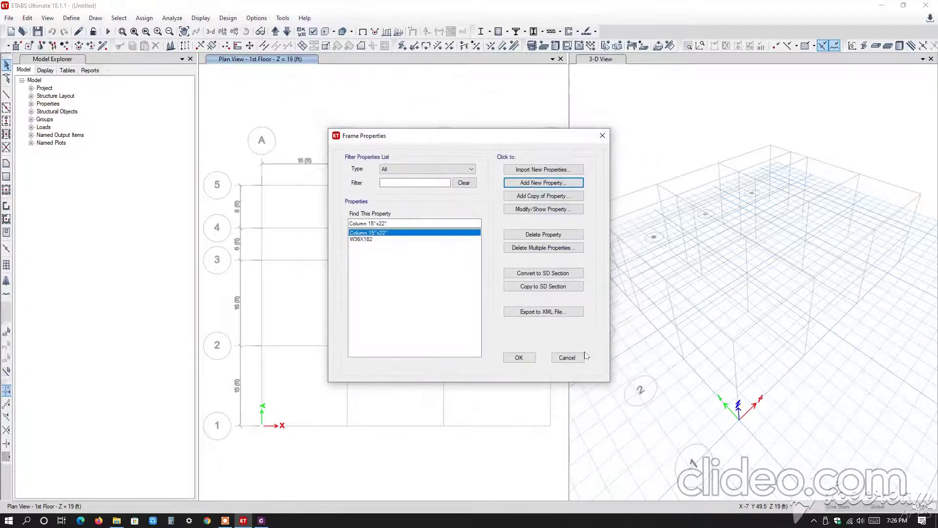
# Delete the W36X182 frame section property.
pyautogui.click(362, 239)
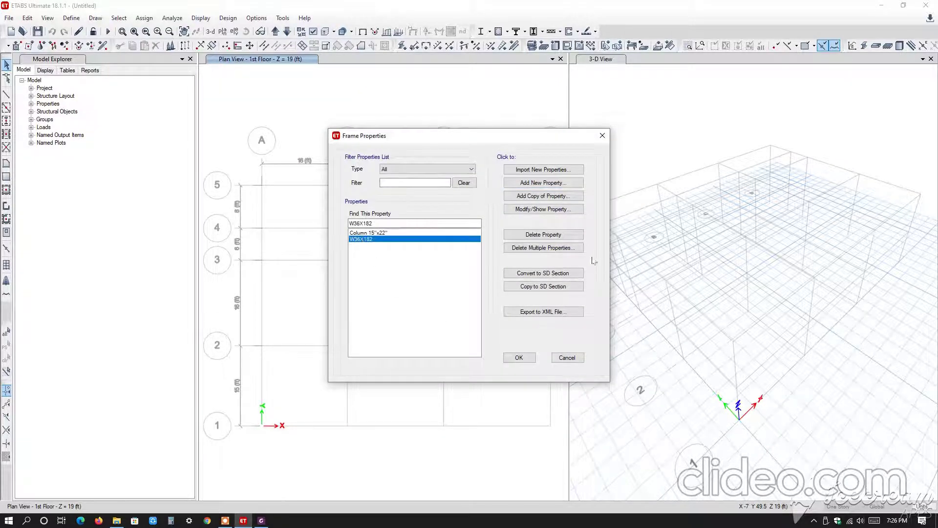
pyautogui.click(543, 235)
pyautogui.click(493, 296)
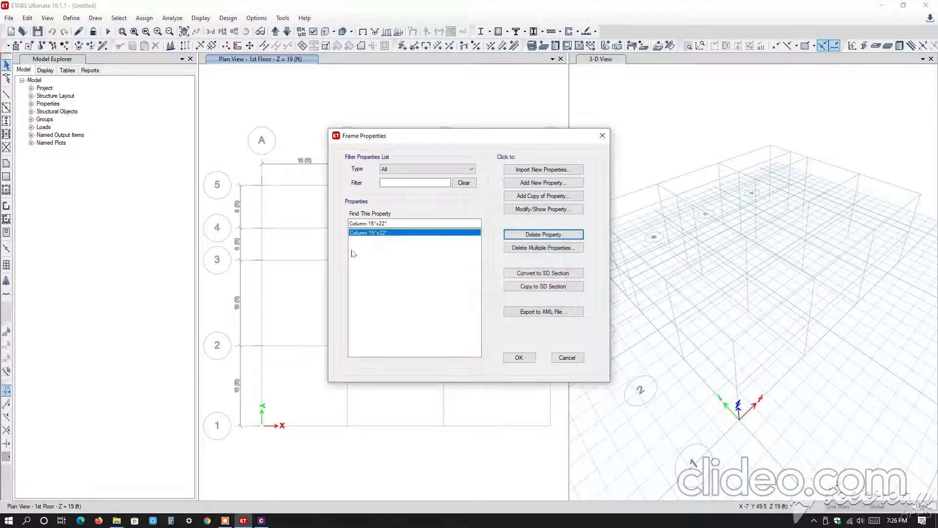
# Copy the Column 15"x22" section as Beam 12"x20" with a depth of 20 in and a width of 12 in.
pyautogui.click(535, 200)
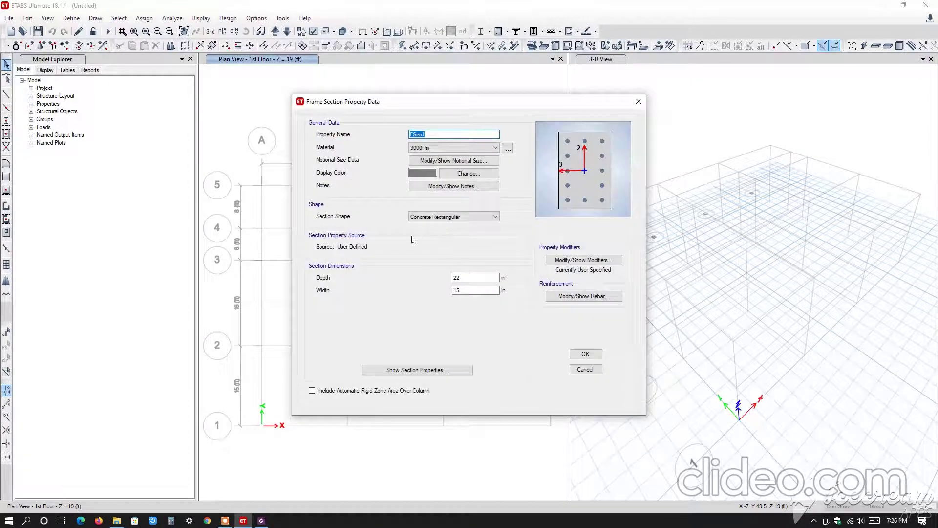
pyautogui.write('Beam 12"x20')
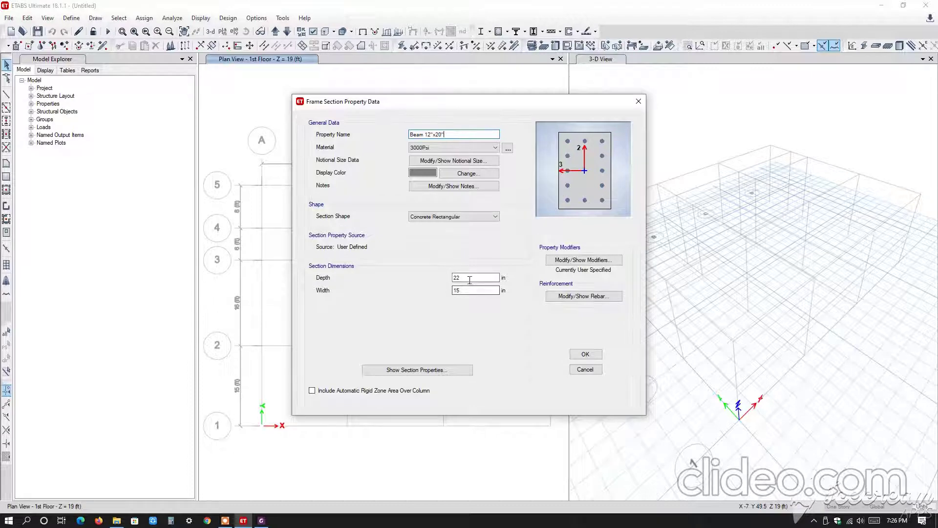
pyautogui.moveTo(469, 279); pyautogui.dragTo(95, 317)
pyautogui.write('2')
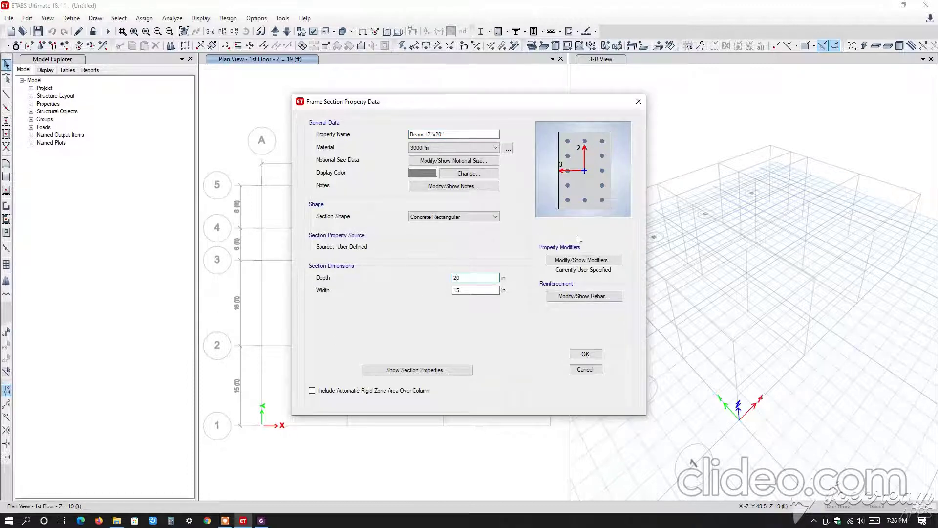
pyautogui.press('Tab')
pyautogui.write('12')
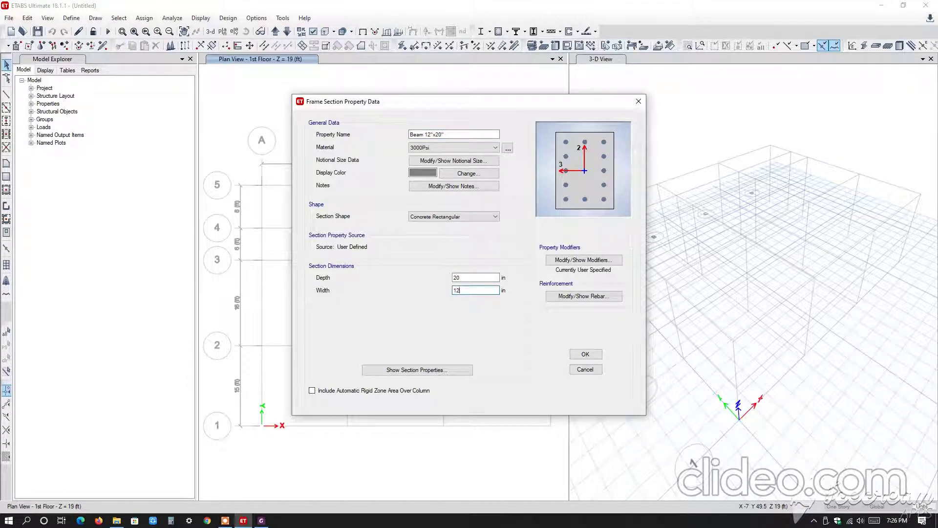
# Set the beam's reinforcement to M3 Design Only (Beam) with 1.5 in cover for the top and bottom bars.
pyautogui.click(584, 296)
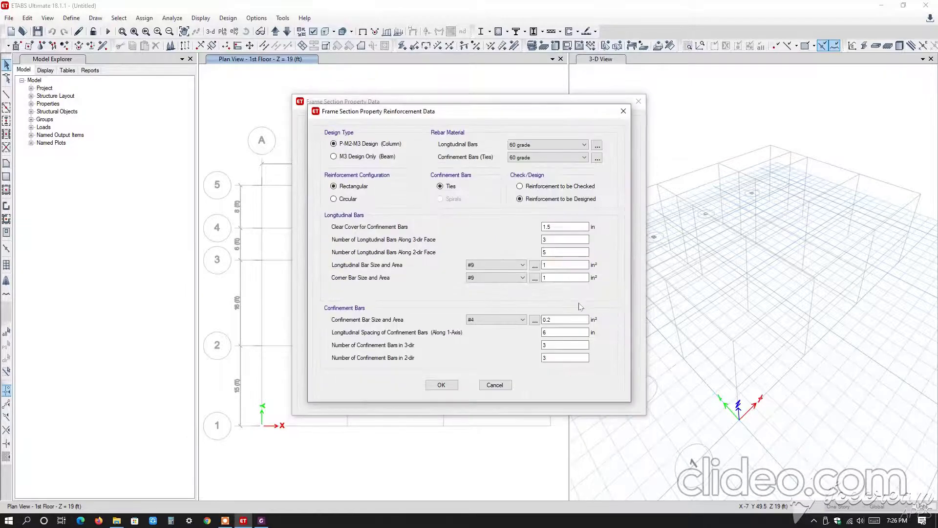
pyautogui.click(342, 156)
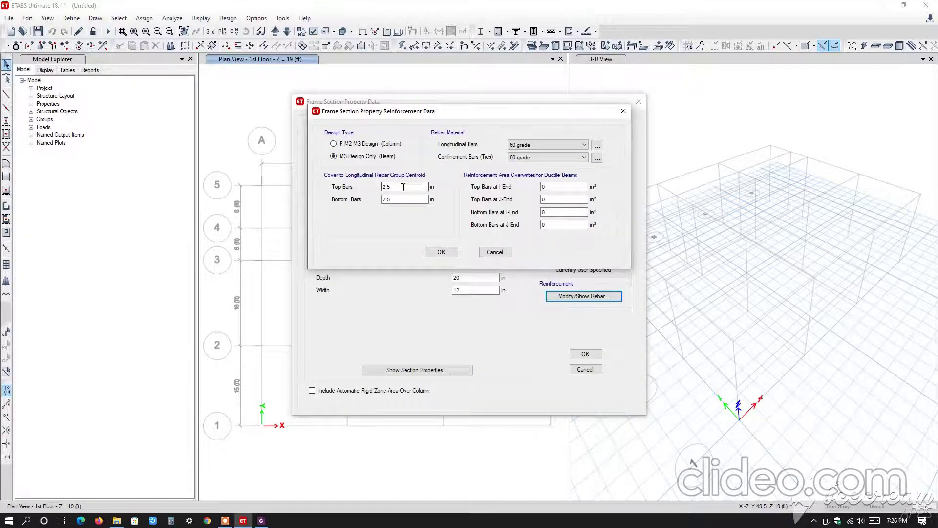
pyautogui.moveTo(403, 187); pyautogui.dragTo(121, 214)
pyautogui.write('1.5')
pyautogui.moveTo(429, 200); pyautogui.dragTo(178, 237)
pyautogui.write('1.')
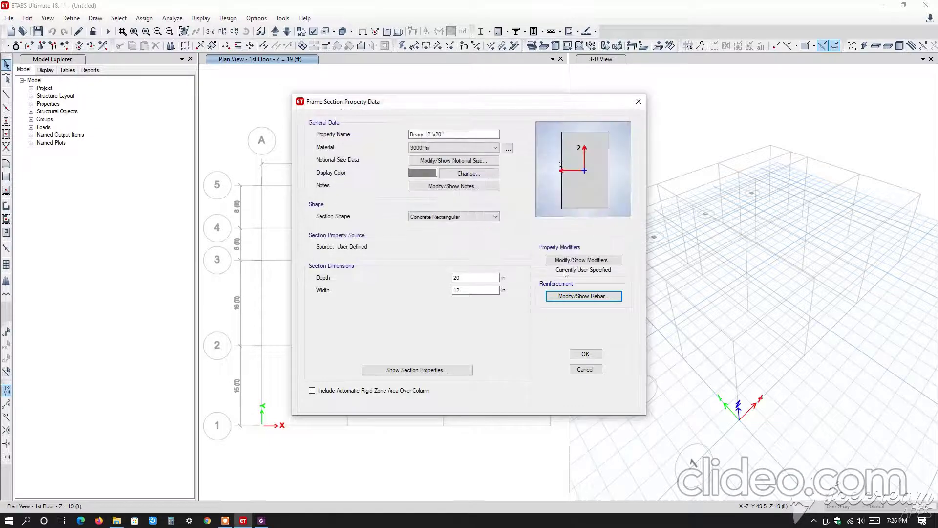
pyautogui.click(441, 251)
# Set the beam's moment of inertia modifiers about both axes to 0.35 and its torsional constant to 0.01, and accept the section.
pyautogui.click(582, 259)
pyautogui.doubleClick(511, 239)
pyautogui.write('0.7')
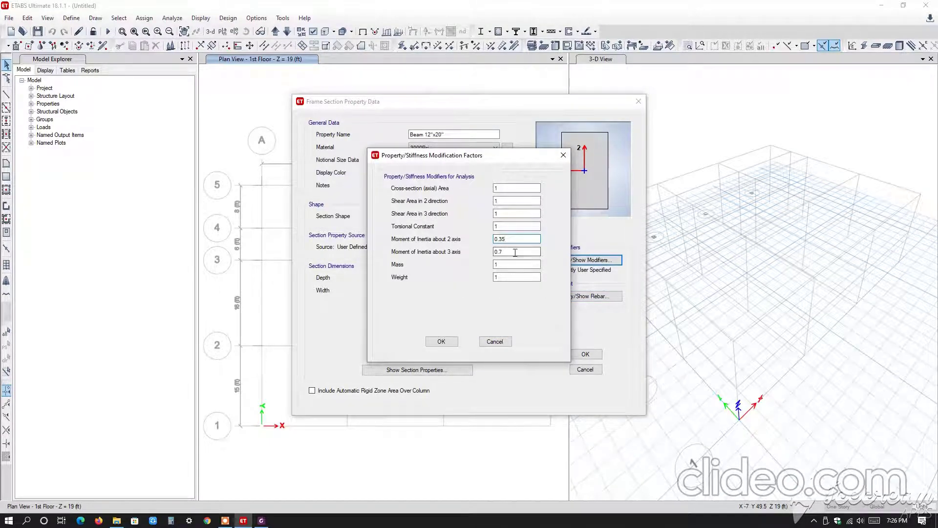
pyautogui.press('BackSpace')
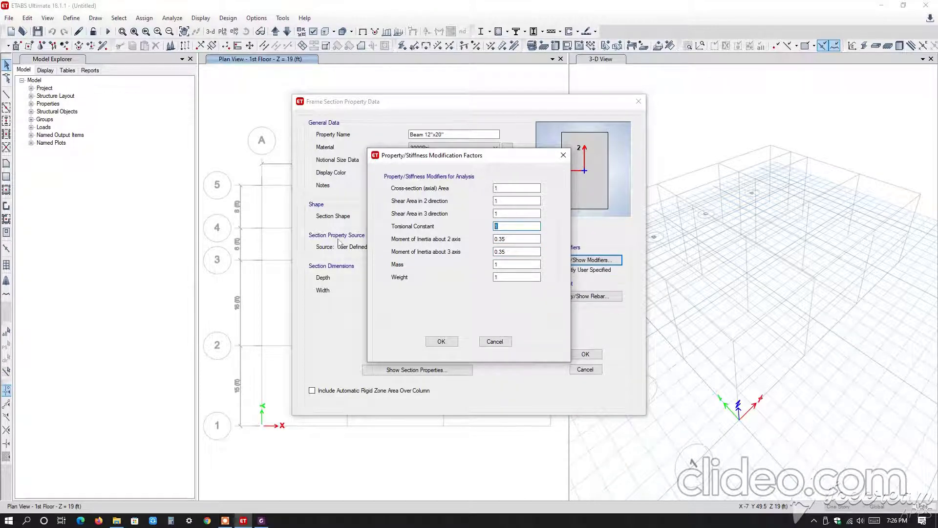
pyautogui.write('0.')
pyautogui.click(449, 338)
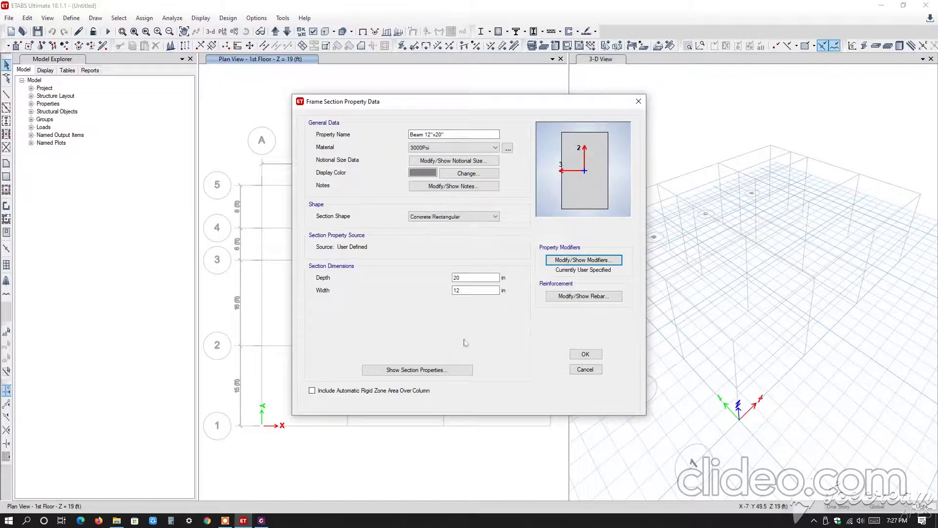
pyautogui.click(586, 355)
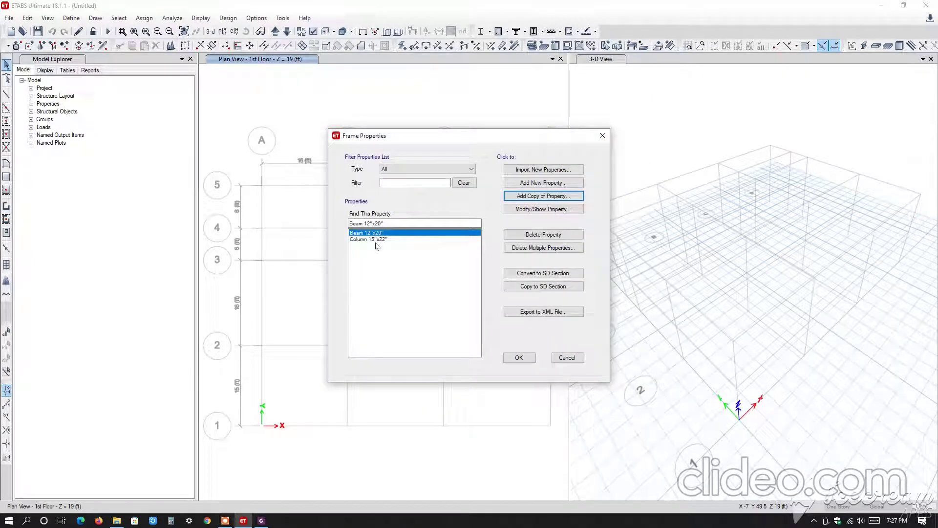
# Copy the Beam 12"x20" section and name the copy Grade Beam 12"x20".
pyautogui.click(520, 198)
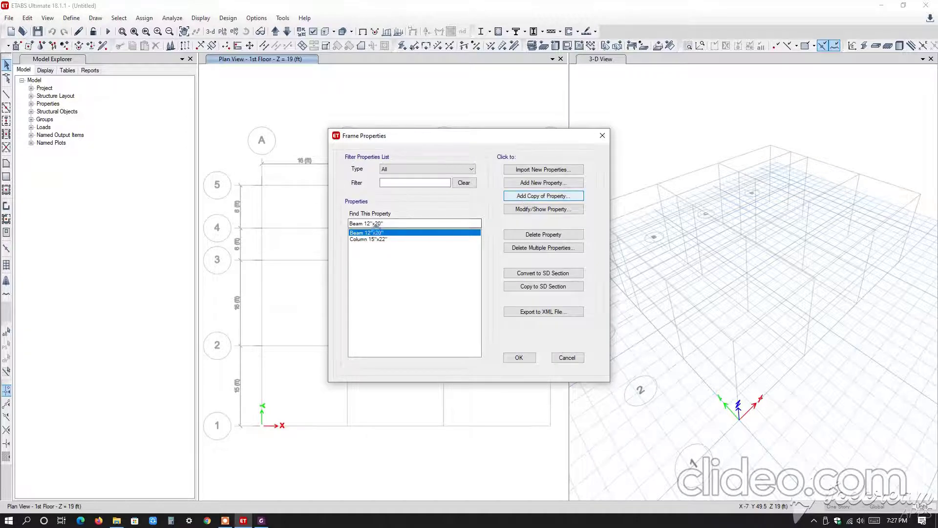
pyautogui.click(418, 145)
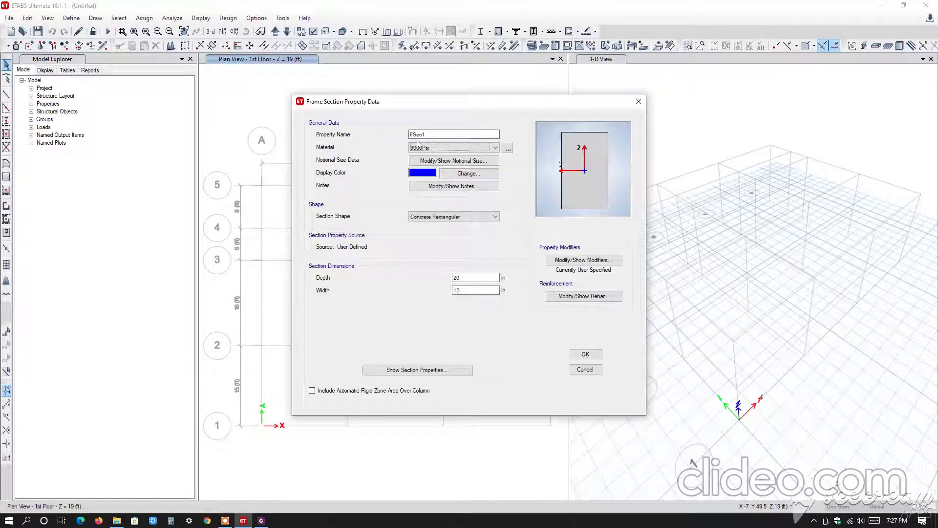
pyautogui.moveTo(443, 135); pyautogui.dragTo(203, 132)
pyautogui.write('C')
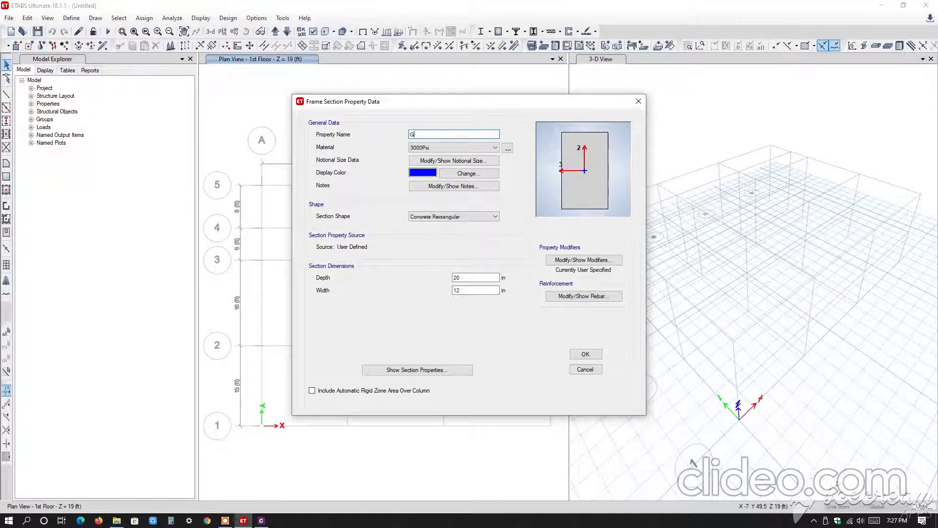
pyautogui.write('raf')
pyautogui.write('m ')
pyautogui.write('12')
pyautogui.write('"x20')
# Set the grade beam's top and bottom bar cover to 2.5 in, check its stiffness modifiers and accept the section.
pyautogui.click(595, 296)
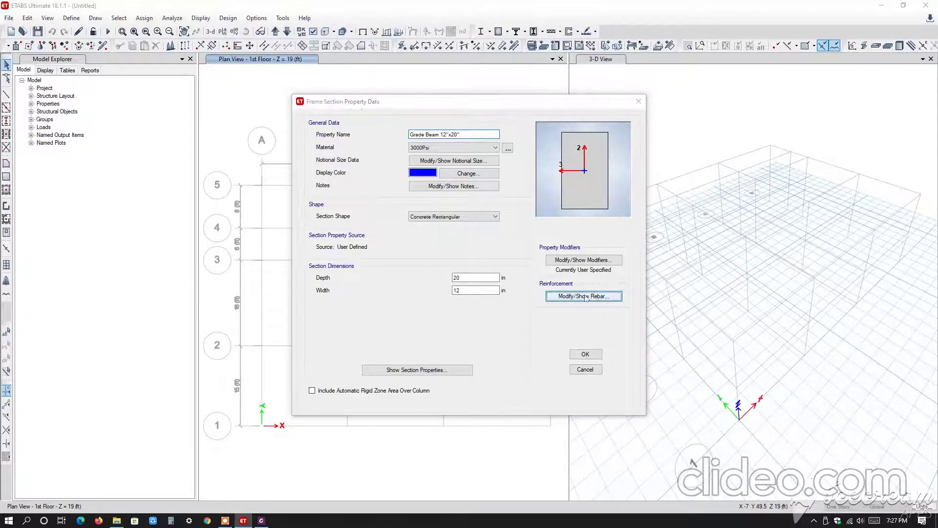
pyautogui.write('2')
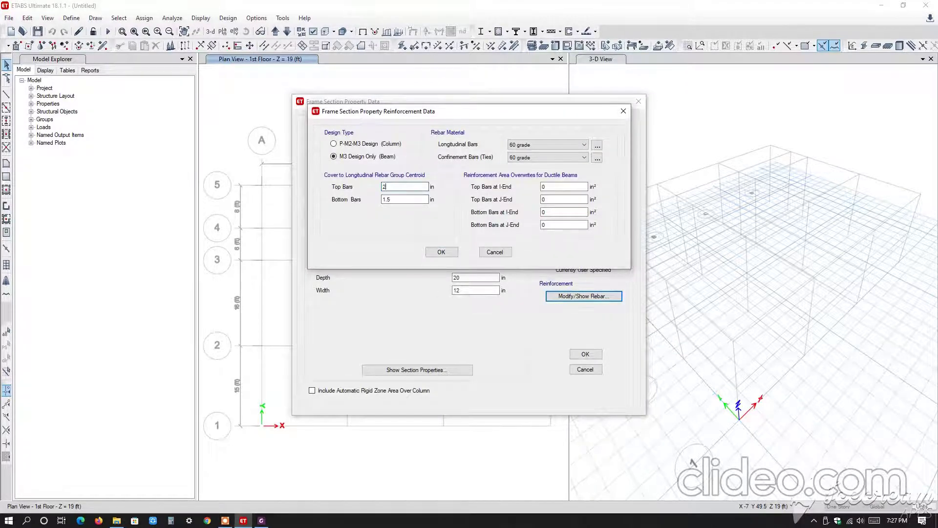
pyautogui.write('.5')
pyautogui.press('Tab')
pyautogui.write('2.5')
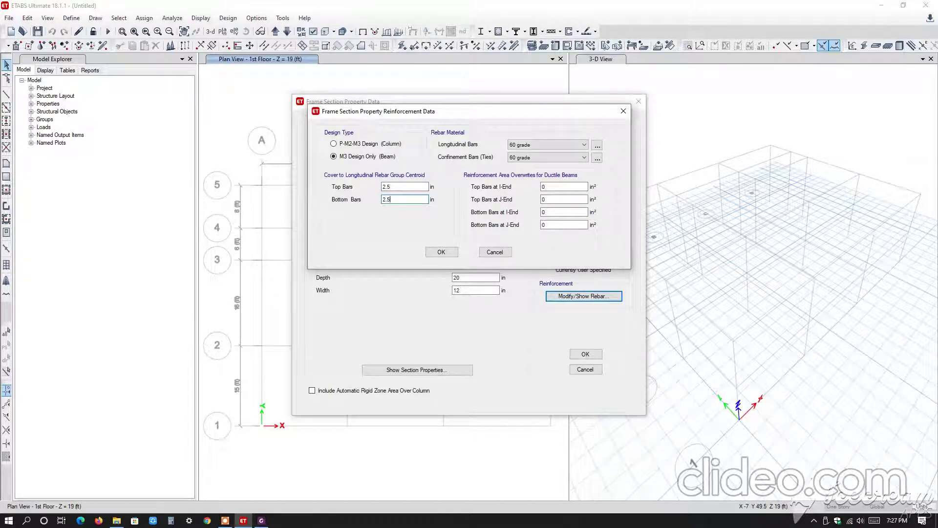
pyautogui.click(441, 252)
pyautogui.click(572, 265)
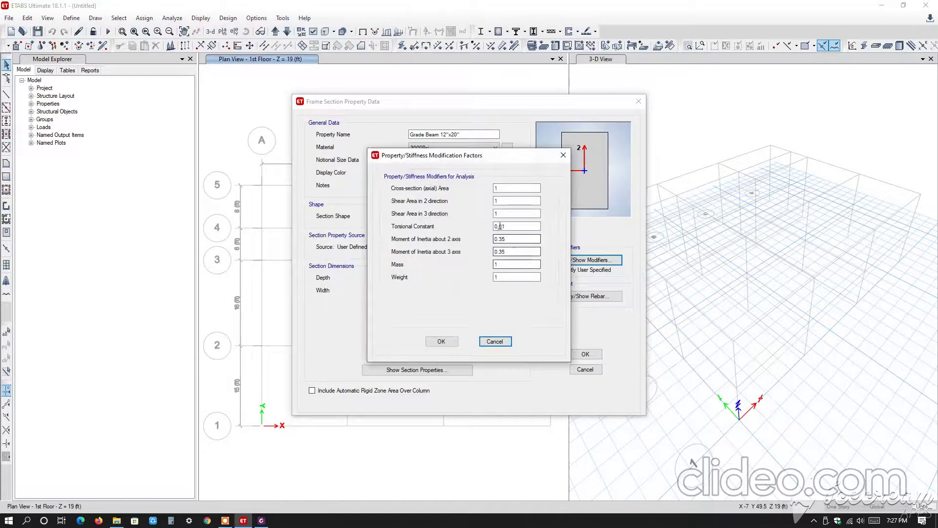
pyautogui.click(429, 339)
pyautogui.click(585, 354)
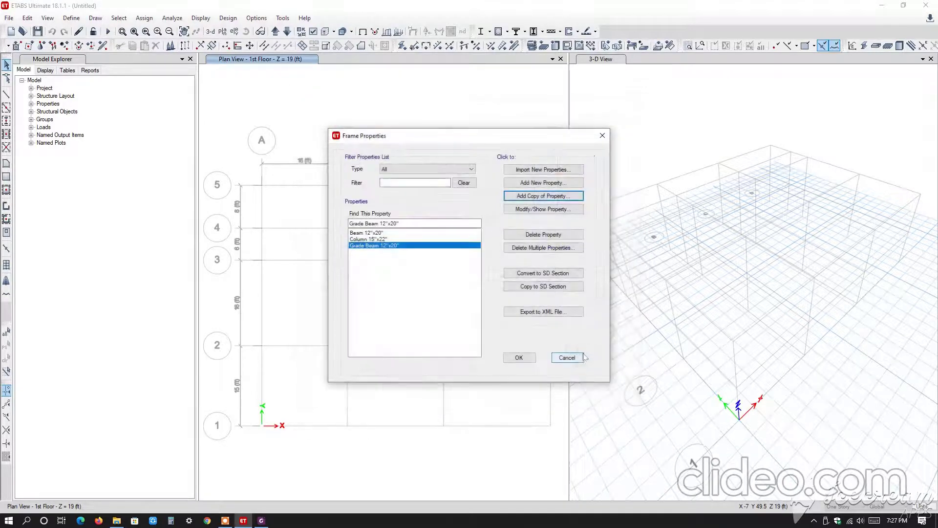
# Copy the Beam 12"x20" section as Stair Beam 10"x18" with a depth of 18 in and a width of 10 in.
pyautogui.click(379, 232)
pyautogui.click(541, 196)
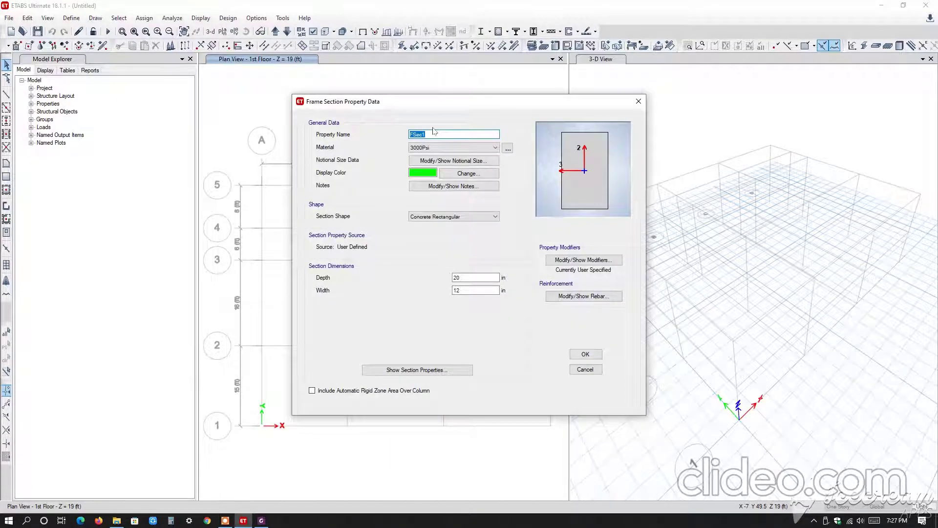
pyautogui.write('Stair Beam 10')
pyautogui.moveTo(480, 277); pyautogui.dragTo(196, 267)
pyautogui.write('18')
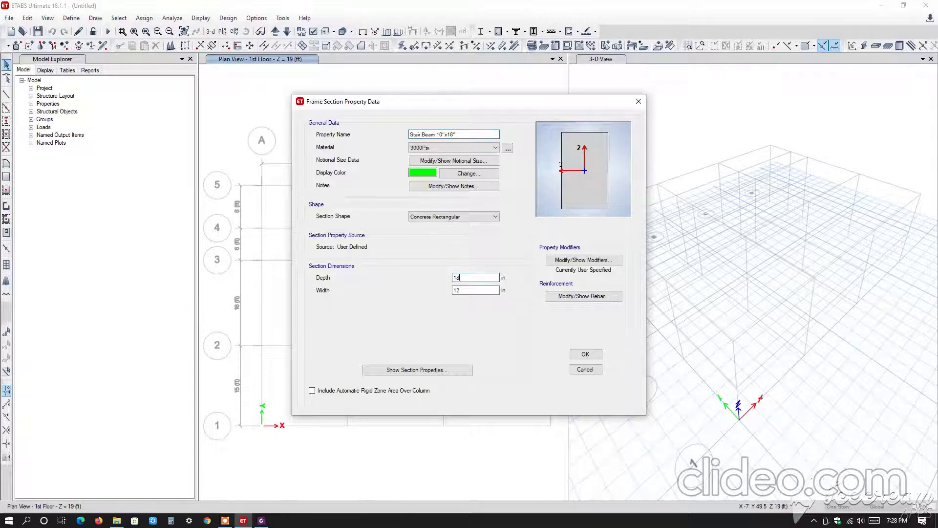
pyautogui.moveTo(461, 291); pyautogui.dragTo(322, 305)
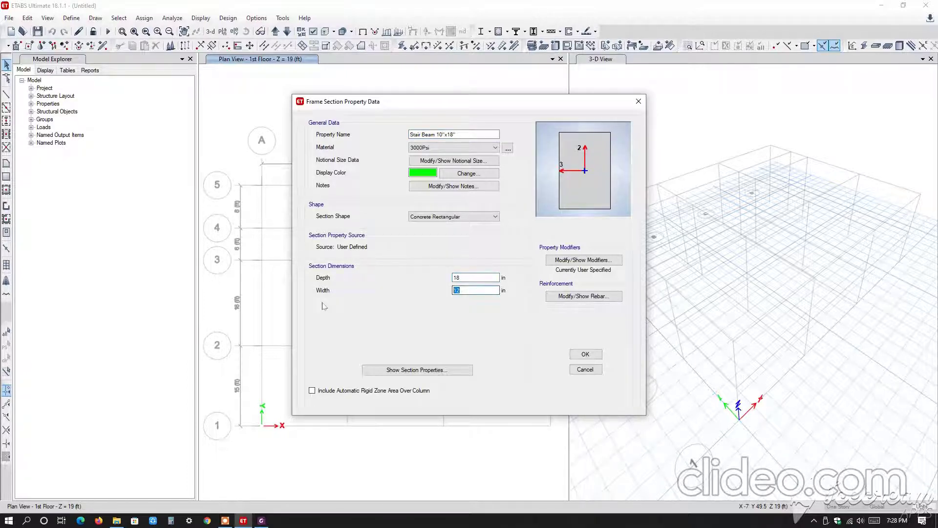
pyautogui.write('10')
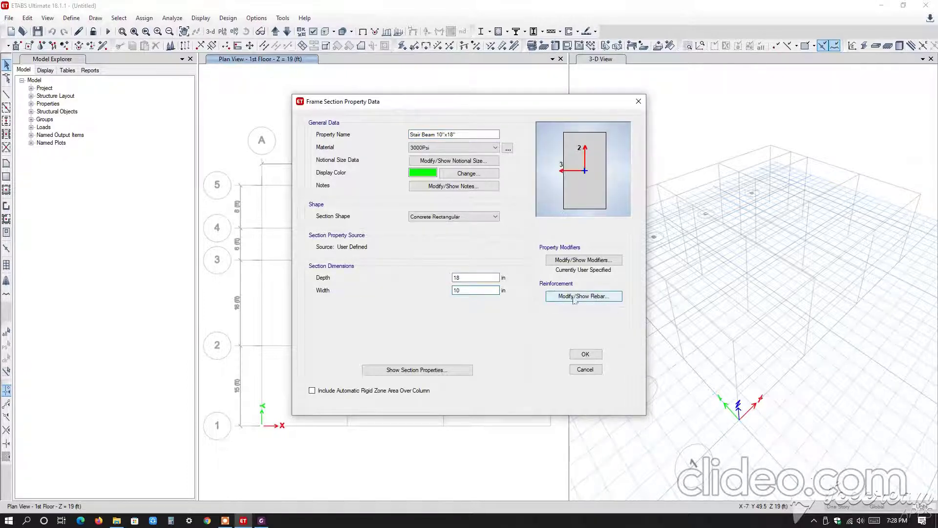
# Check the Stair Beam 10"x18" section's reinforcement and stiffness modifiers, accept the section and finish defining frame properties.
pyautogui.click(574, 296)
pyautogui.press('Return')
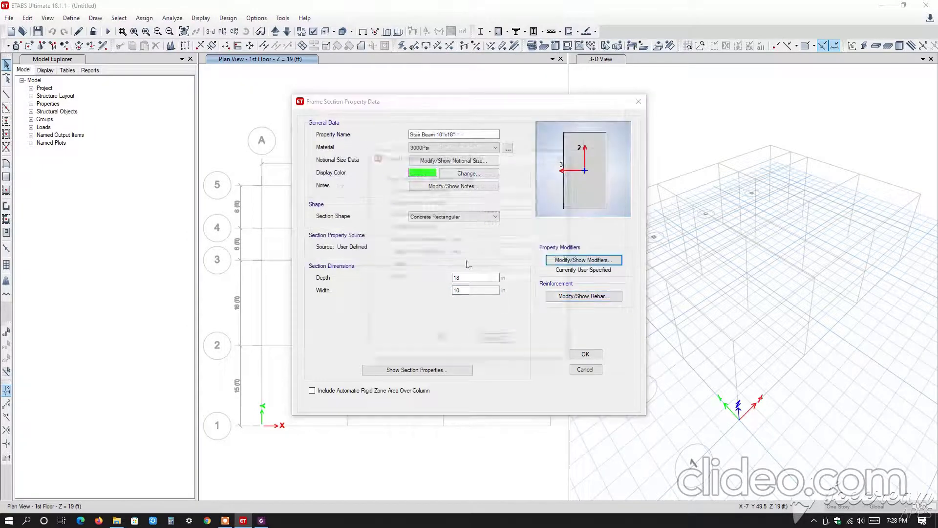
pyautogui.click(443, 342)
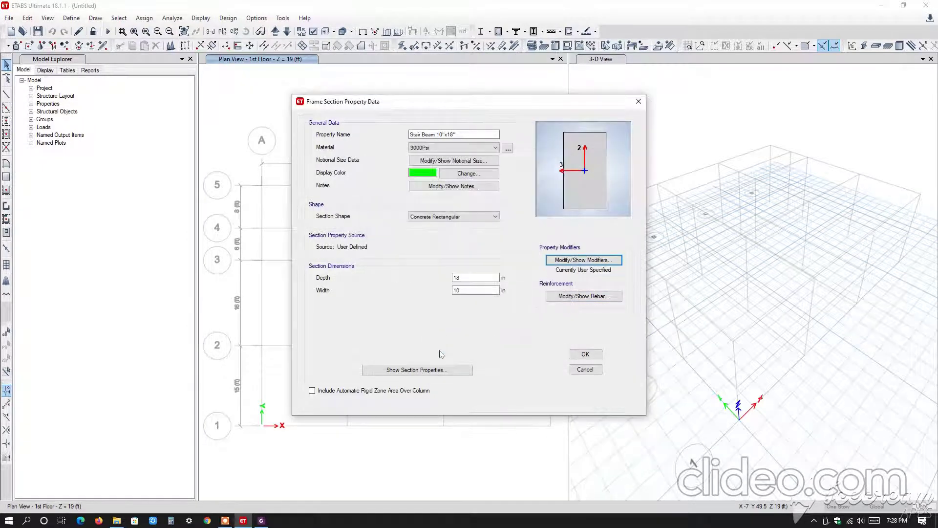
pyautogui.click(585, 354)
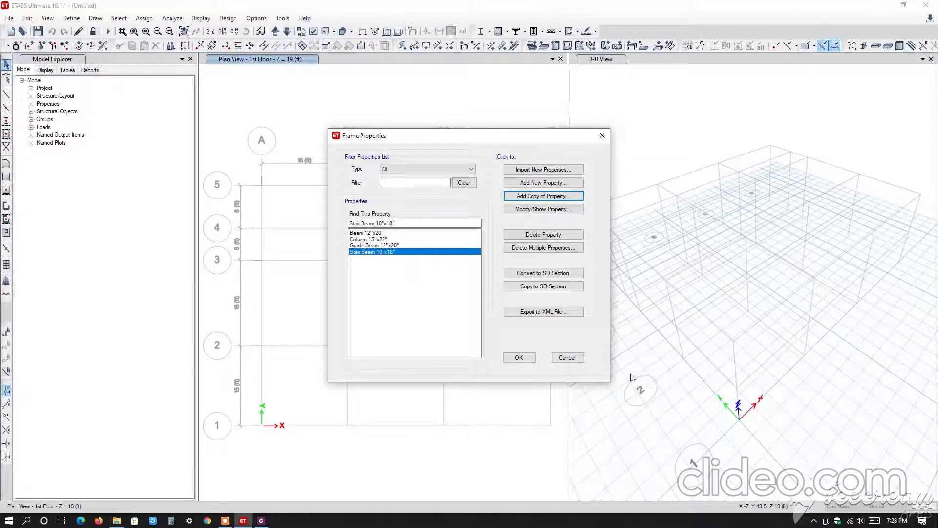
pyautogui.click(518, 358)
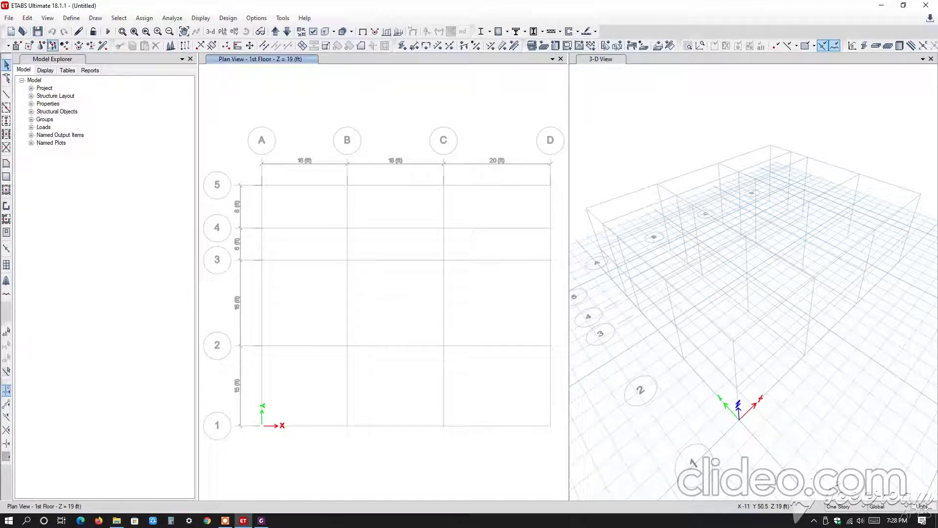
# Delete the Plank1 property from the slab sections.
pyautogui.click(64, 20)
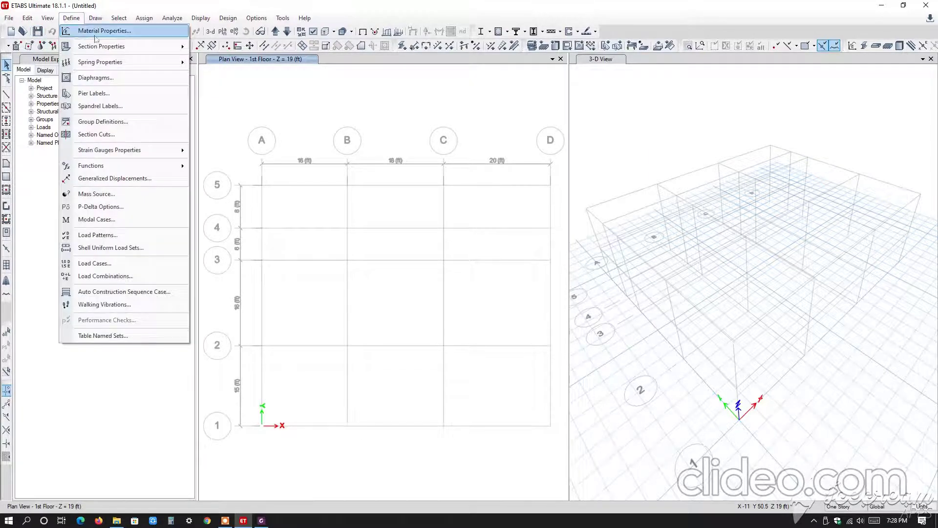
pyautogui.moveTo(150, 52)
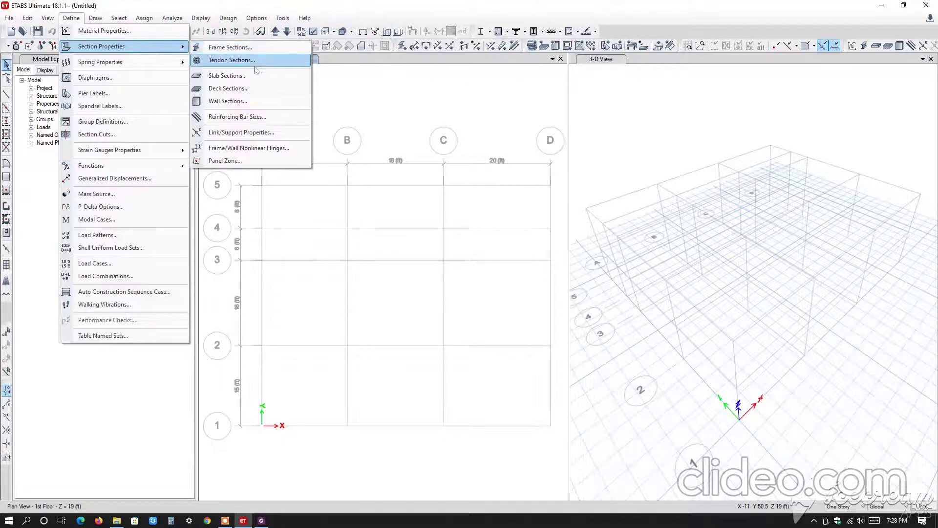
pyautogui.click(234, 77)
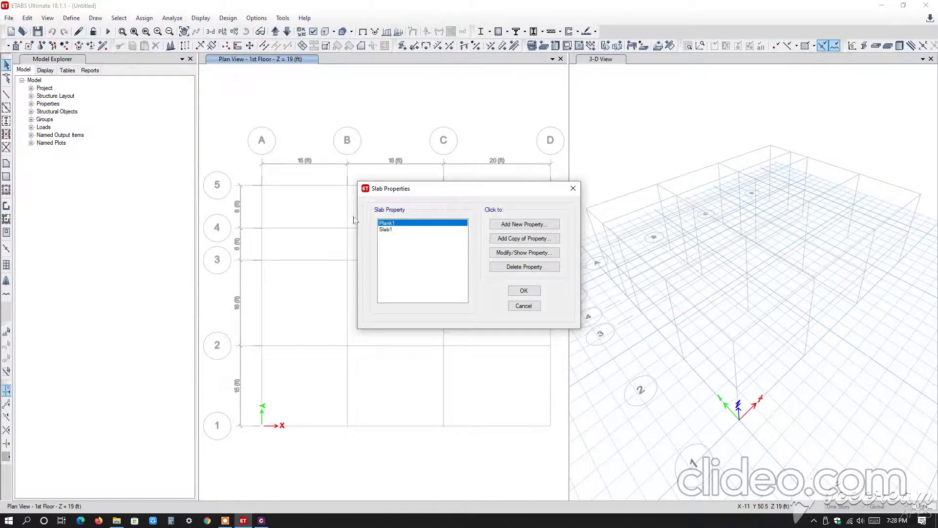
pyautogui.click(543, 267)
pyautogui.click(483, 296)
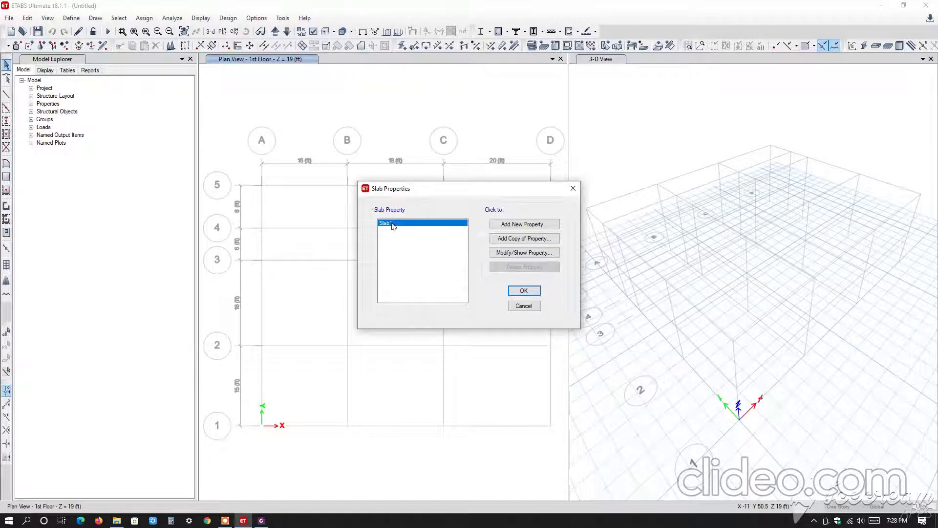
# Rename Slab1 as Slab5", set its modeling type to Membrane and its thickness to 5 in.
pyautogui.click(520, 253)
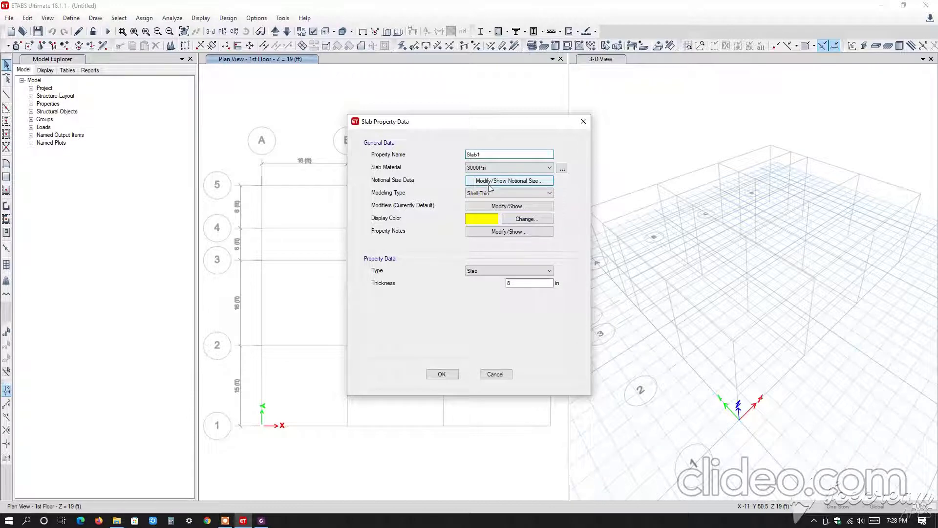
pyautogui.click(497, 155)
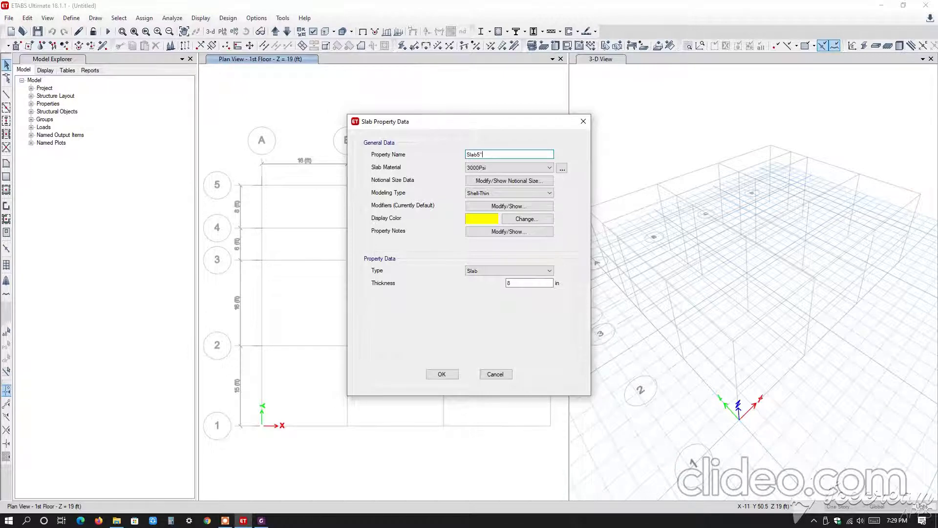
pyautogui.click(547, 195)
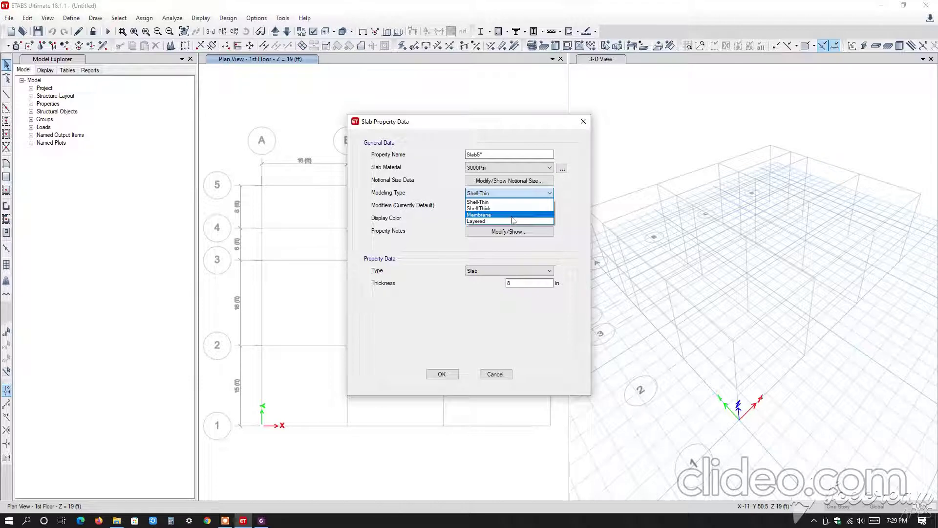
pyautogui.click(512, 216)
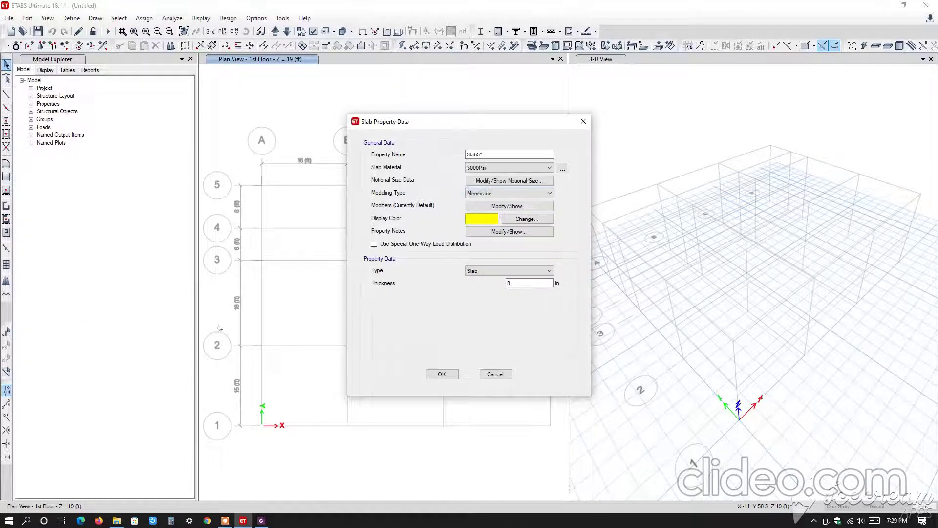
pyautogui.doubleClick(511, 283)
pyautogui.write('5')
pyautogui.click(442, 375)
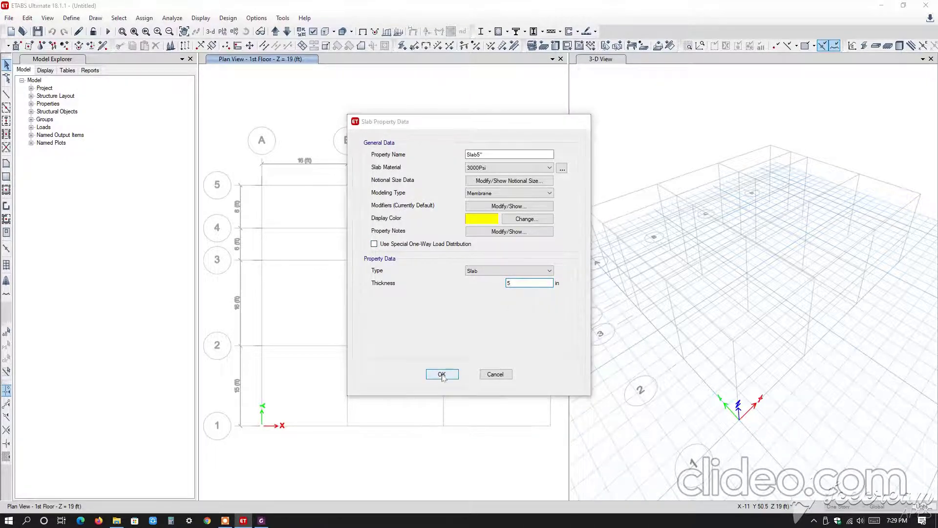
# Copy the Slab5" section as Slab8" with a thickness of 8 in and special one-way load distribution, and accept the slab properties.
pyautogui.click(509, 256)
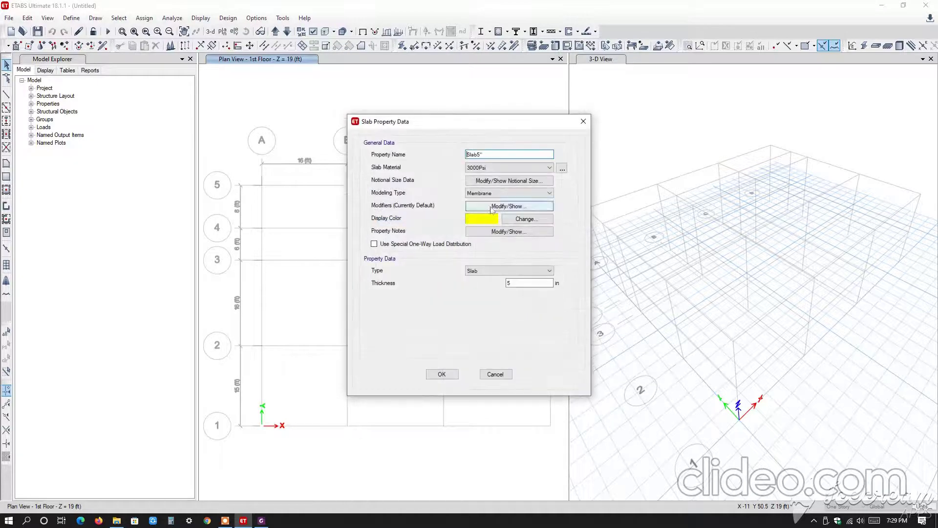
pyautogui.click(583, 121)
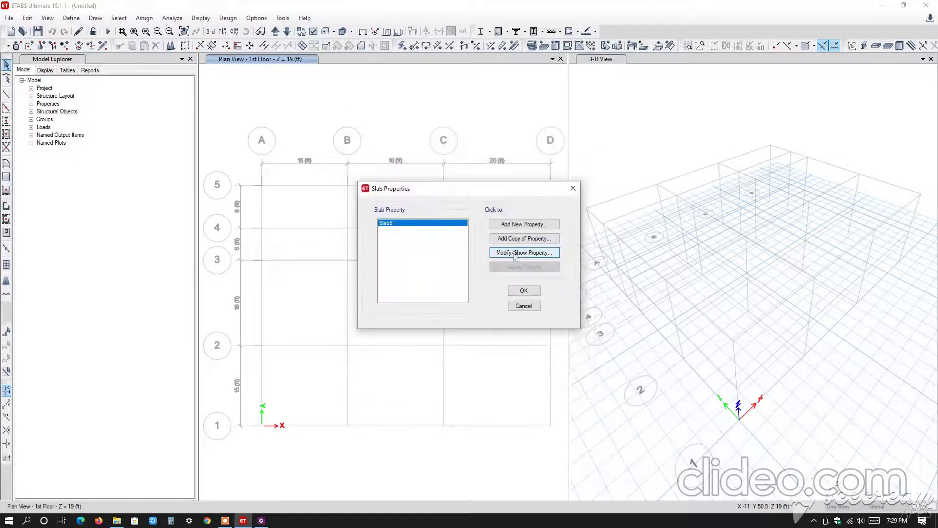
pyautogui.click(515, 253)
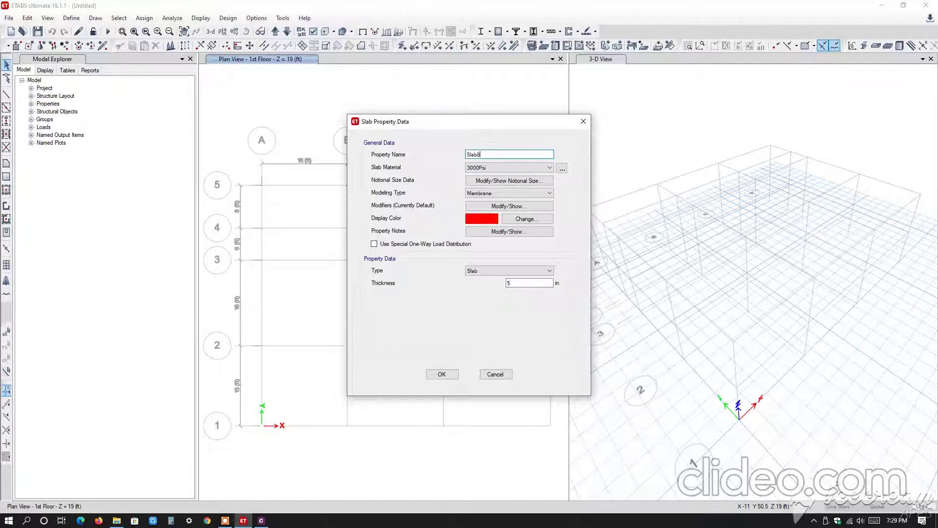
pyautogui.write('"')
pyautogui.doubleClick(511, 282)
pyautogui.write('8')
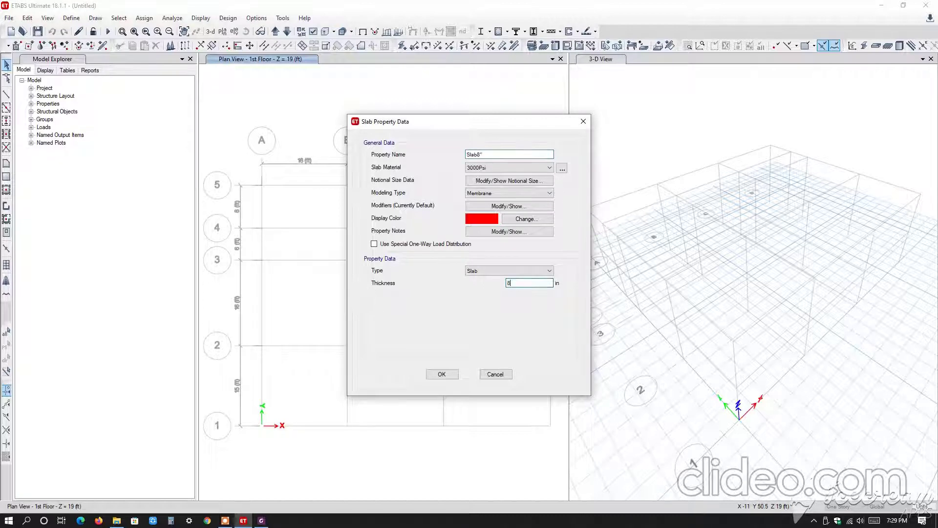
pyautogui.click(375, 244)
pyautogui.click(442, 375)
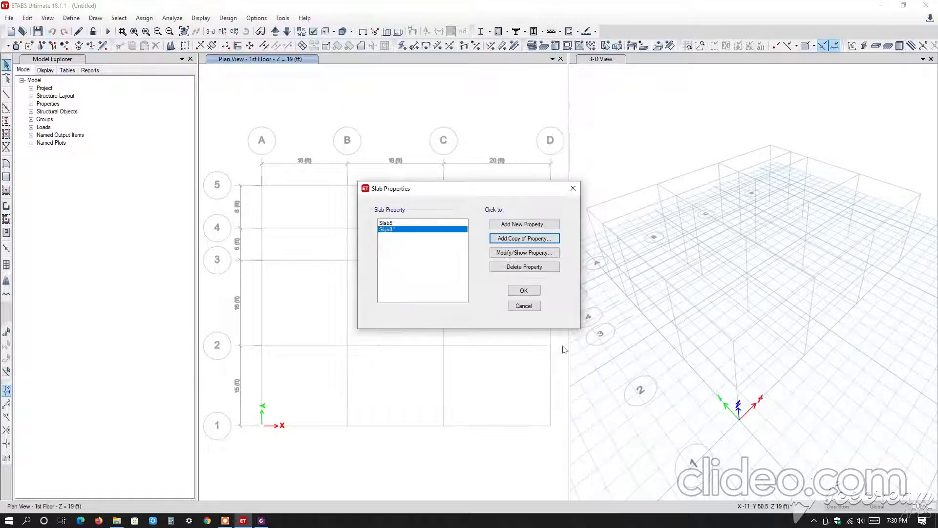
pyautogui.click(535, 291)
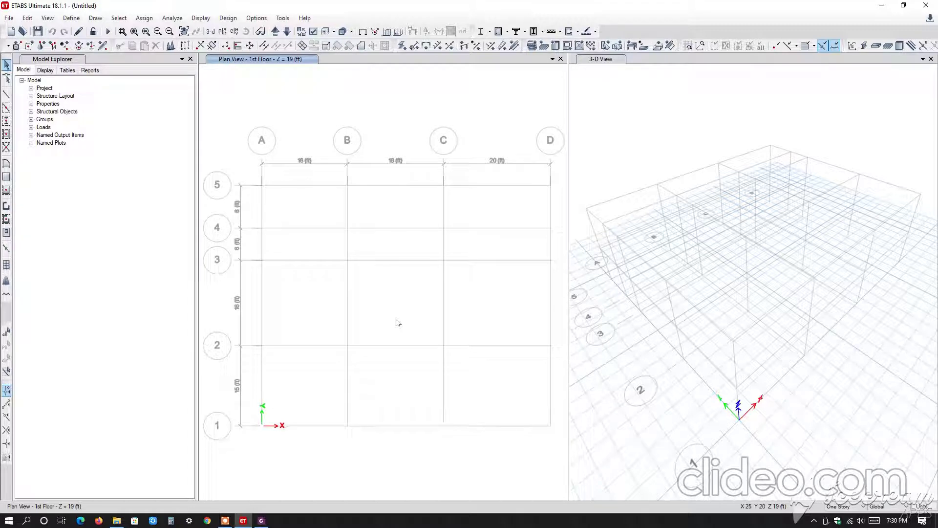
# Review the list of defined slab sections and close it.
pyautogui.click(71, 17)
pyautogui.moveTo(122, 50)
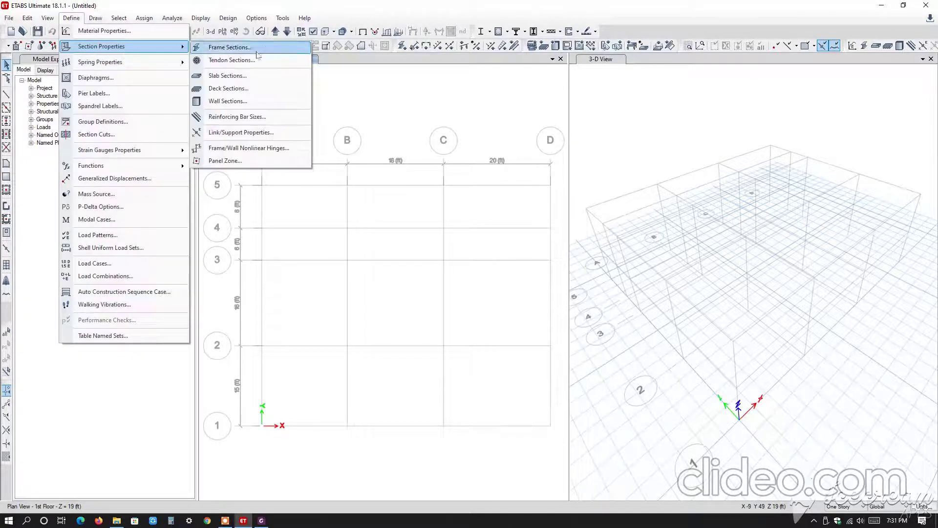
pyautogui.click(265, 77)
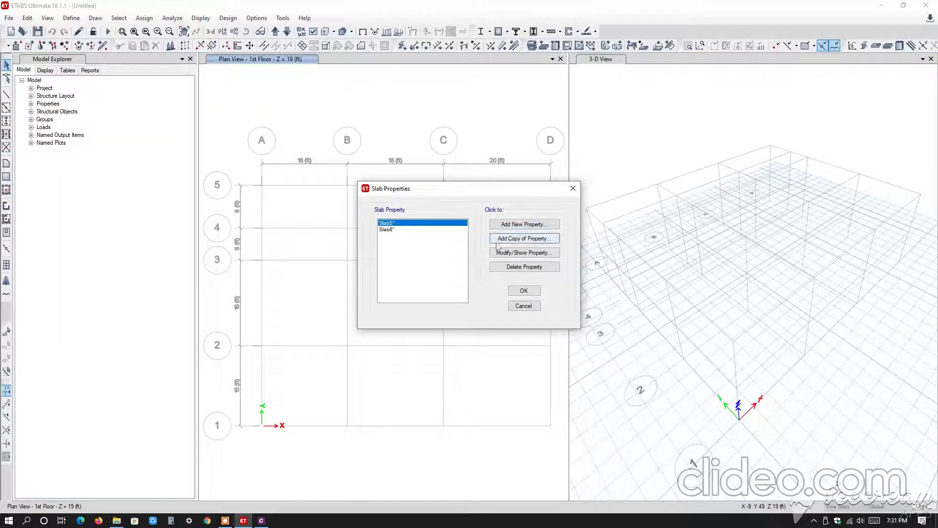
pyautogui.click(526, 292)
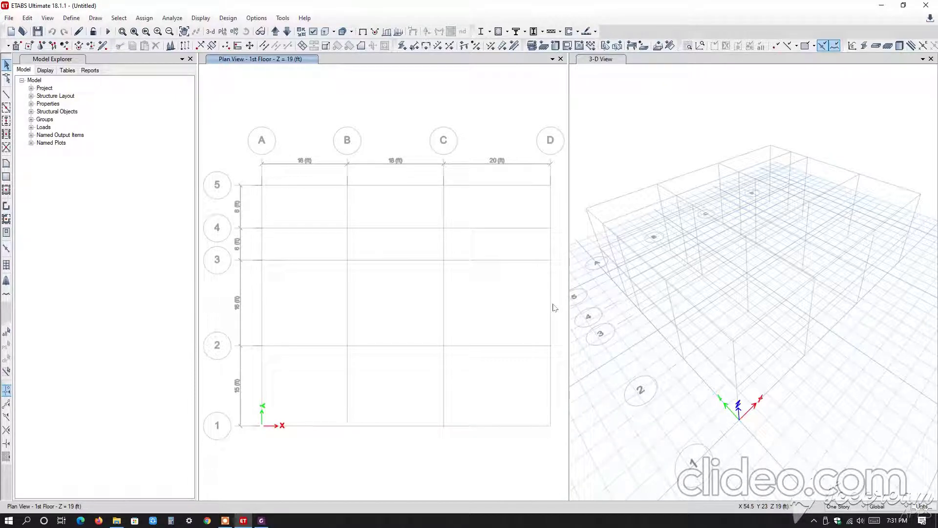
# Make drawing apply to all stories, and consult the column positions in Column and Beam Layout.pdf before returning to ETABS.
pyautogui.click(849, 507)
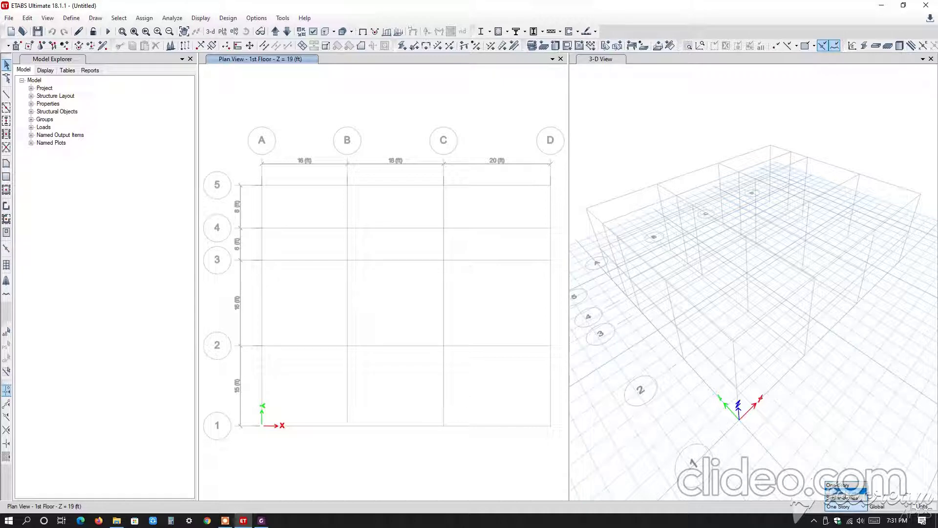
pyautogui.click(841, 491)
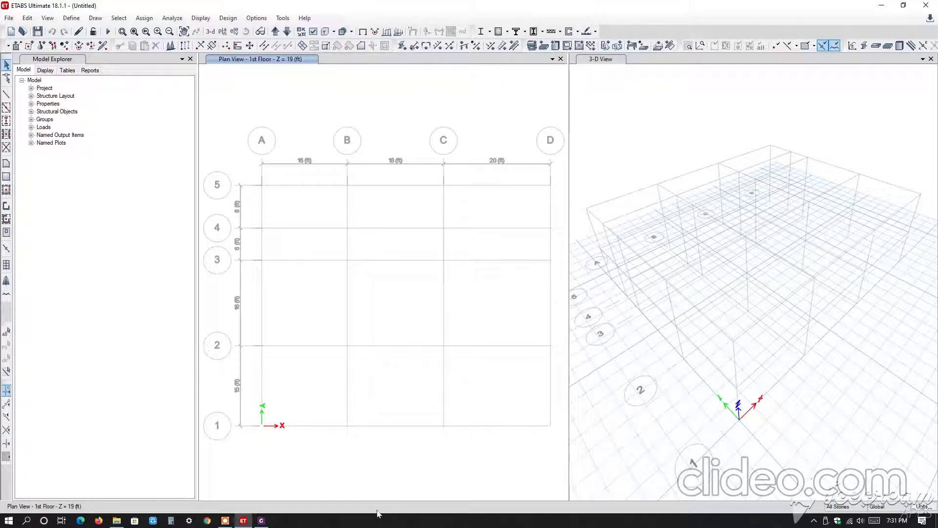
pyautogui.click(267, 521)
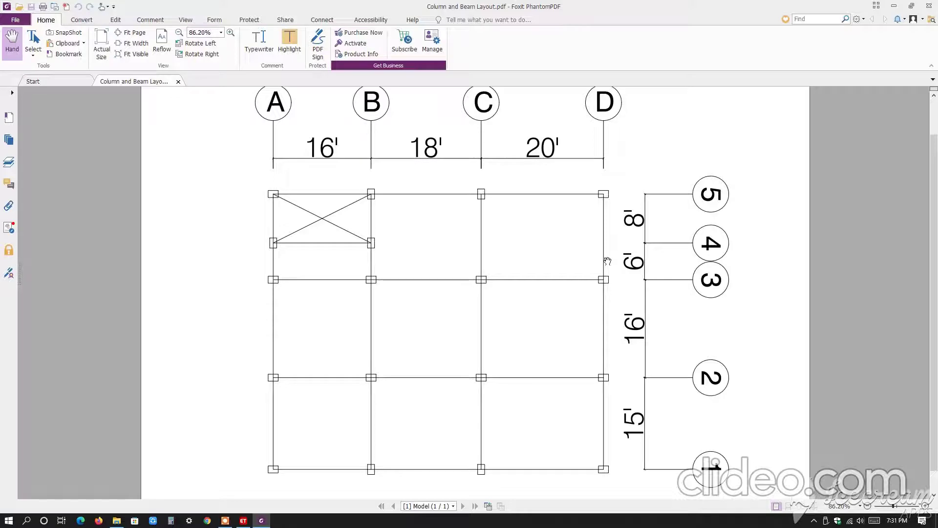
pyautogui.moveTo(245, 521)
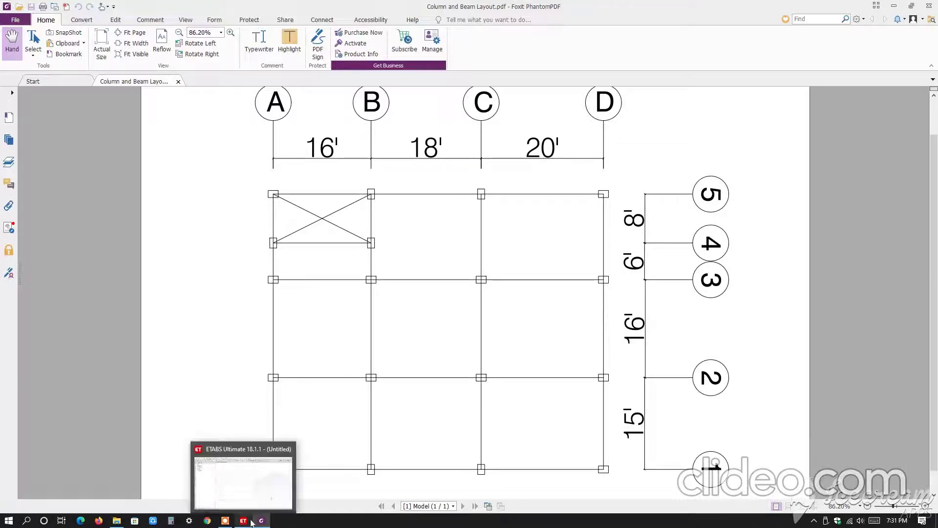
pyautogui.click(250, 491)
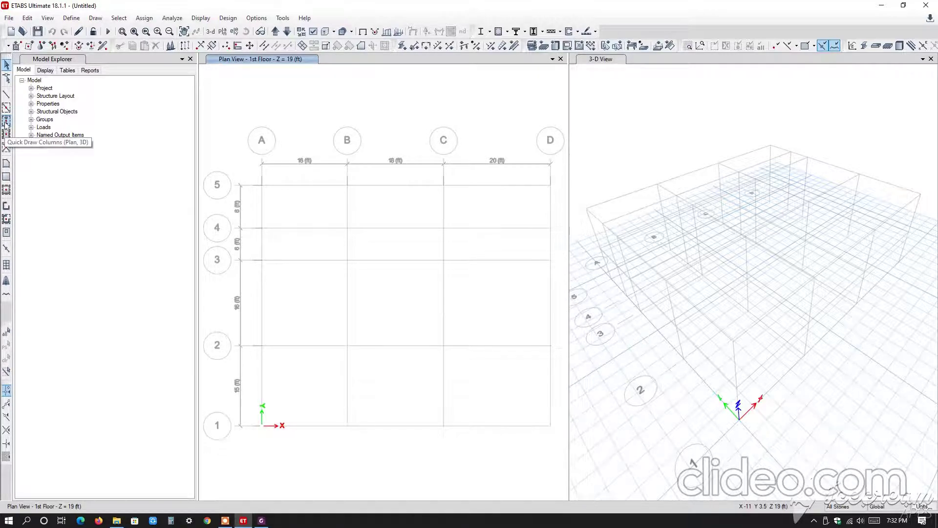
# Place a Column 15"x22" at grid point A-5 in the plan view with Quick Draw Columns.
pyautogui.click(7, 120)
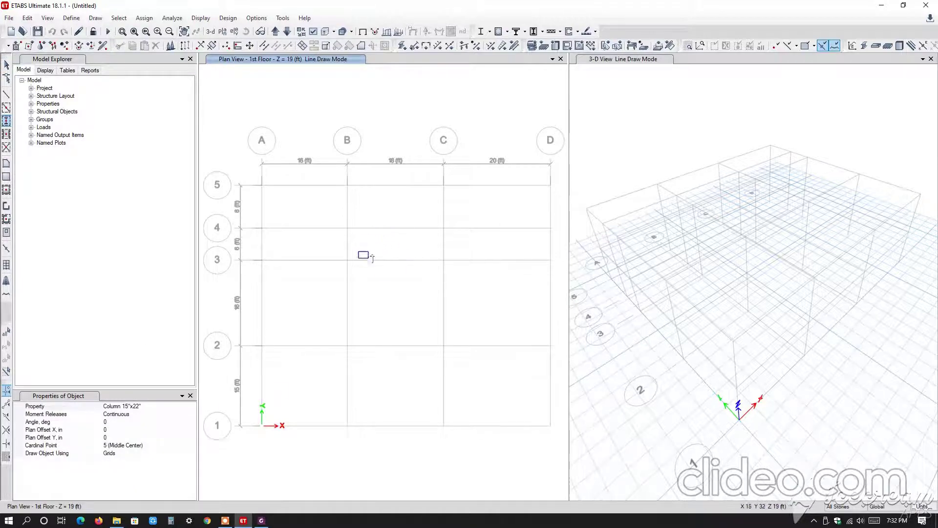
pyautogui.click(142, 413)
pyautogui.click(159, 406)
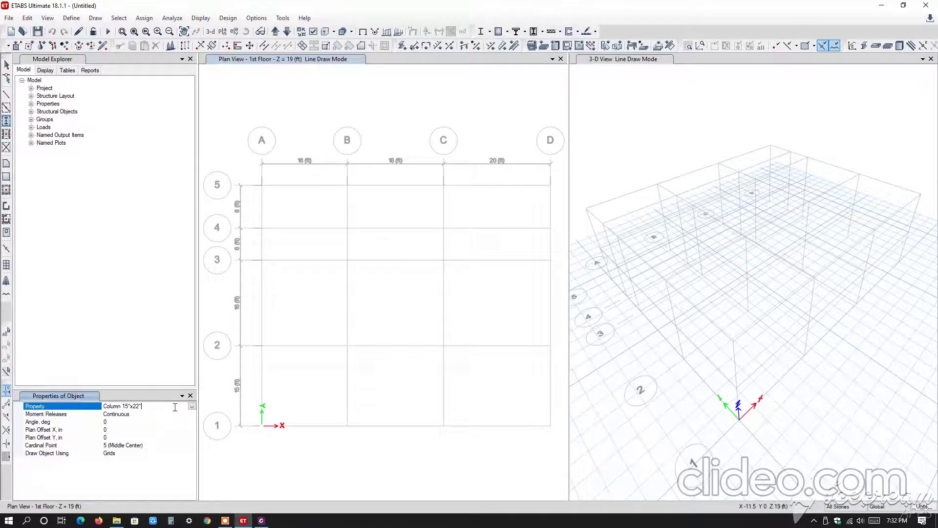
pyautogui.click(192, 406)
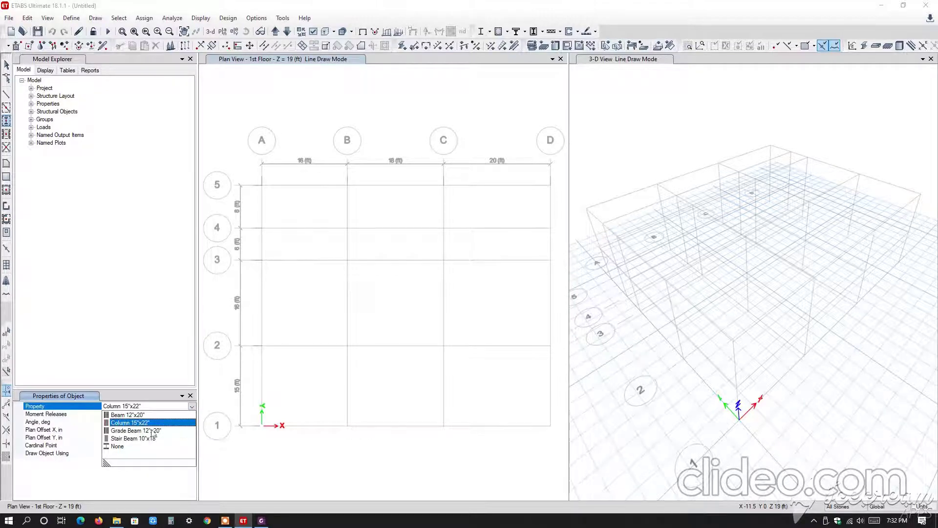
pyautogui.click(135, 423)
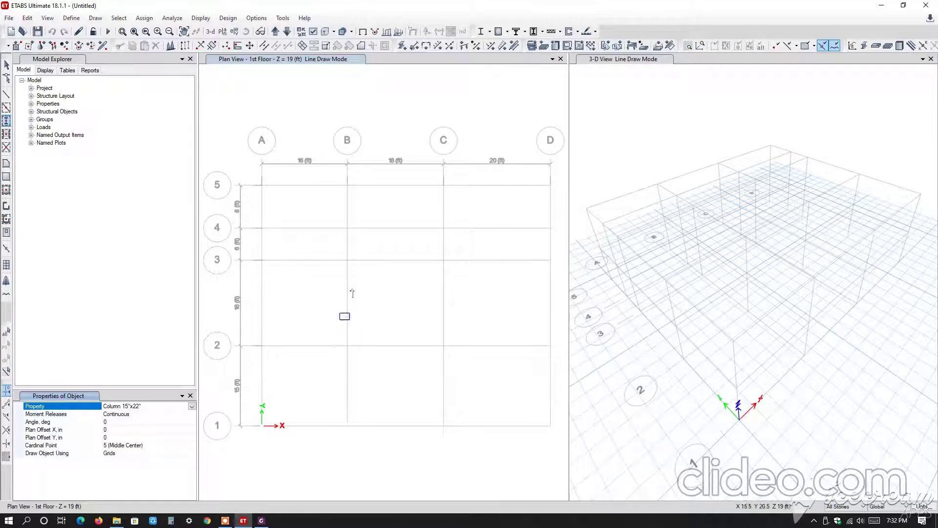
pyautogui.scroll(3, 260, 185)
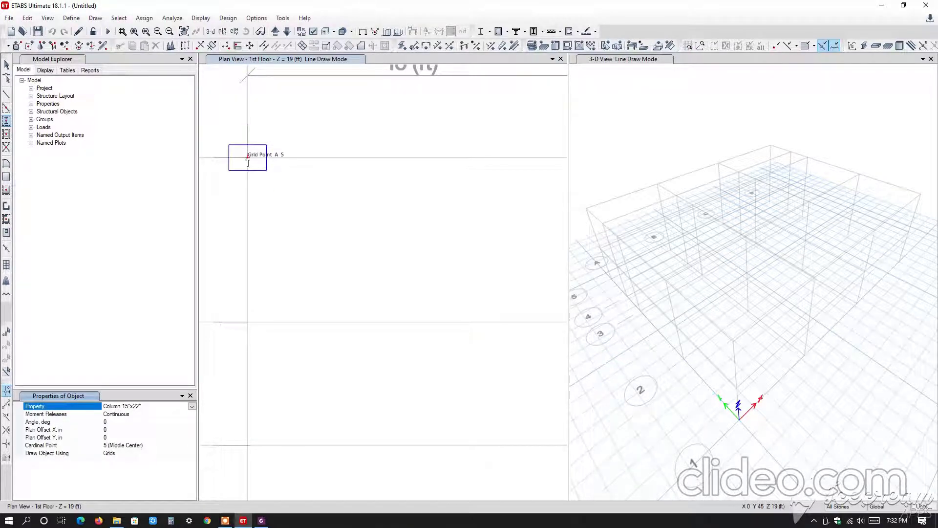
pyautogui.scroll(-3, 247, 158)
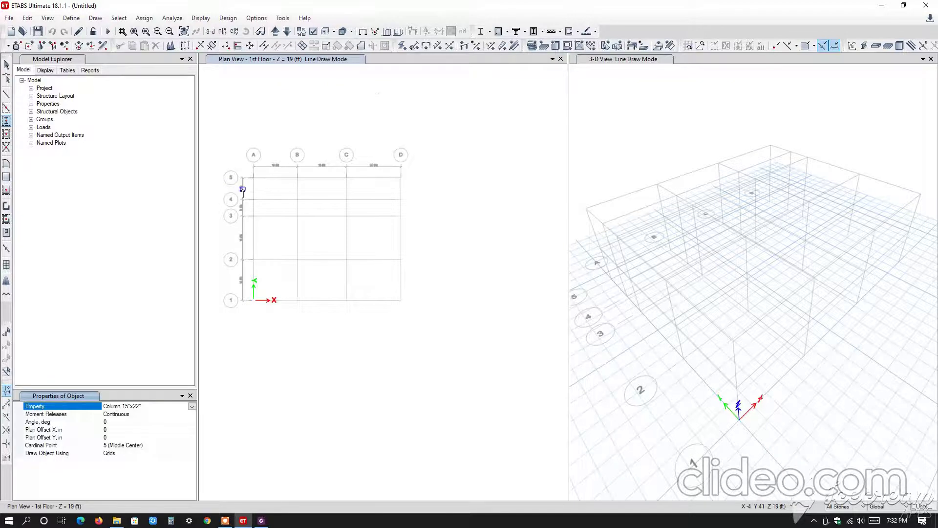
pyautogui.scroll(3, 243, 189)
pyautogui.scroll(2, 288, 157)
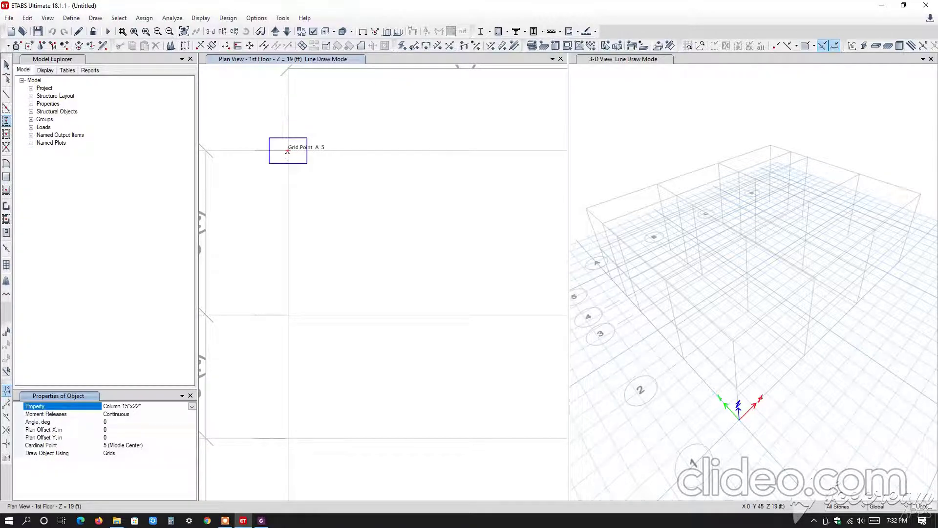
pyautogui.click(288, 155)
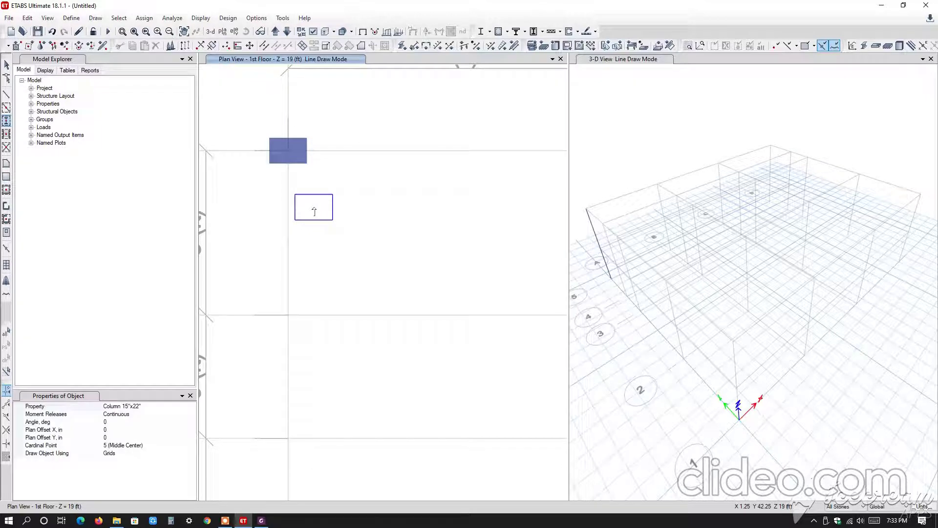
# Switch to Foxit PhantomPDF to check the position and orientation of the other columns in Column and Beam Layout.pdf.
pyautogui.scroll(-3, 345, 195)
pyautogui.moveTo(372, 199); pyautogui.dragTo(322, 191, button='middle')
pyautogui.scroll(-3, 350, 179)
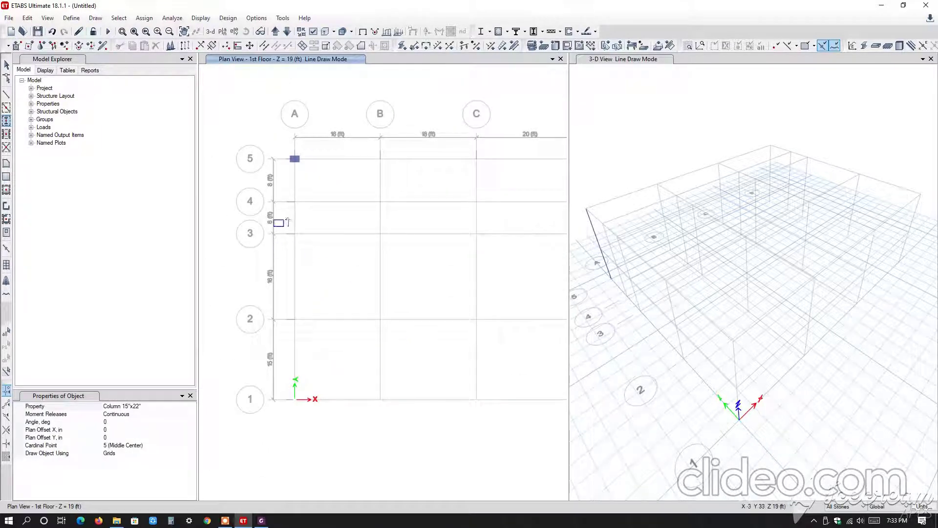
pyautogui.scroll(3, 309, 168)
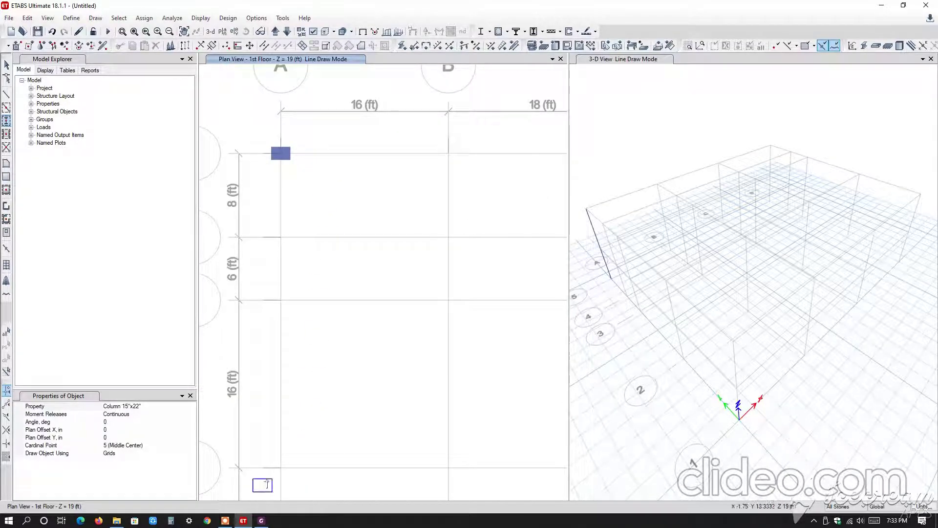
pyautogui.click(262, 521)
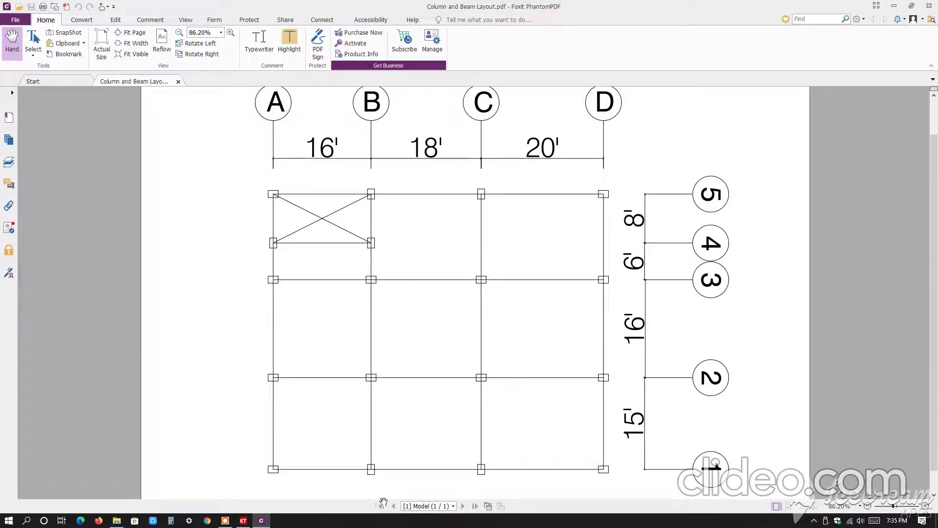
# Return to ETABS, widen the plan view, and place a Column 15"x22" at grid point D-5.
pyautogui.click(245, 521)
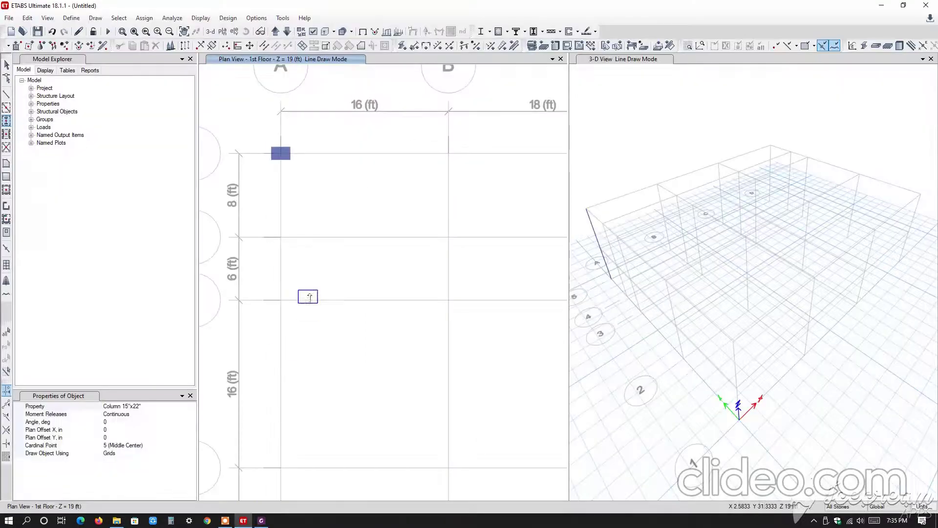
pyautogui.scroll(-5, 450, 210)
pyautogui.moveTo(450, 226); pyautogui.dragTo(412, 229, button='middle')
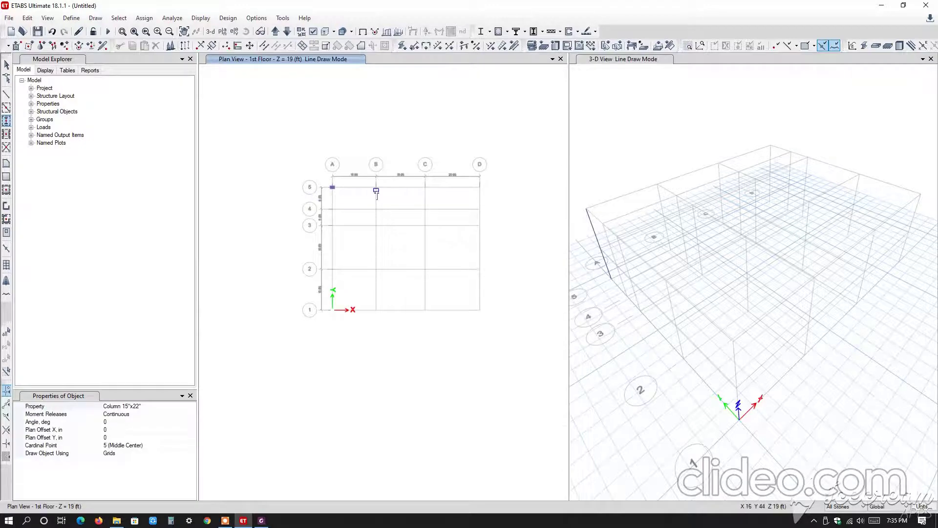
pyautogui.scroll(5, 415, 203)
pyautogui.scroll(-3, 412, 209)
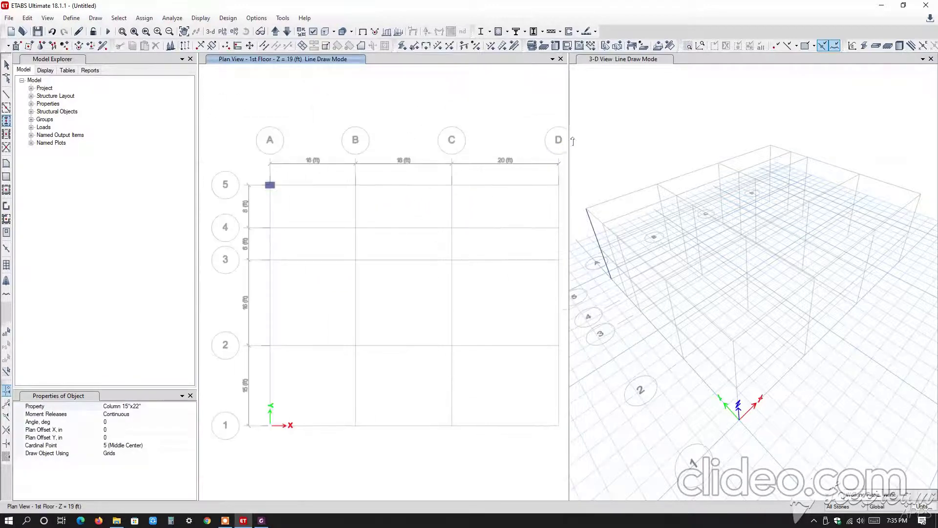
pyautogui.moveTo(569, 141); pyautogui.dragTo(641, 147)
pyautogui.moveTo(535, 190); pyautogui.dragTo(509, 188, button='middle')
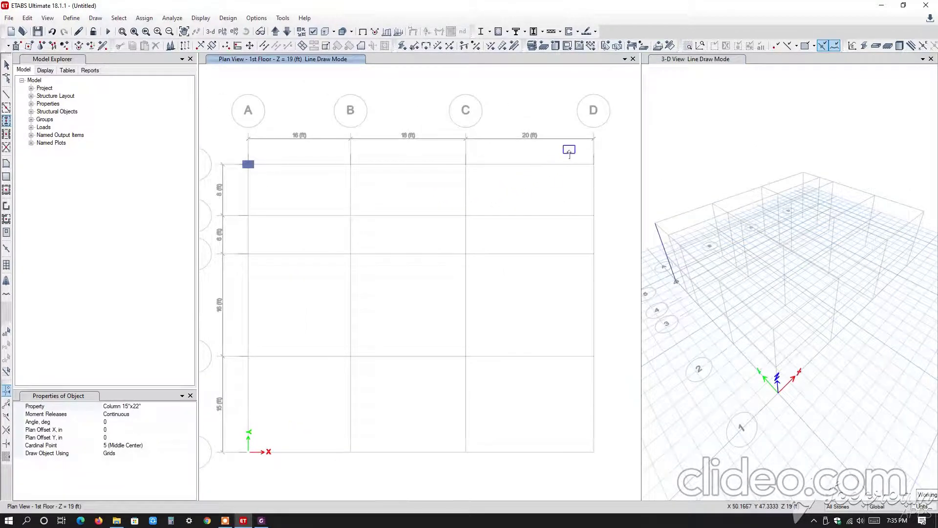
pyautogui.moveTo(571, 148); pyautogui.dragTo(605, 184)
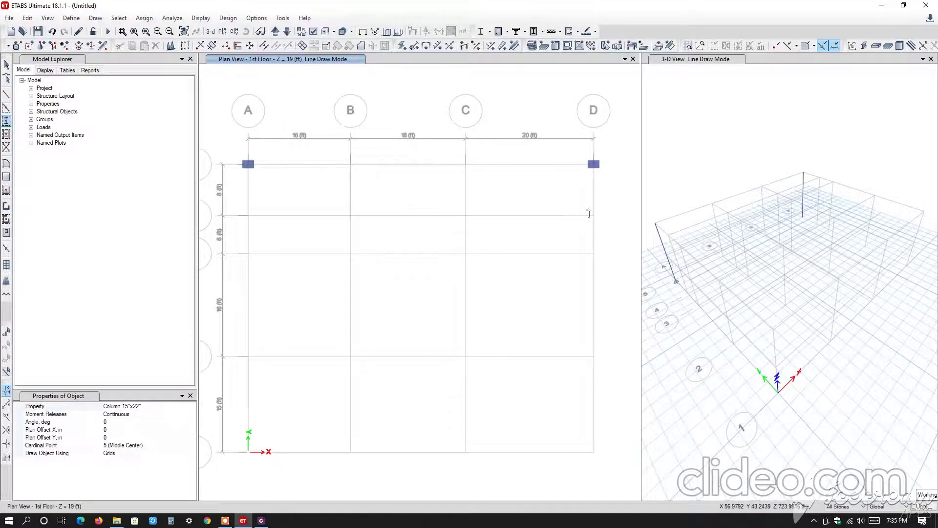
# Place Column 15"x22" at angle 0 on all intersections of grids 3 and 2, and at corners A-1 and D-1.
pyautogui.moveTo(520, 328); pyautogui.dragTo(520, 272, button='middle')
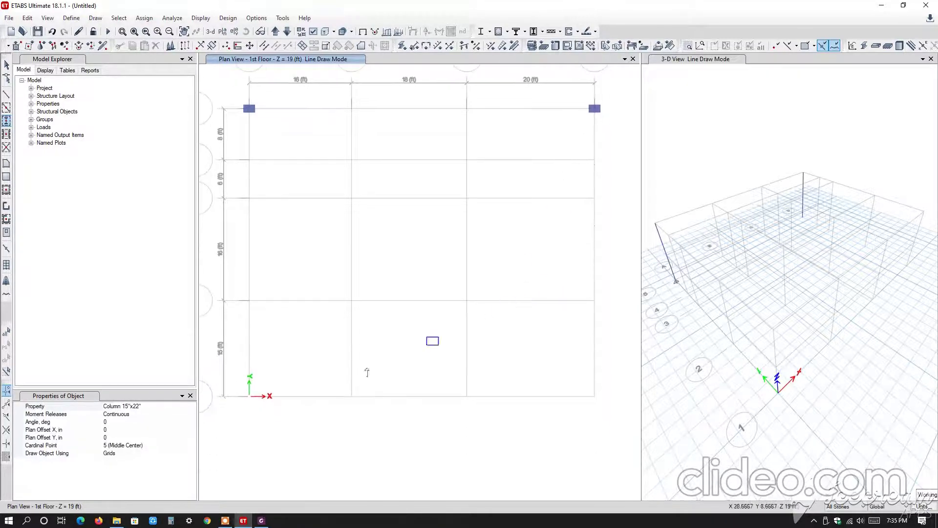
pyautogui.moveTo(240, 181); pyautogui.dragTo(607, 223)
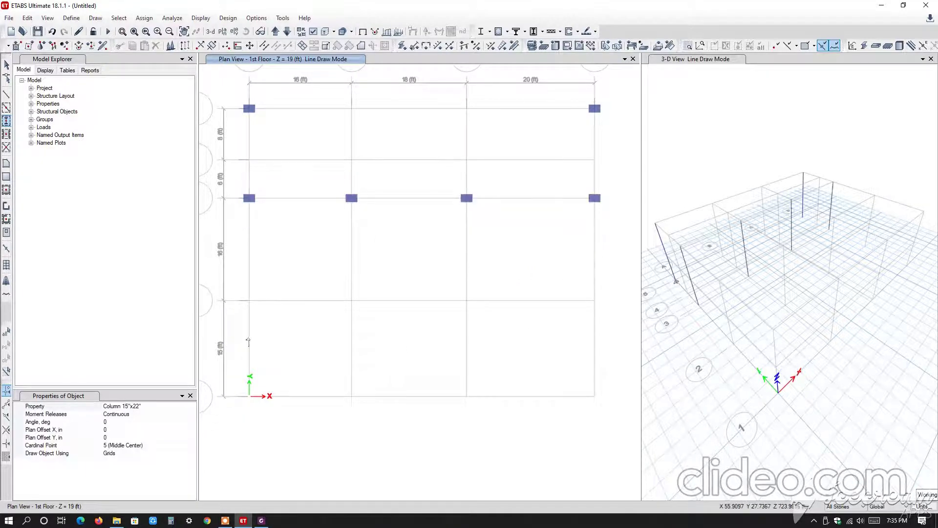
pyautogui.moveTo(230, 278); pyautogui.dragTo(608, 318)
pyautogui.moveTo(239, 378); pyautogui.dragTo(277, 418)
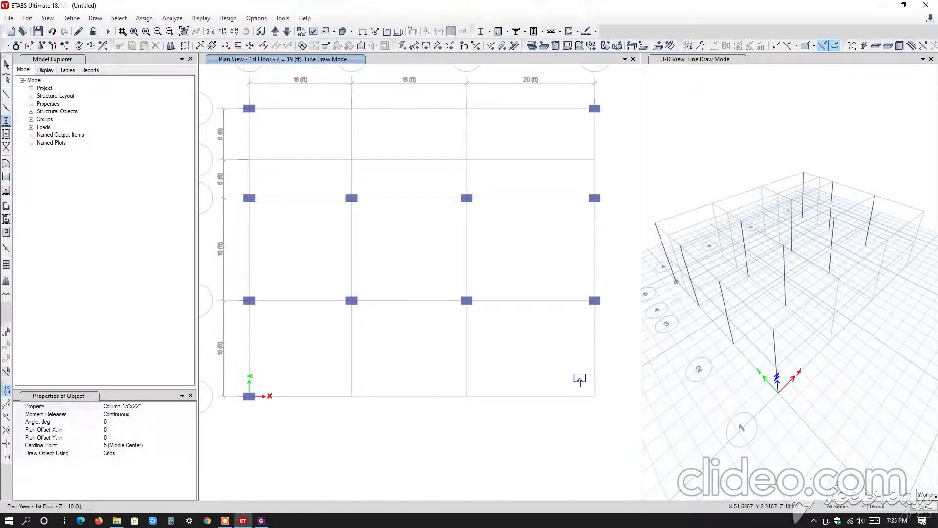
pyautogui.click(590, 397)
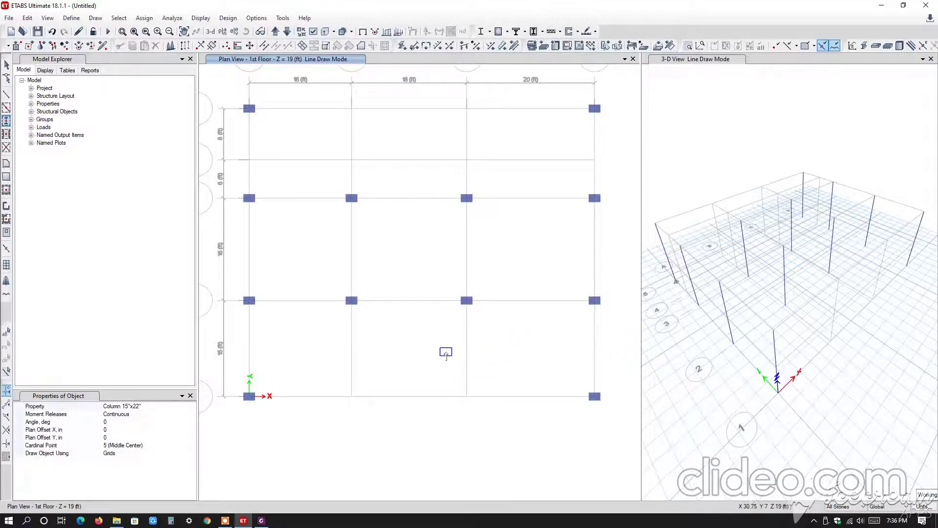
# Check the orientation of the remaining columns in Column and Beam Layout.pdf in Foxit PhantomPDF, and return to ETABS.
pyautogui.scroll(-1, 444, 353)
pyautogui.scroll(1, 404, 300)
pyautogui.scroll(-1, 401, 300)
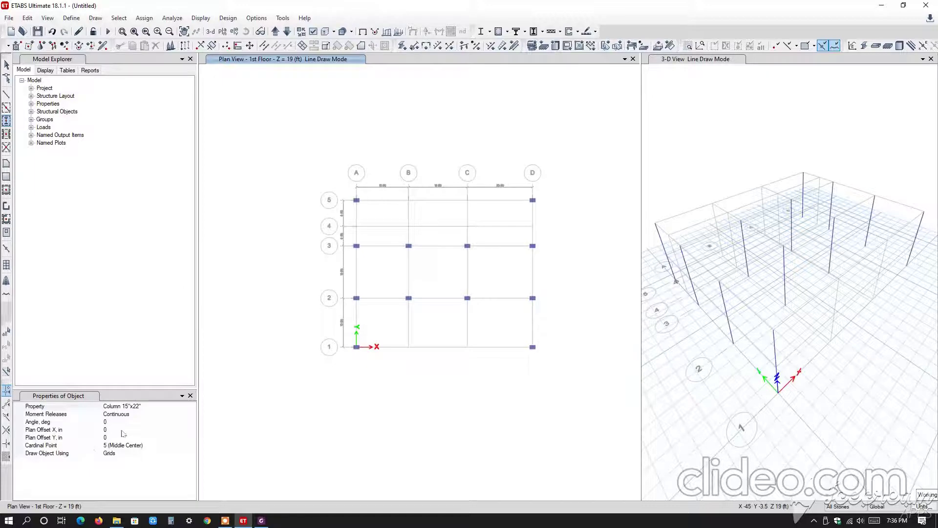
pyautogui.click(260, 522)
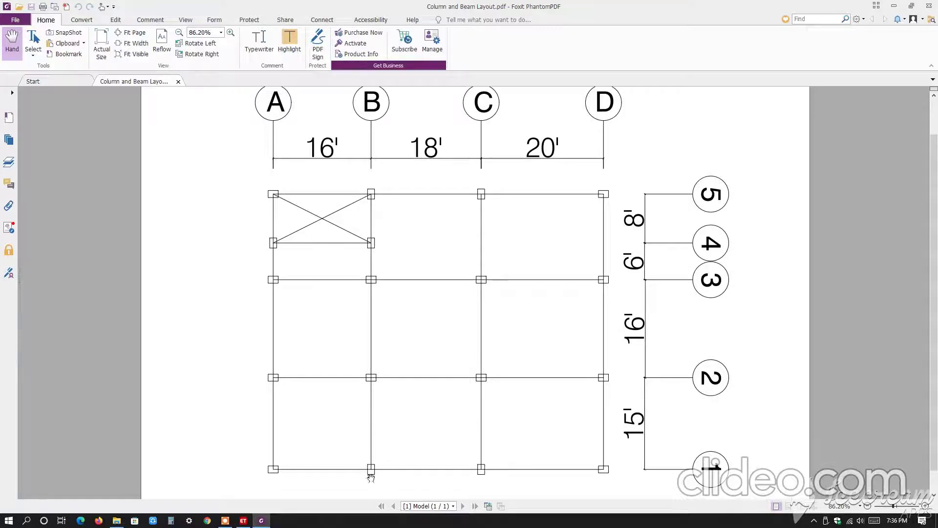
pyautogui.click(243, 520)
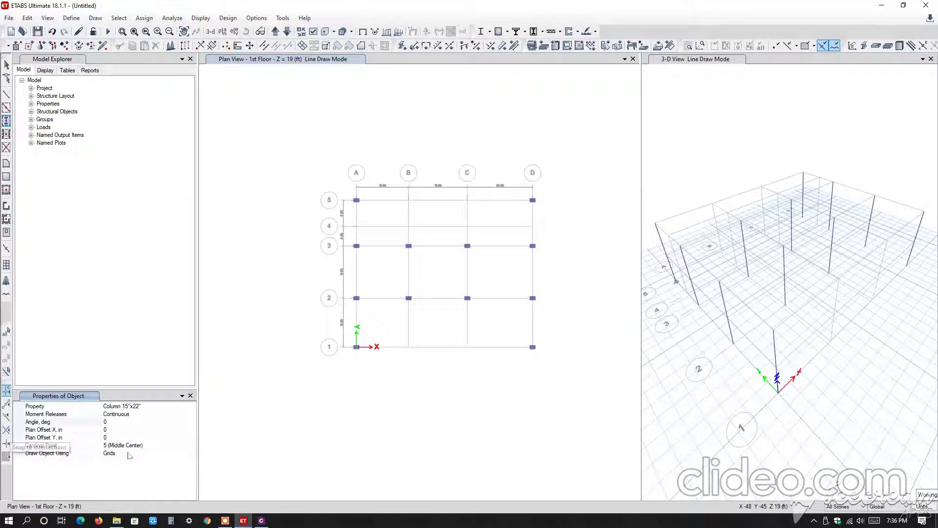
# Set the column angle to 90 degrees and place rotated Column 15"x22" at grid points B-5 and C-5.
pyautogui.click(108, 422)
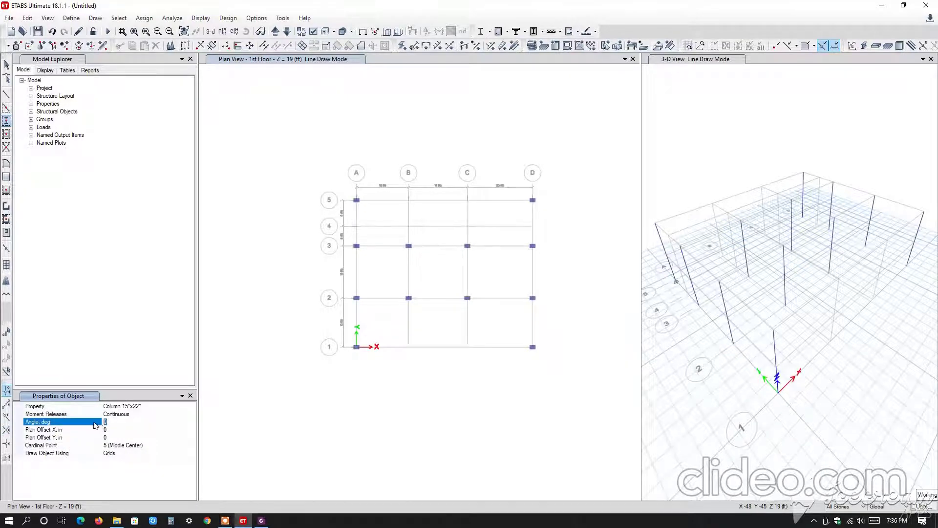
pyautogui.write('9')
pyautogui.click(303, 270)
pyautogui.scroll(2, 390, 210)
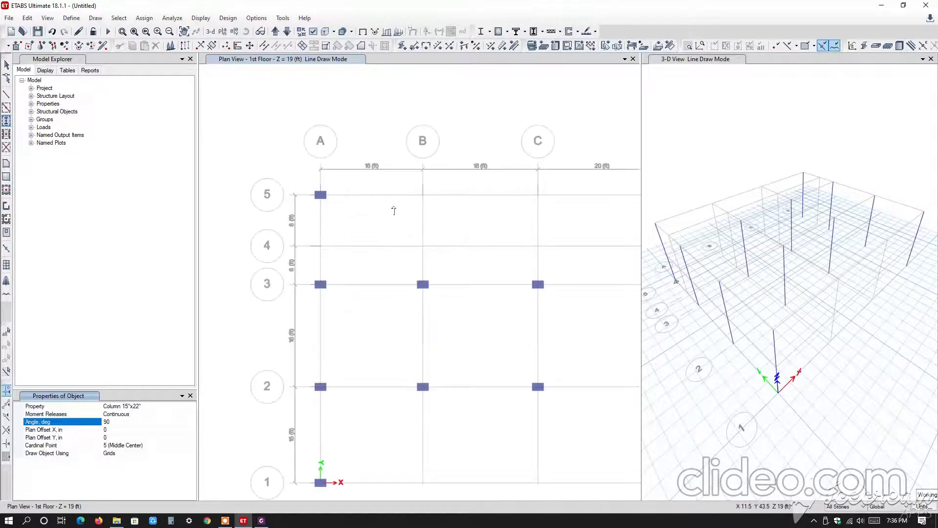
pyautogui.moveTo(415, 190); pyautogui.dragTo(448, 223)
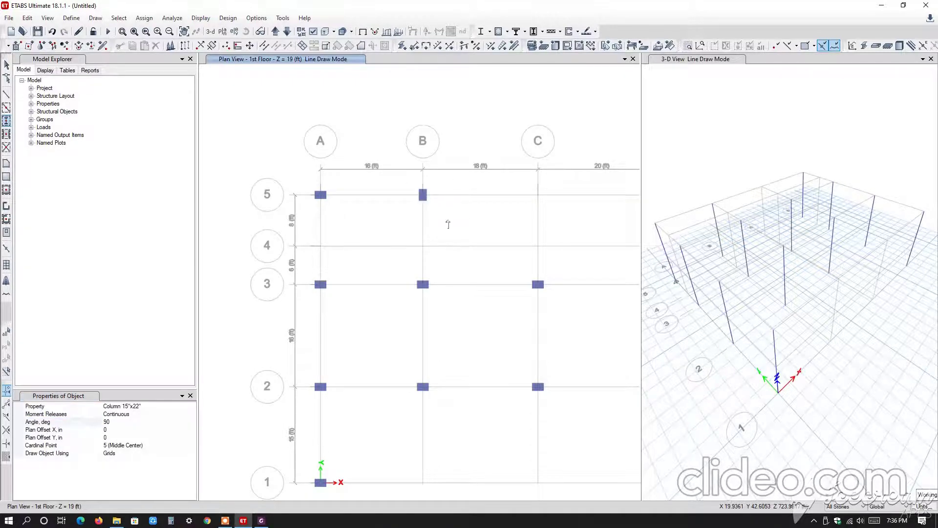
pyautogui.scroll(-2, 428, 201)
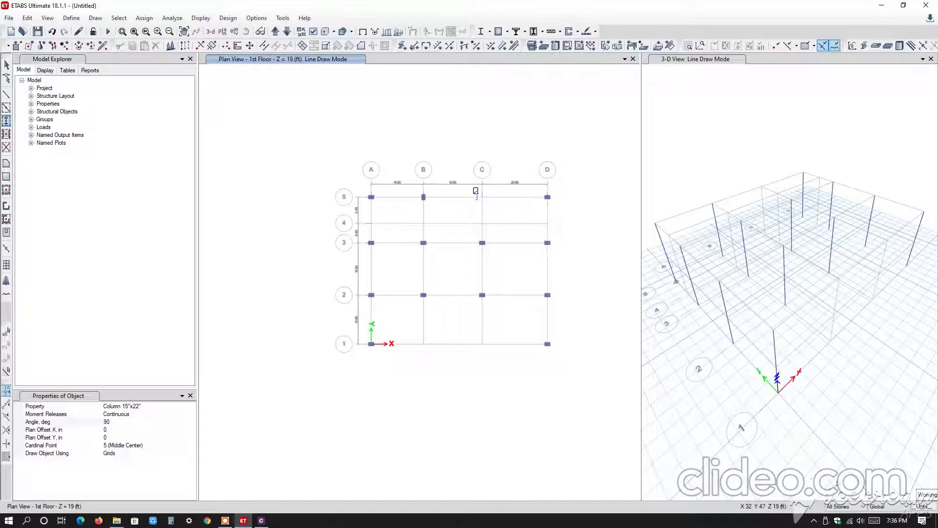
pyautogui.moveTo(475, 190); pyautogui.dragTo(496, 211)
# Place rotated Column 15"x22" at grid points A-4, B-4, B-1 and C-1.
pyautogui.scroll(2, 362, 225)
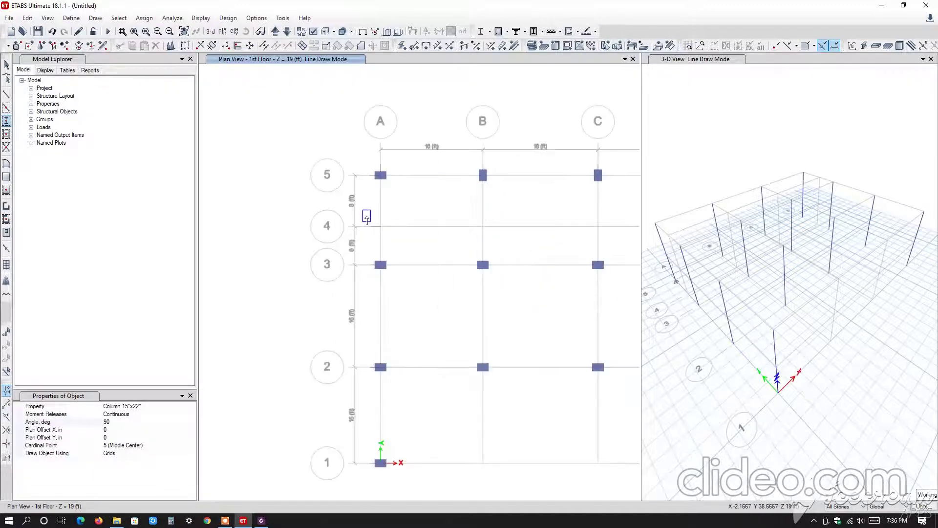
pyautogui.moveTo(361, 209); pyautogui.dragTo(508, 254)
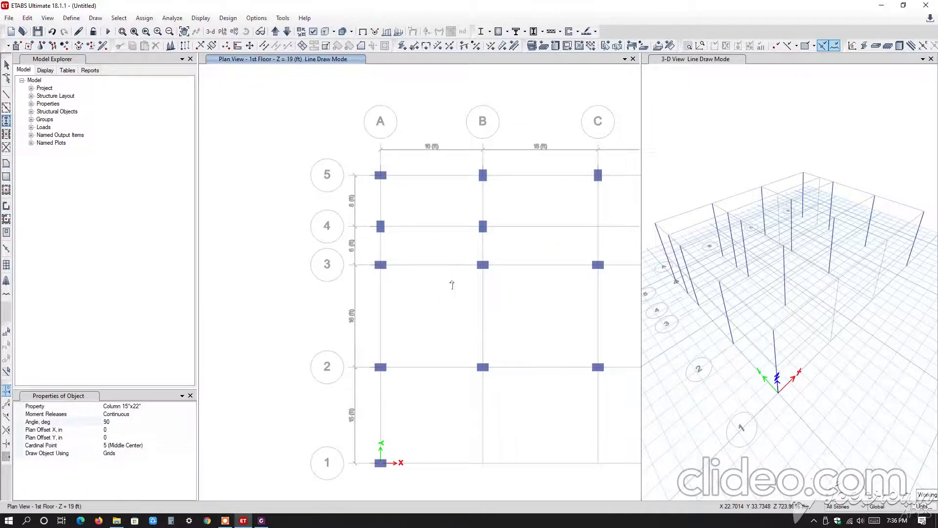
pyautogui.scroll(-2, 452, 293)
pyautogui.moveTo(406, 284); pyautogui.dragTo(513, 334)
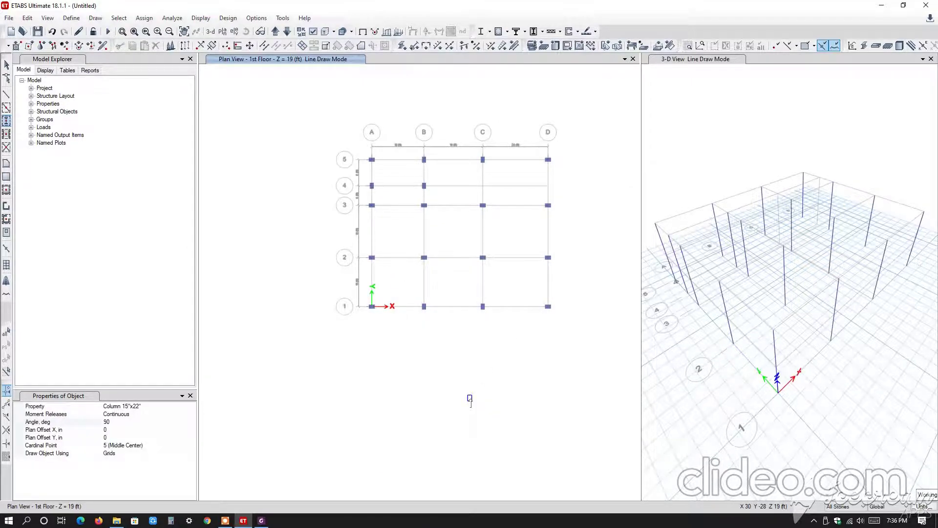
pyautogui.scroll(4, 473, 277)
pyautogui.moveTo(457, 226); pyautogui.dragTo(463, 300, button='middle')
pyautogui.scroll(-3, 498, 317)
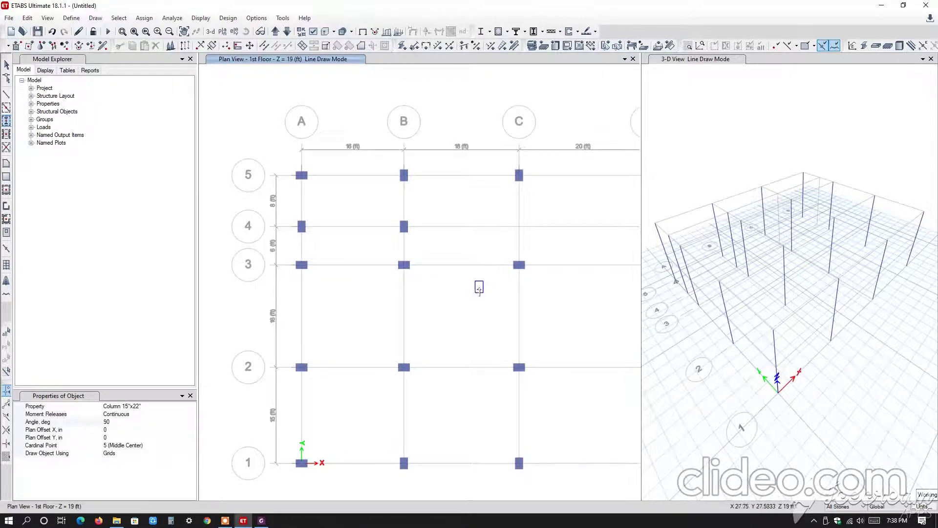
pyautogui.scroll(-3, 436, 275)
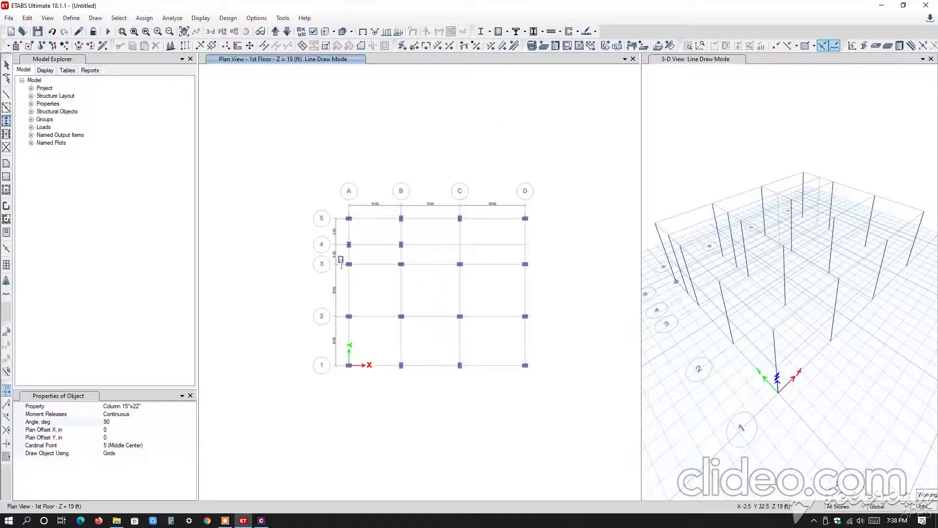
pyautogui.scroll(3, 397, 264)
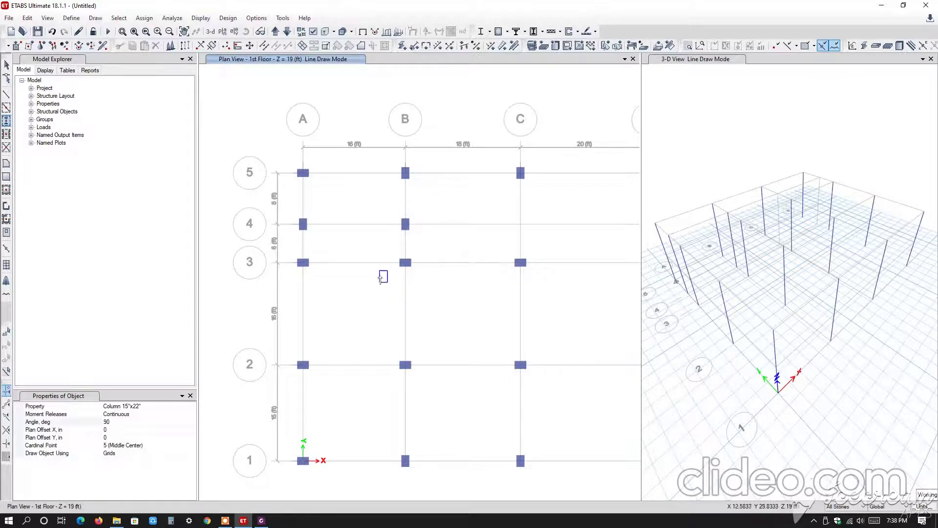
pyautogui.scroll(-2, 327, 318)
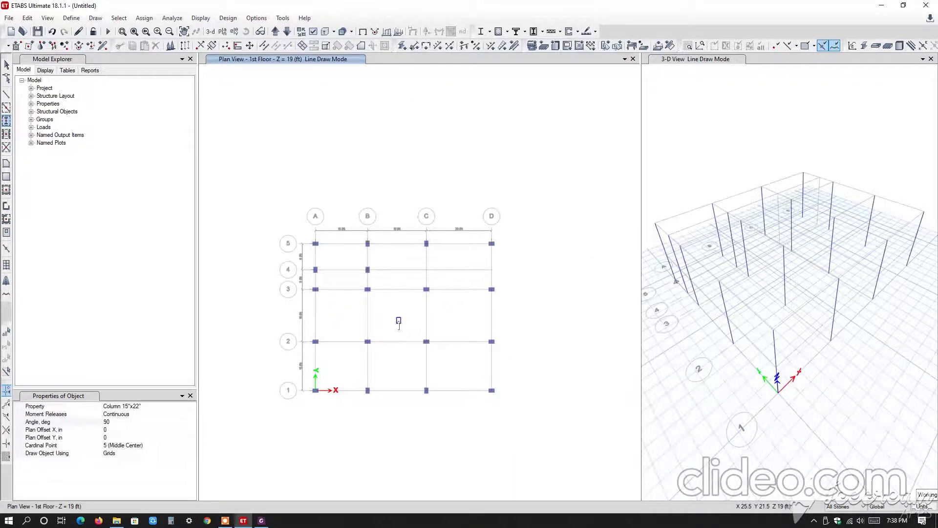
# Exit column drawing, consult the beam arrangement in Column and Beam Layout.pdf, and return to ETABS.
pyautogui.press('Escape')
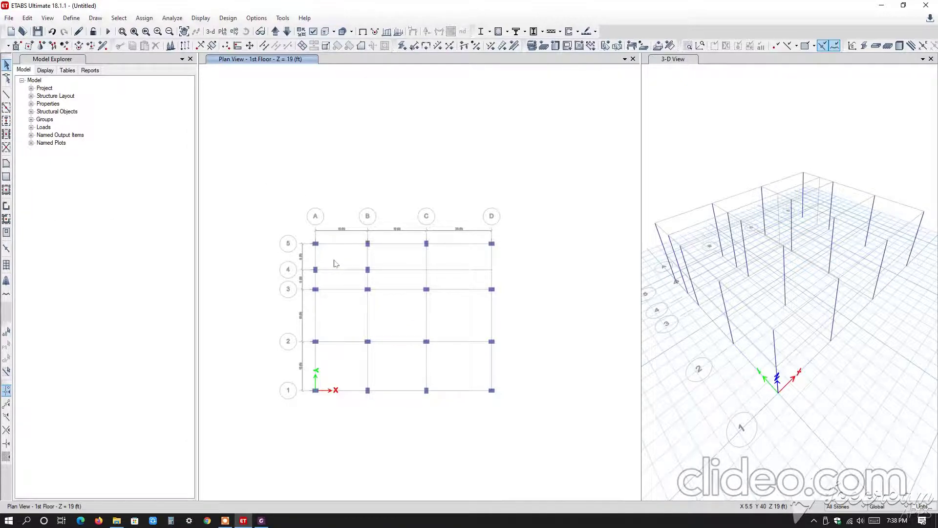
pyautogui.click(263, 520)
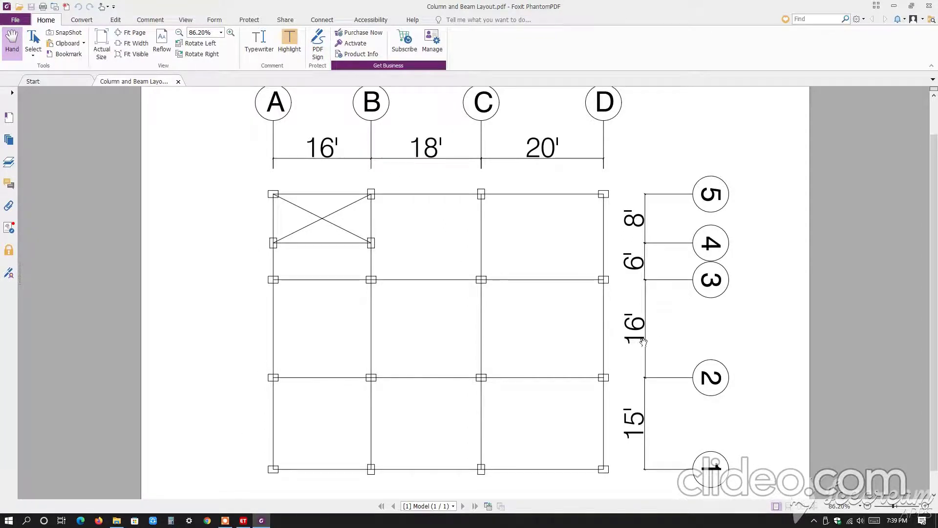
pyautogui.click(244, 520)
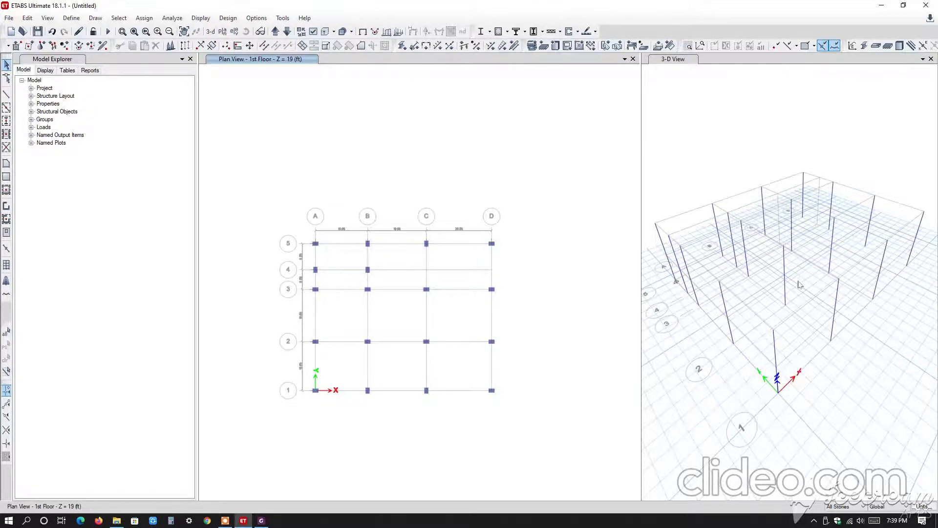
# Limit drawing to One Story, set the plan view to 1st Floor, and enlarge the plan view area.
pyautogui.click(847, 510)
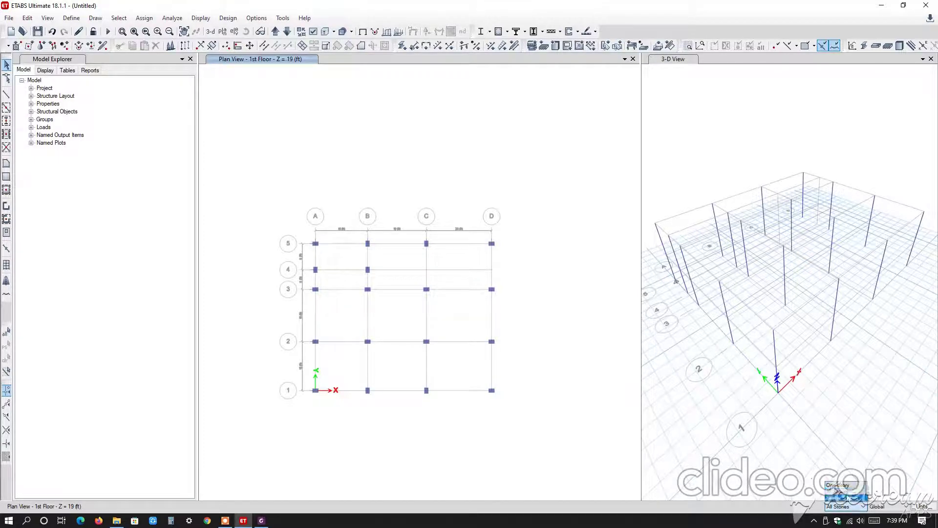
pyautogui.click(847, 488)
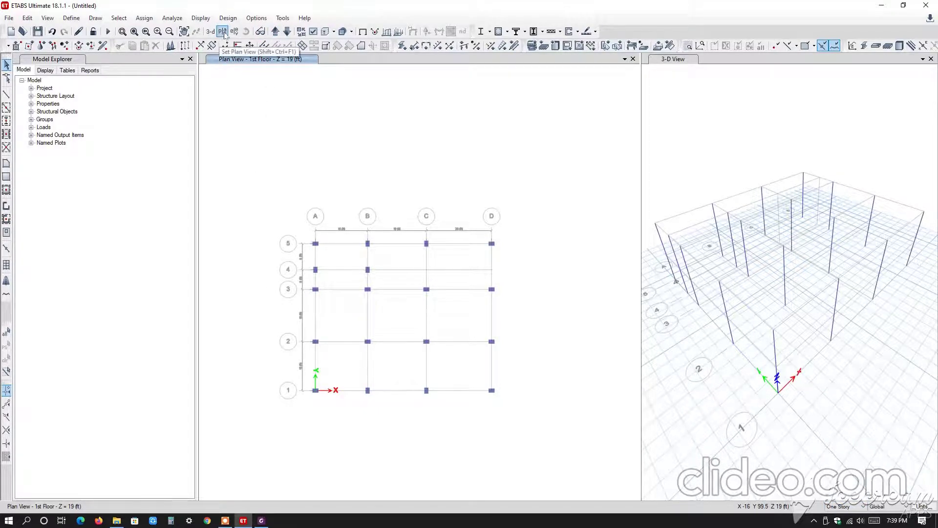
pyautogui.click(223, 32)
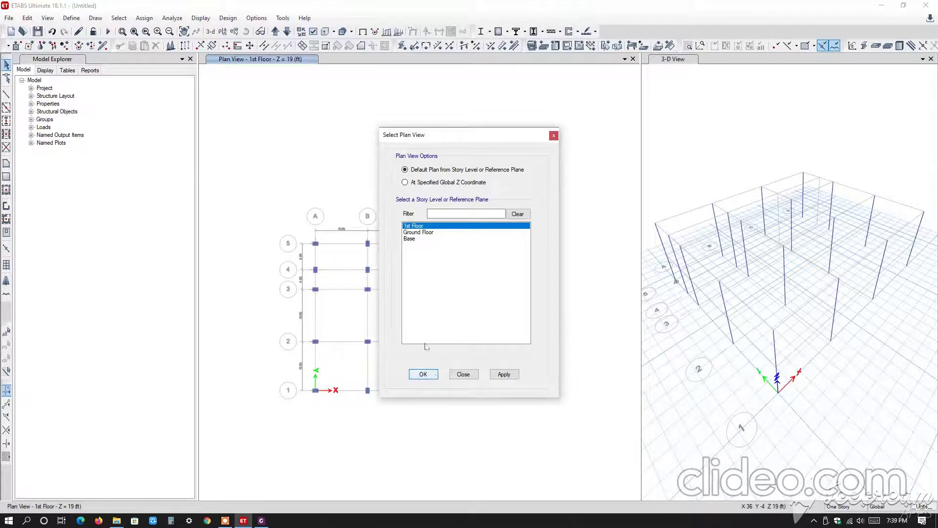
pyautogui.click(432, 373)
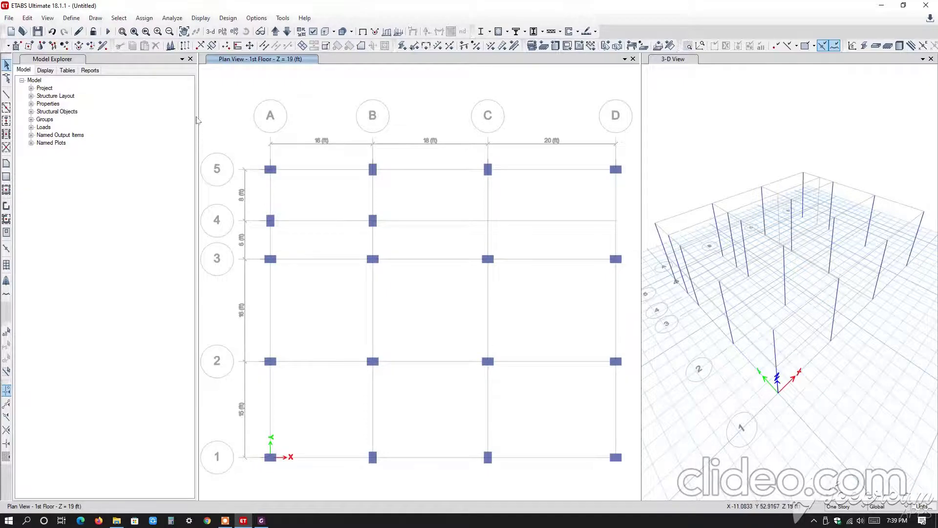
pyautogui.moveTo(197, 123); pyautogui.dragTo(143, 123)
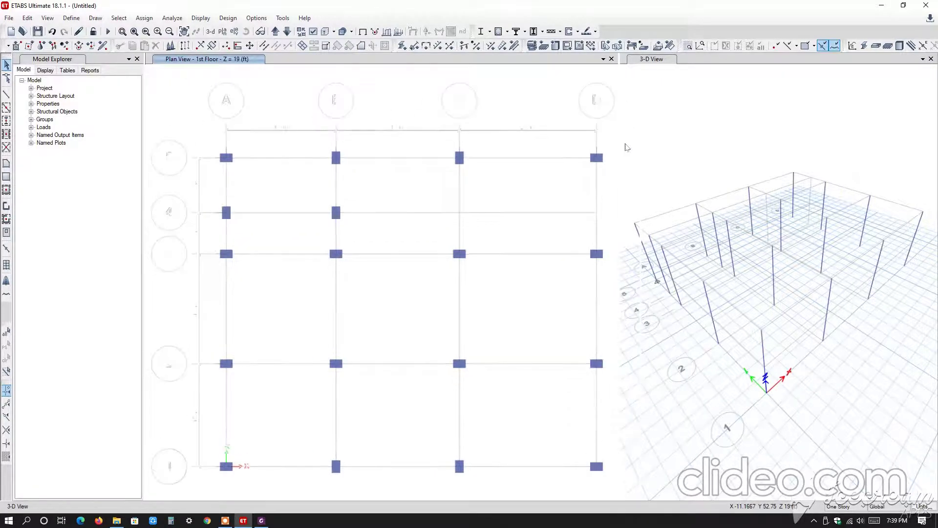
pyautogui.click(624, 147)
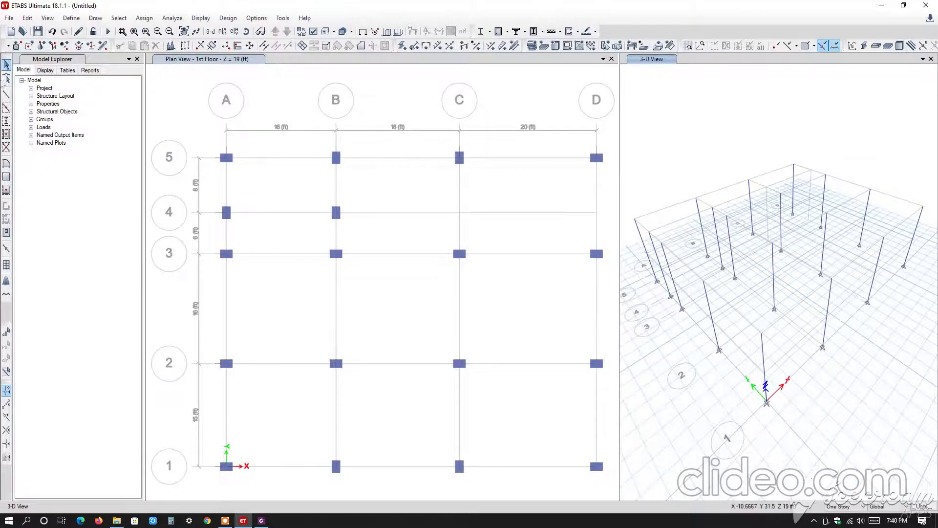
# Quick-draw Beam 12"x20" members on the 1st Floor along grid 5 from A to C and along grid 3 from A to D.
pyautogui.click(6, 108)
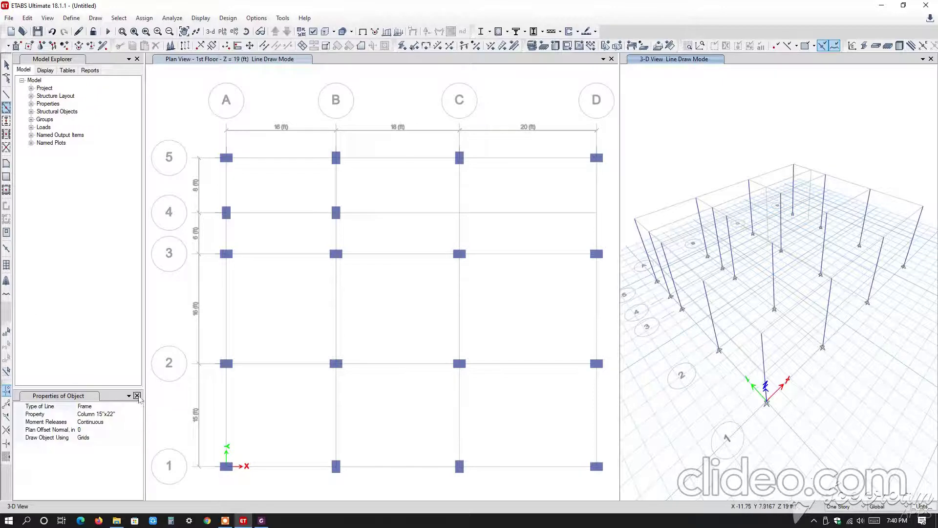
pyautogui.click(137, 396)
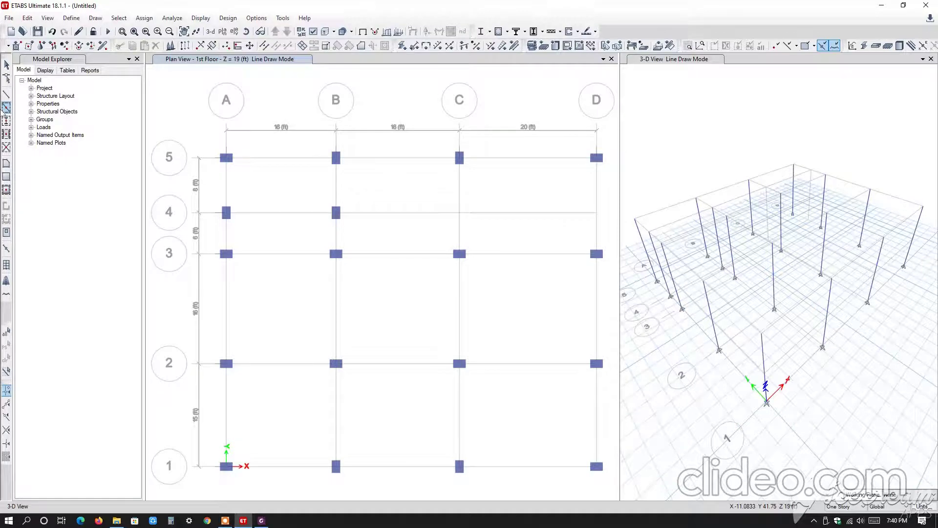
pyautogui.click(6, 108)
pyautogui.click(6, 108)
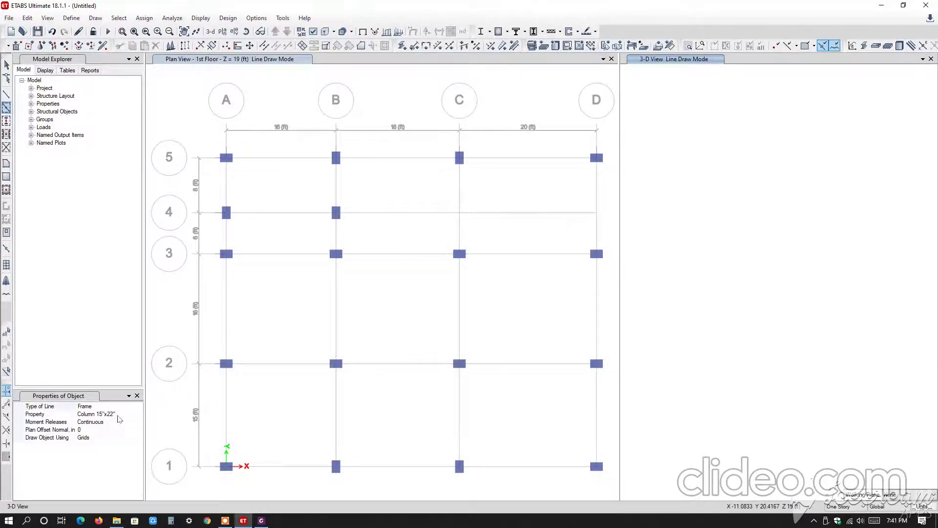
pyautogui.click(117, 415)
pyautogui.click(139, 414)
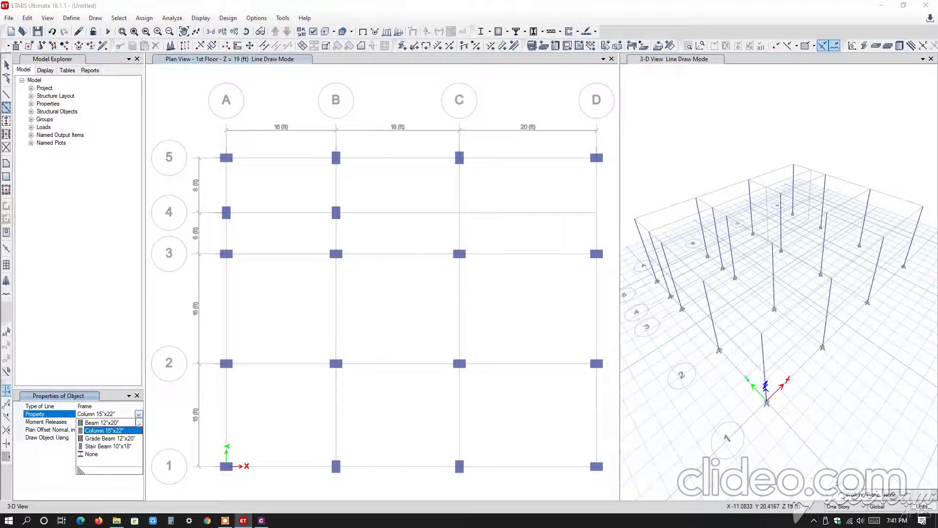
pyautogui.click(117, 423)
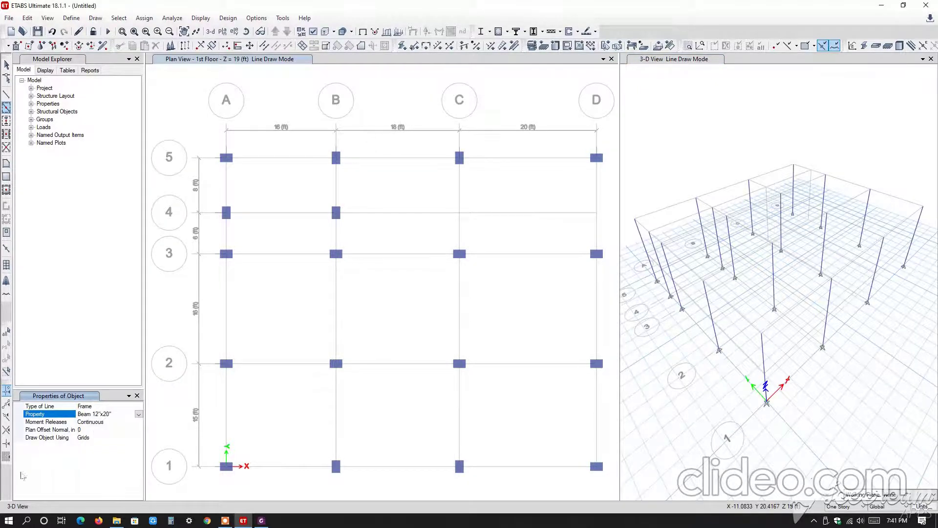
pyautogui.click(284, 252)
pyautogui.click(276, 155)
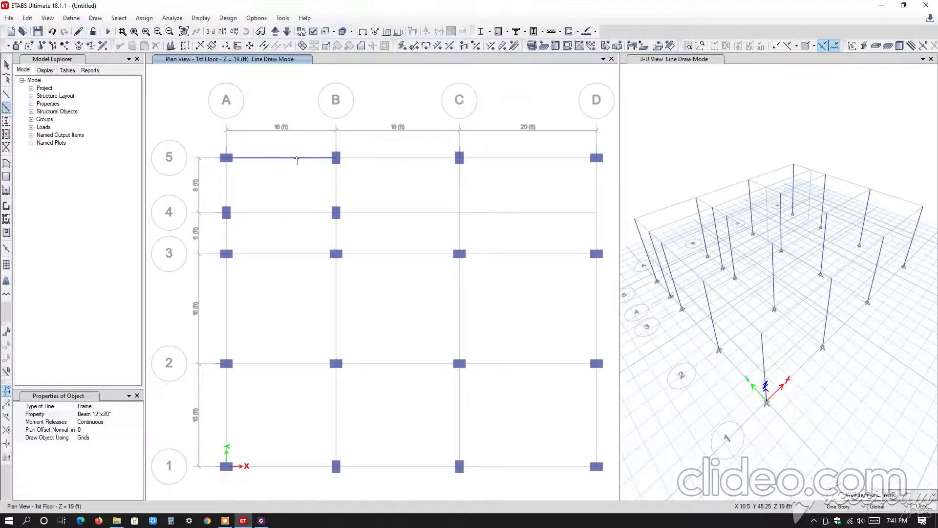
pyautogui.click(293, 159)
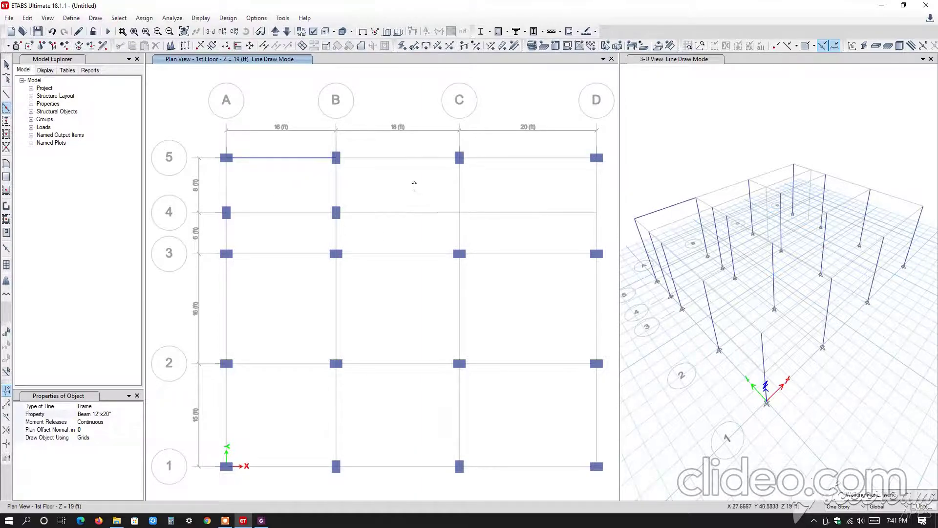
pyautogui.click(409, 158)
pyautogui.moveTo(215, 238); pyautogui.dragTo(614, 267)
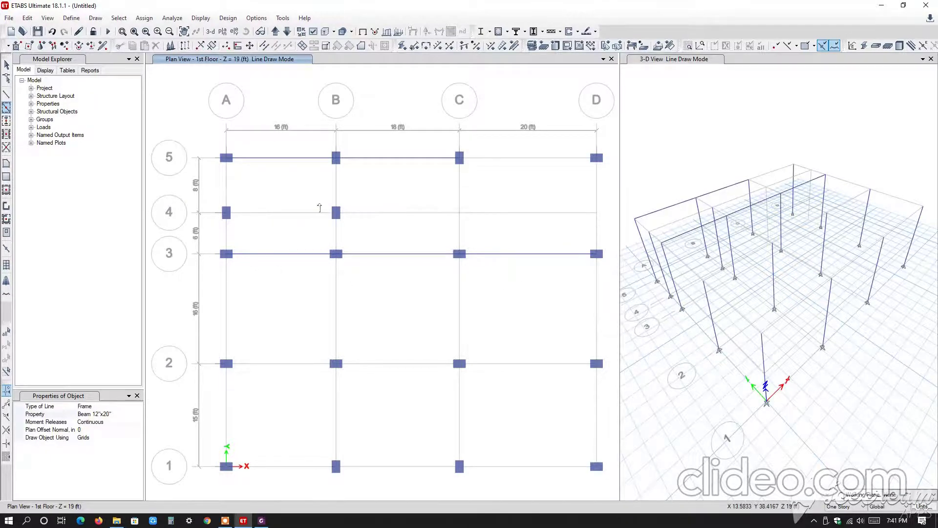
# Draw Beam 12"x20" along grid B from 5 to 1 and along grids 2 and 1 from A to D.
pyautogui.click(225, 184)
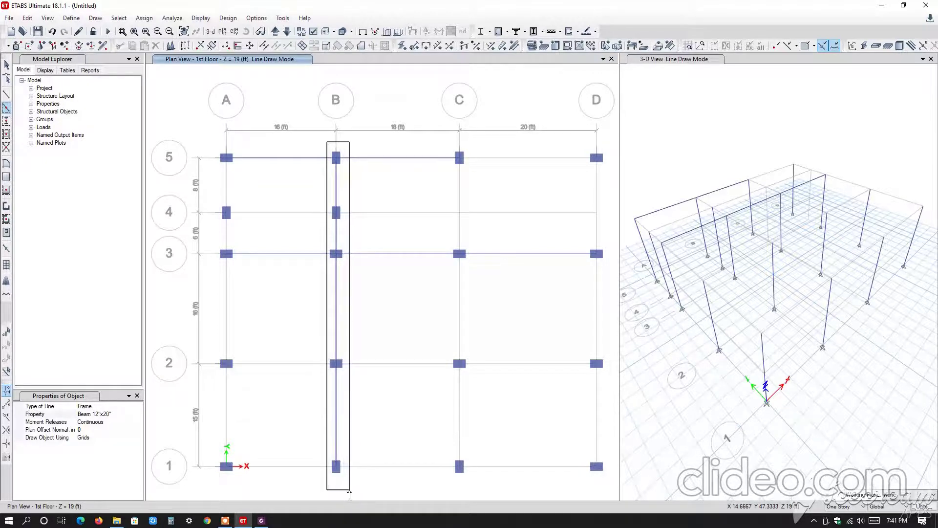
pyautogui.click(336, 186)
pyautogui.moveTo(289, 389); pyautogui.dragTo(245, 339, button='middle')
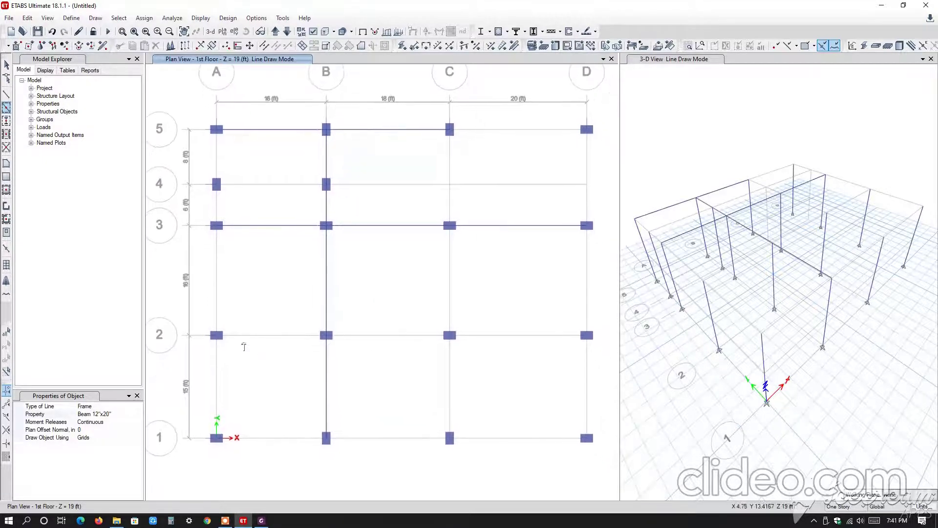
pyautogui.moveTo(203, 310); pyautogui.dragTo(598, 363)
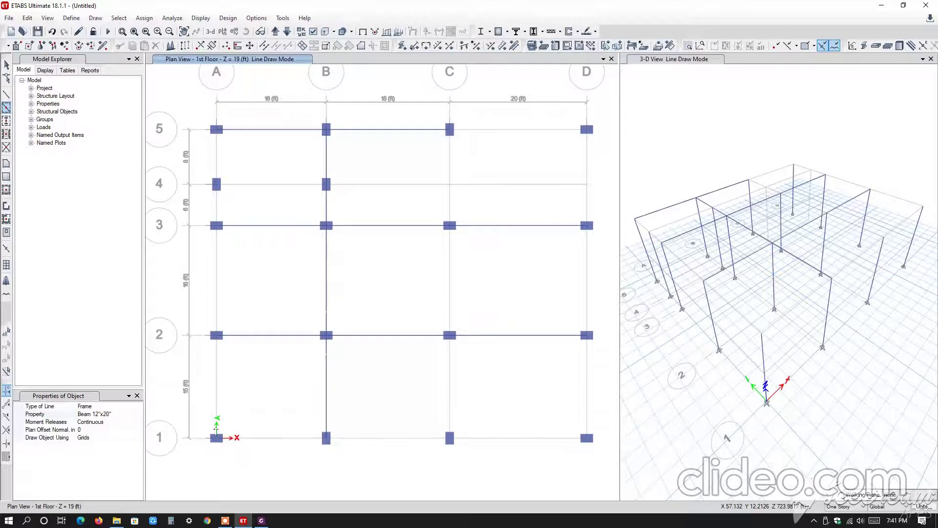
pyautogui.moveTo(198, 415)
pyautogui.mouseDown()
pyautogui.moveTo(621, 456)
pyautogui.moveTo(603, 456)
pyautogui.mouseUp()
# Draw Beam 12"x20" along grid A from 4 to 1 and along grids C and D from 3 to 1.
pyautogui.moveTo(200, 172)
pyautogui.mouseDown()
pyautogui.moveTo(224, 308)
pyautogui.moveTo(235, 476)
pyautogui.mouseUp()
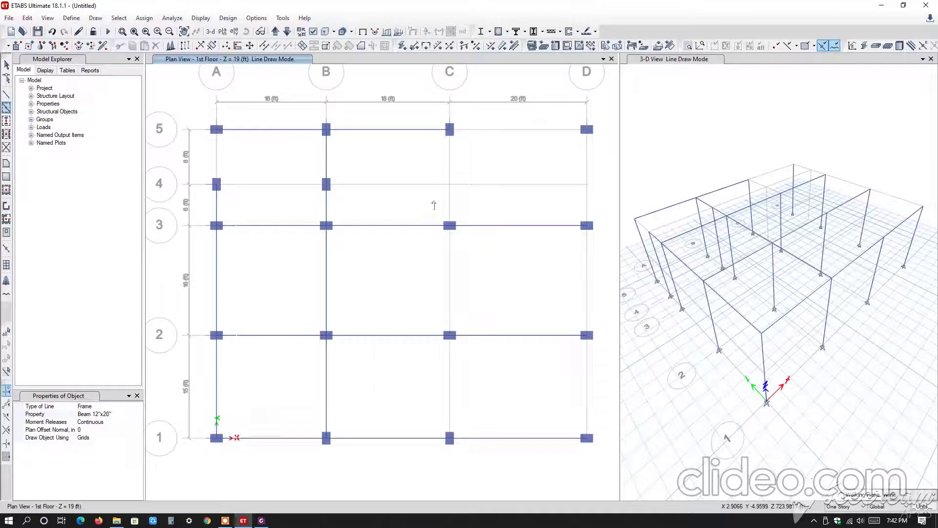
pyautogui.moveTo(442, 207); pyautogui.dragTo(478, 470)
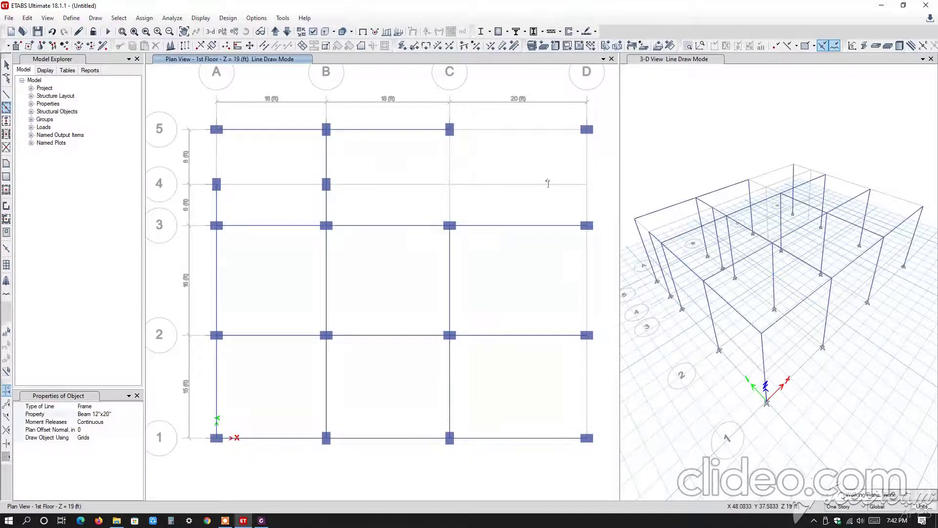
pyautogui.click(586, 161)
pyautogui.moveTo(570, 205); pyautogui.dragTo(606, 476)
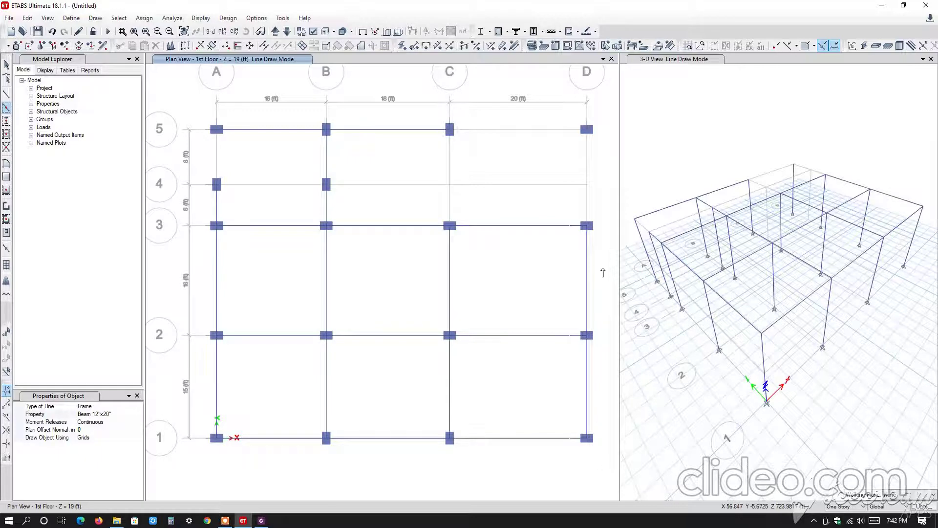
# Add Beam 12"x20" on grid 5 between C and D and on grid 4 between A and B.
pyautogui.click(502, 131)
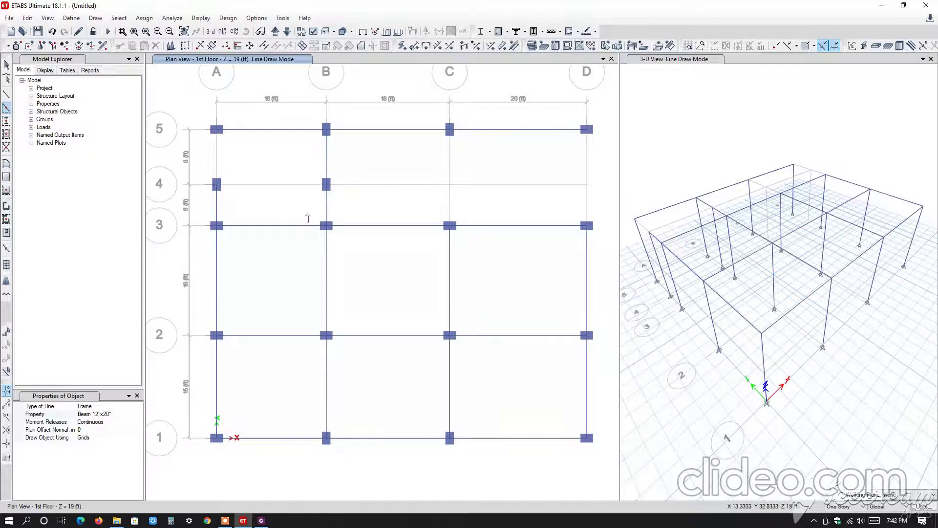
pyautogui.click(266, 190)
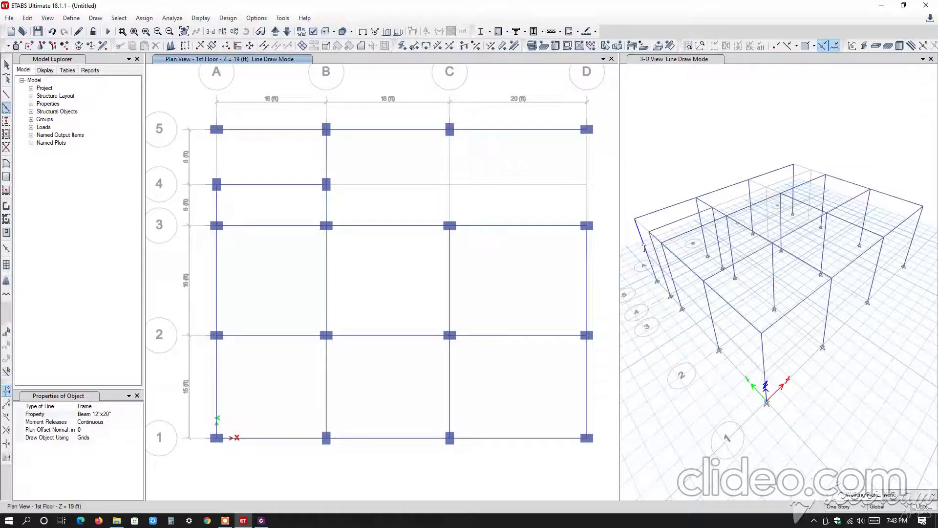
pyautogui.click(137, 397)
# Draw a straight Beam 12"x20" point to point from grid point C-5 to C-3 and end the line.
pyautogui.click(6, 93)
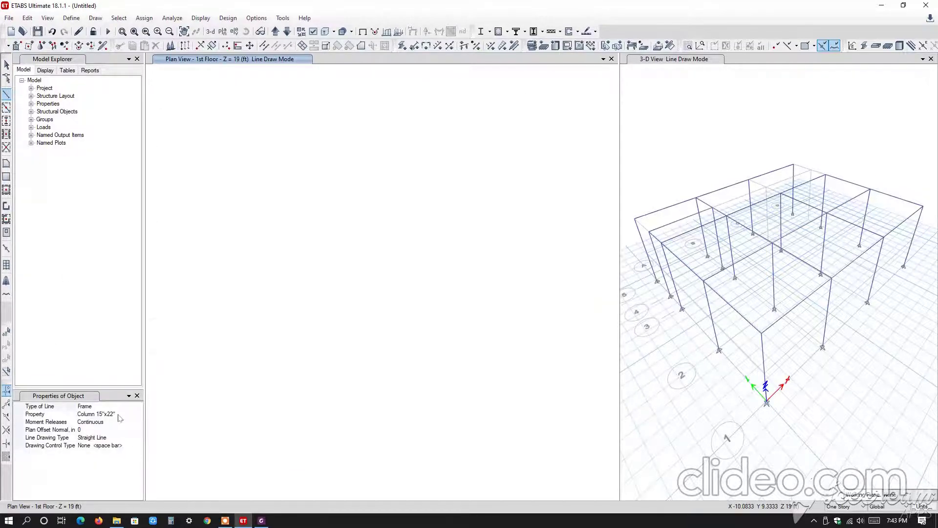
pyautogui.click(136, 414)
pyautogui.click(139, 413)
pyautogui.click(118, 426)
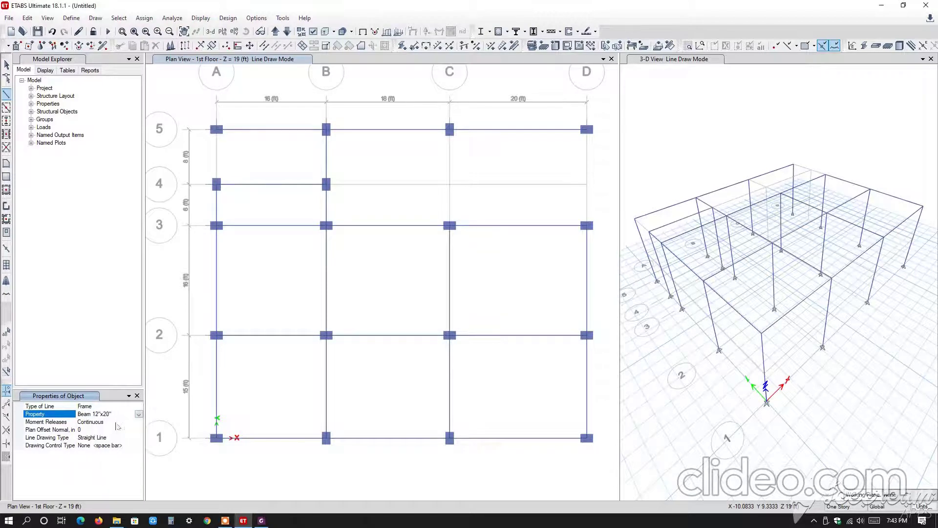
pyautogui.scroll(3, 448, 130)
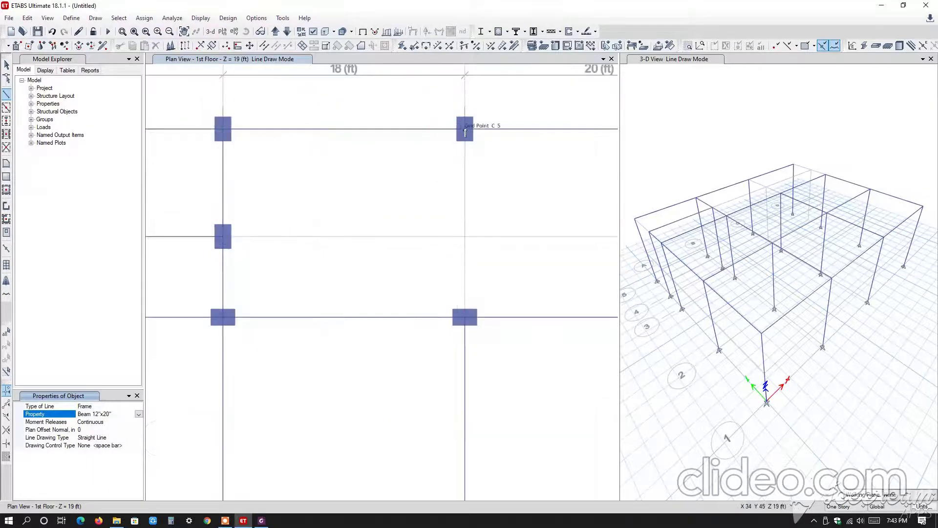
pyautogui.scroll(2, 465, 131)
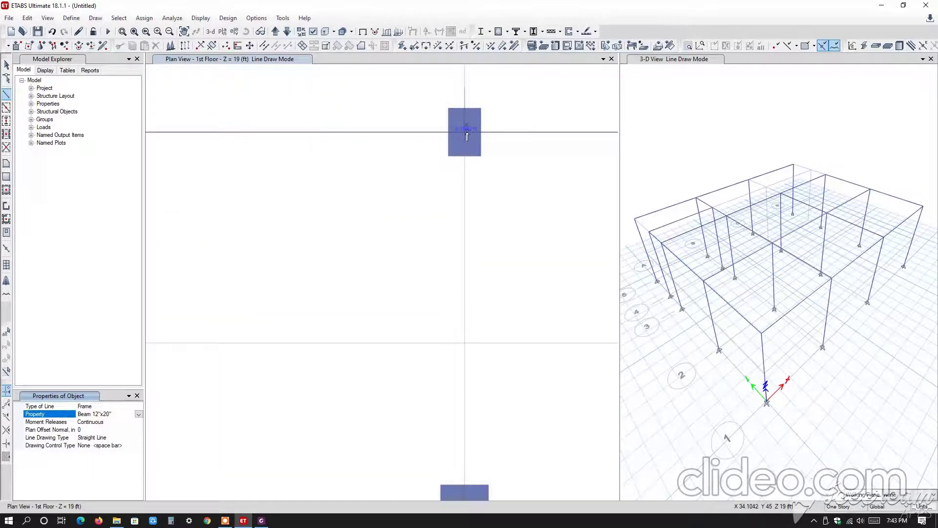
pyautogui.click(456, 151)
pyautogui.moveTo(494, 347); pyautogui.dragTo(461, 212, button='middle')
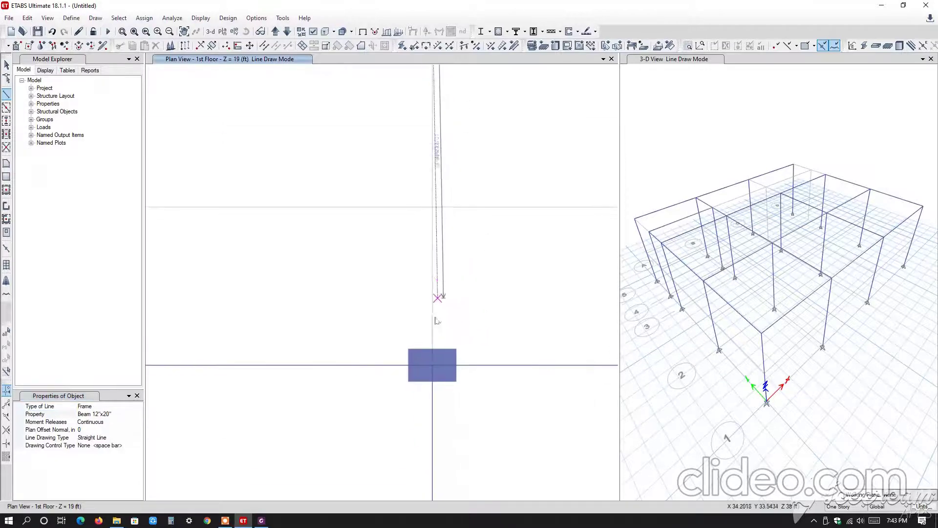
pyautogui.click(432, 367)
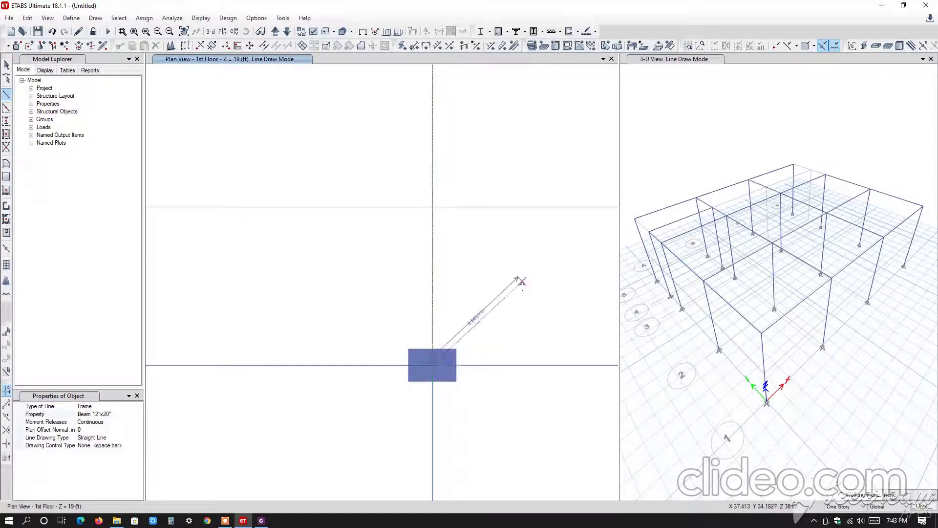
pyautogui.scroll(-2, 522, 288)
pyautogui.scroll(-2, 522, 288)
pyautogui.moveTo(513, 289); pyautogui.dragTo(404, 298, button='middle')
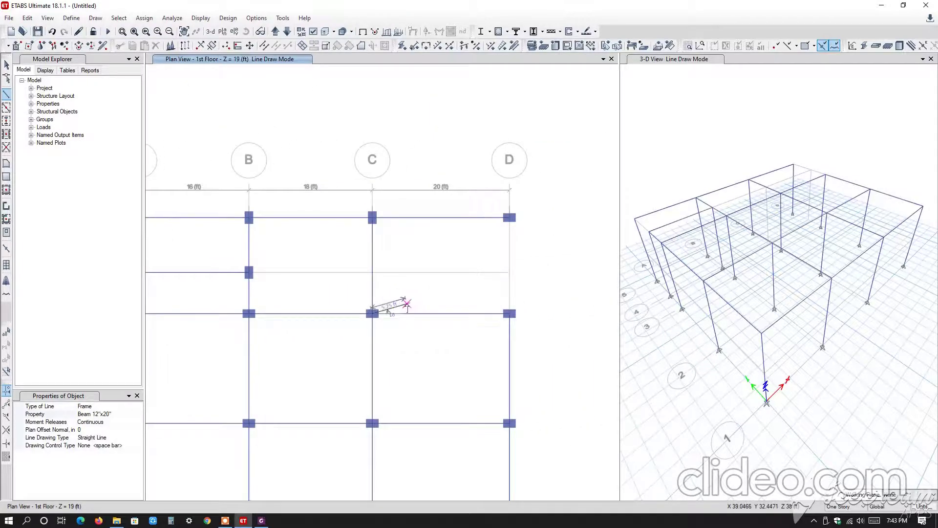
pyautogui.rightClick(410, 292)
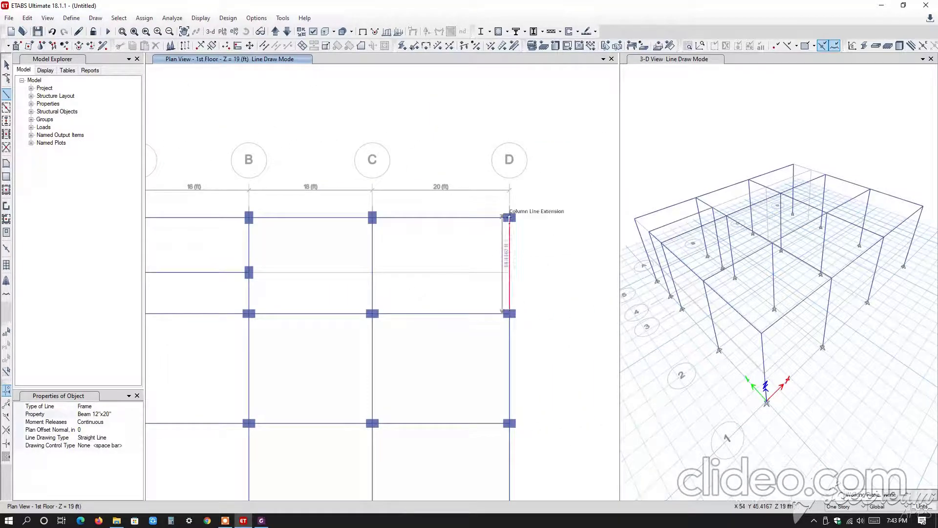
# Draw a straight Beam 12"x20" between grid points D-3 and D-5 and exit line drawing.
pyautogui.click(509, 218)
pyautogui.scroll(5, 506, 303)
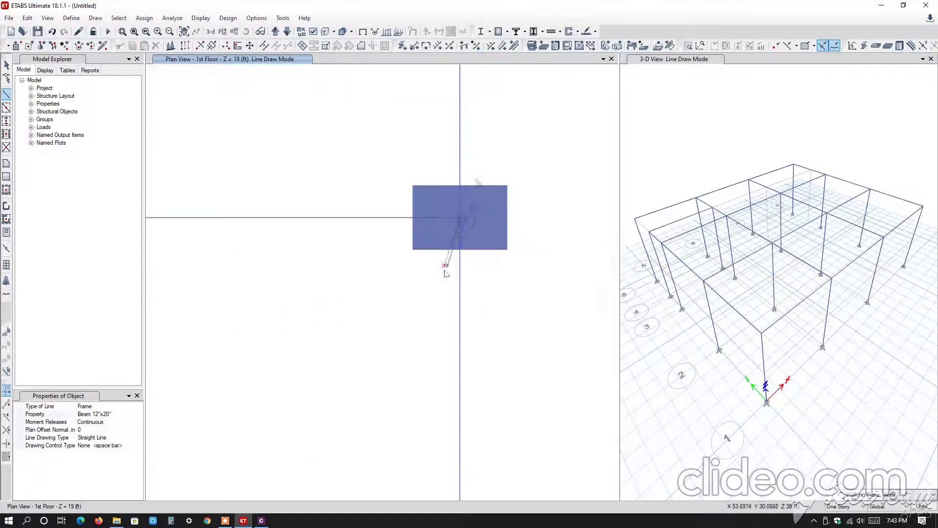
pyautogui.scroll(-3, 445, 263)
pyautogui.press('Escape')
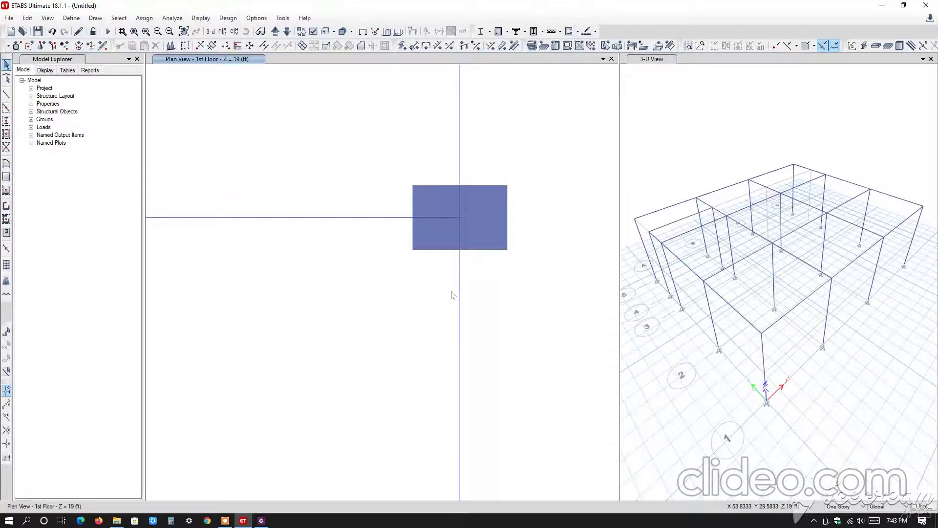
pyautogui.scroll(-5, 482, 203)
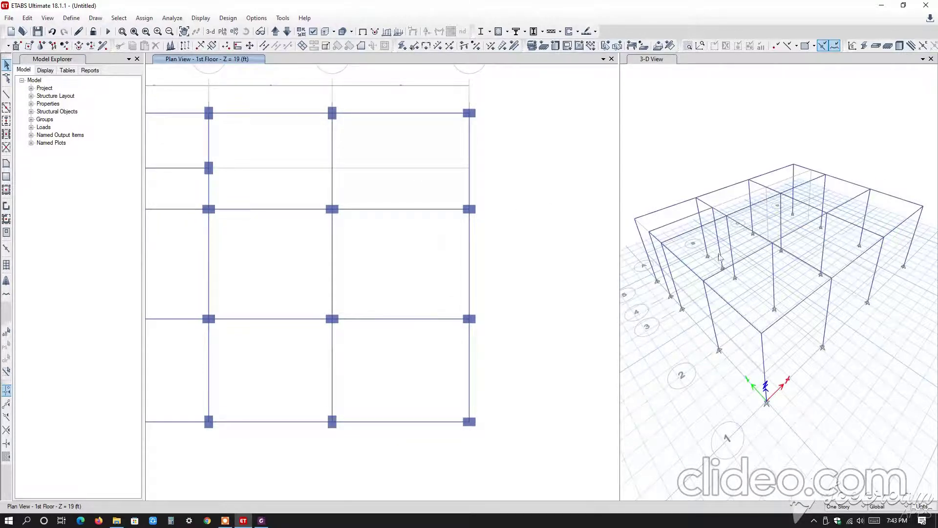
pyautogui.scroll(-3, 378, 313)
pyautogui.moveTo(388, 300); pyautogui.dragTo(424, 299, button='middle')
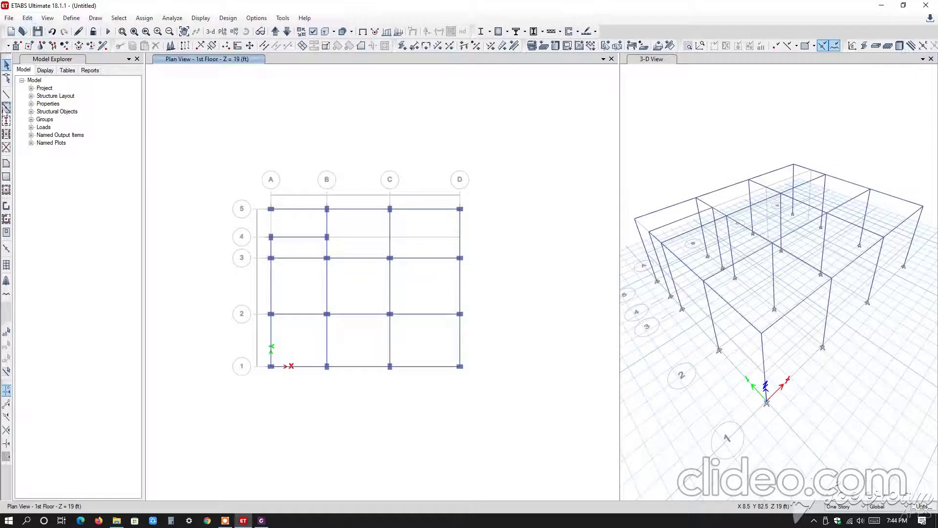
# Switch the plan view to Ground Floor and set quick beam drawing to the Grade Beam 12"x20" section.
pyautogui.click(6, 109)
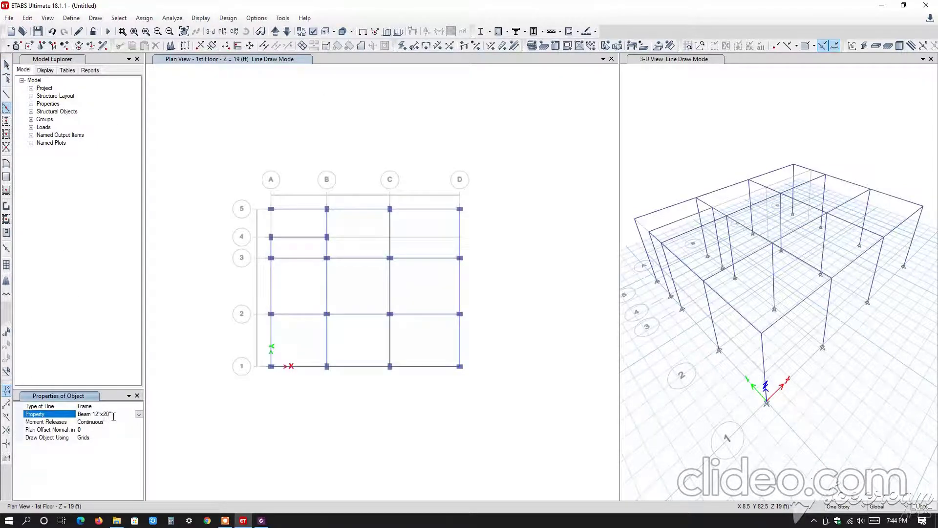
pyautogui.click(138, 414)
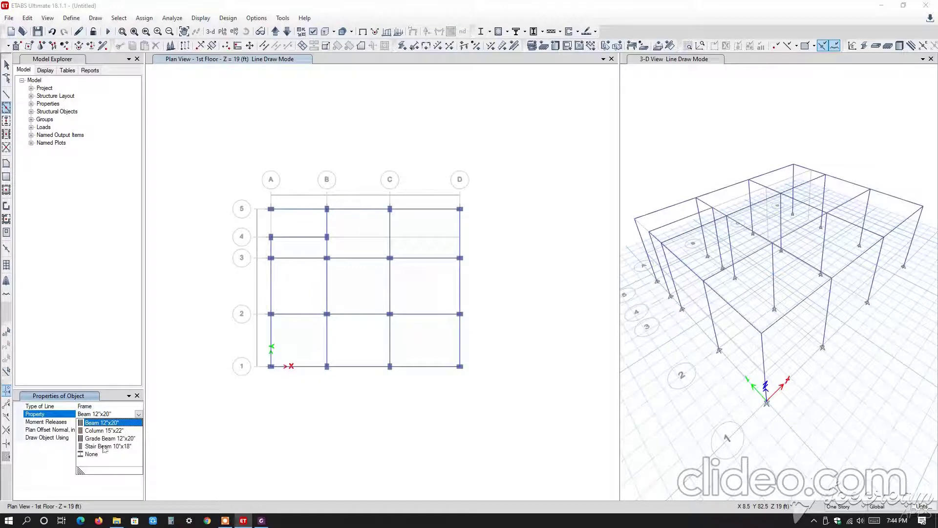
pyautogui.click(136, 323)
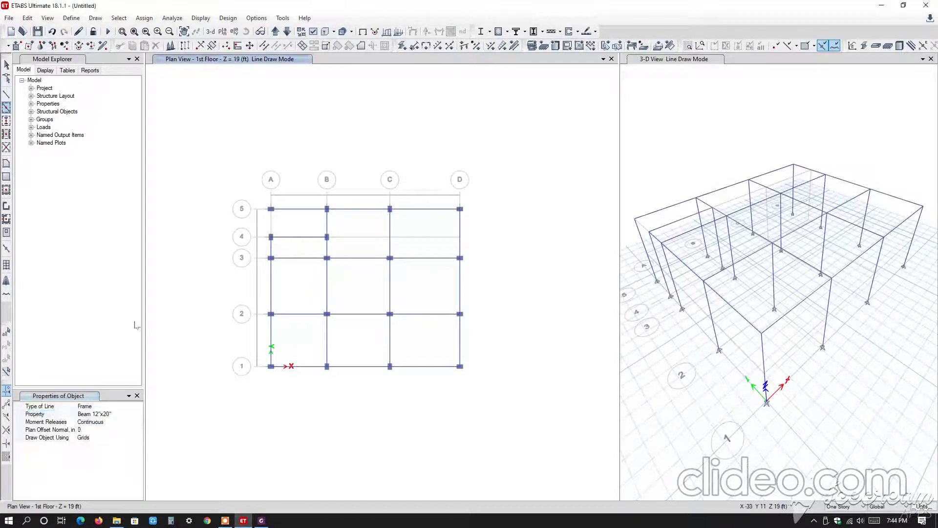
pyautogui.click(7, 112)
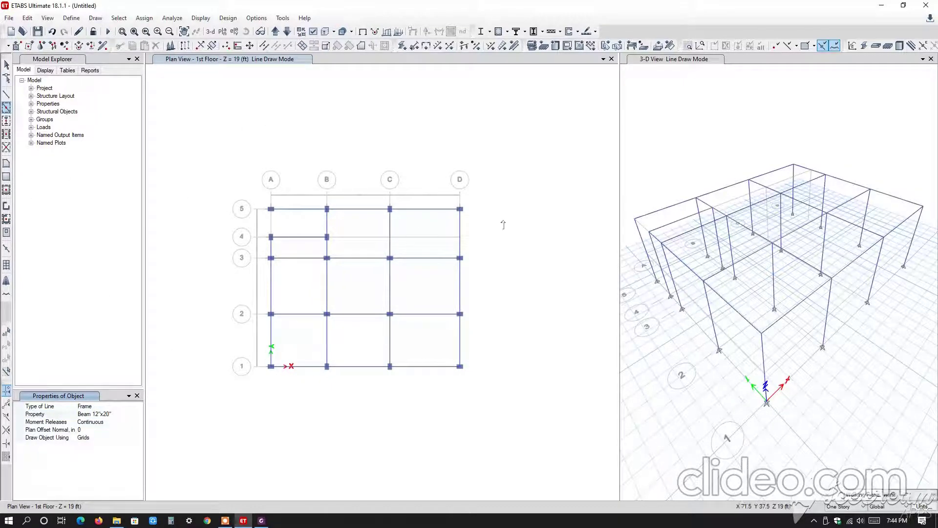
pyautogui.click(287, 32)
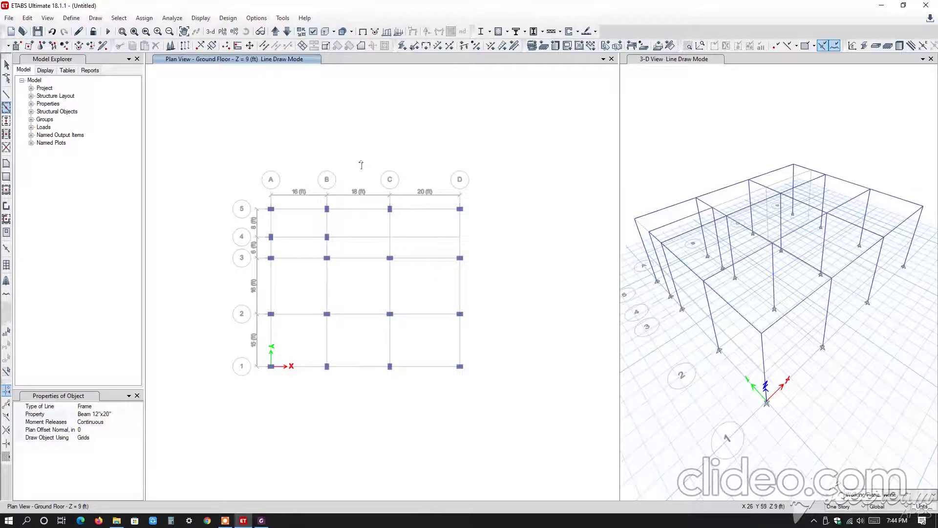
pyautogui.click(121, 415)
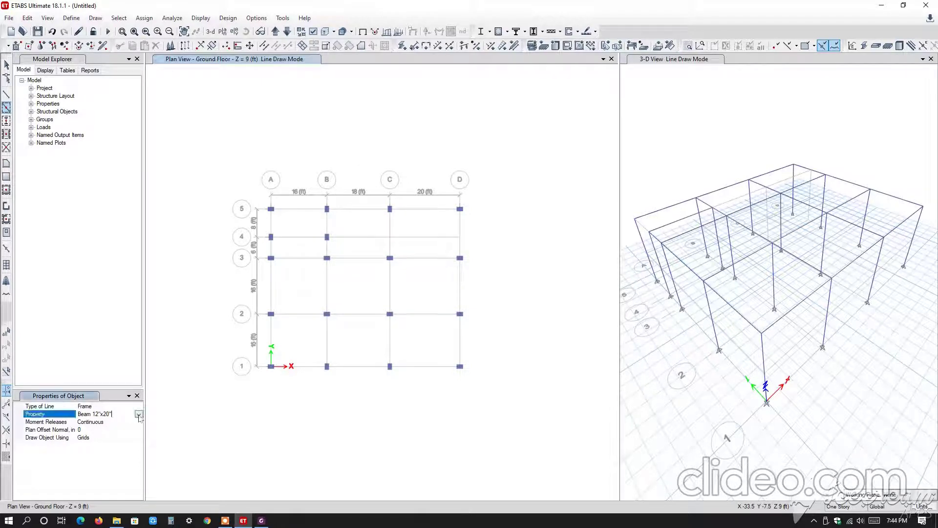
pyautogui.click(138, 414)
pyautogui.click(105, 439)
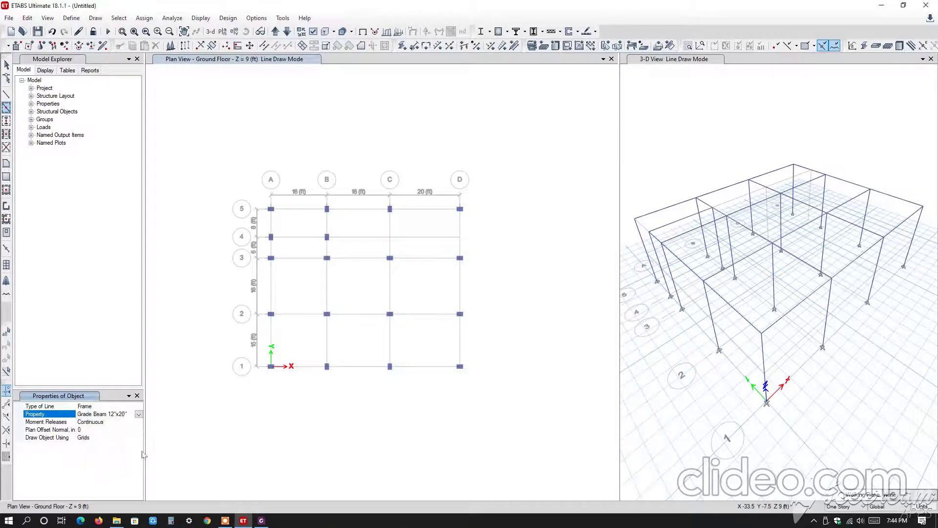
# Add Grade Beam 12"x20" along the full lengths of grid lines 5, A and B on the Ground Floor plan.
pyautogui.scroll(3, 268, 203)
pyautogui.scroll(-3, 274, 217)
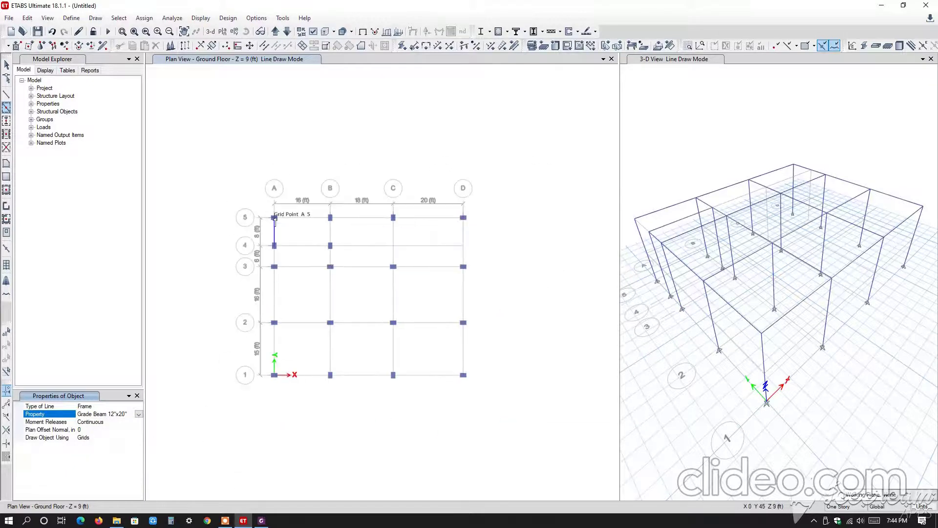
pyautogui.moveTo(266, 209); pyautogui.dragTo(547, 241)
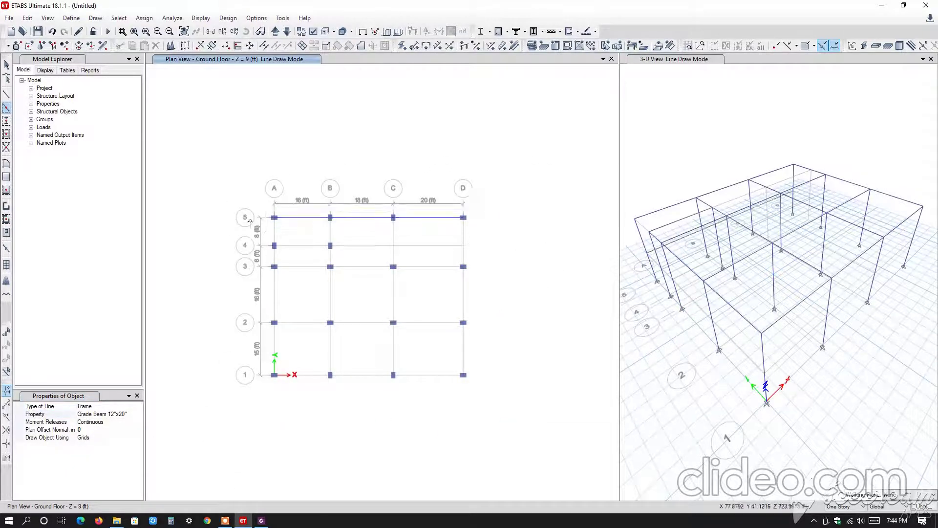
pyautogui.moveTo(268, 214); pyautogui.dragTo(289, 406)
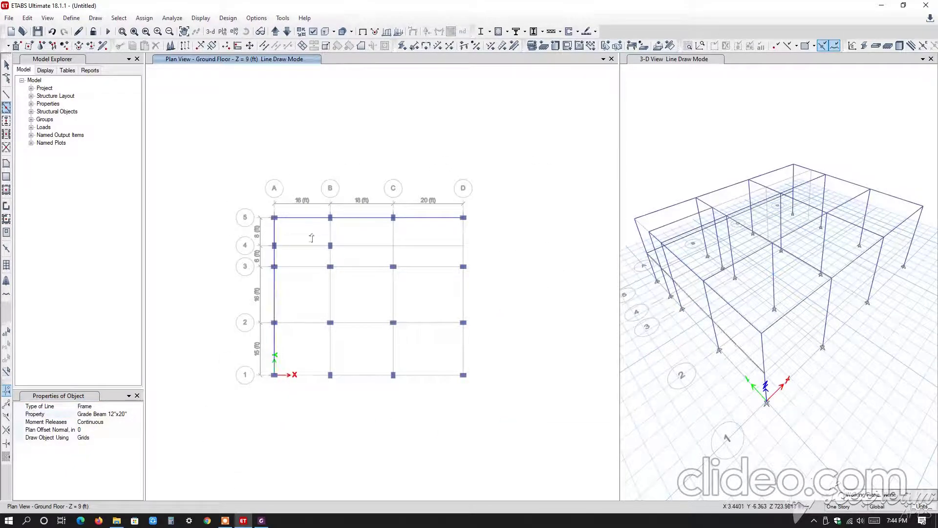
pyautogui.moveTo(321, 209); pyautogui.dragTo(350, 410)
# Add Grade Beam 12"x20" along grid lines 1, 2 and 3, and along grids C and D between 1 and 3.
pyautogui.moveTo(261, 360); pyautogui.dragTo(512, 404)
pyautogui.moveTo(266, 309)
pyautogui.mouseDown()
pyautogui.moveTo(362, 340)
pyautogui.moveTo(509, 342)
pyautogui.mouseUp()
pyautogui.moveTo(267, 257); pyautogui.dragTo(500, 290)
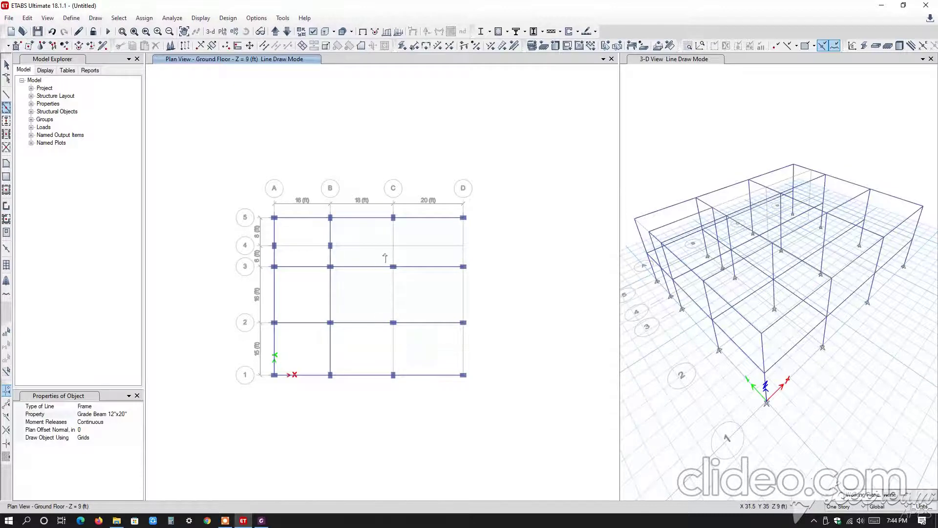
pyautogui.moveTo(384, 253); pyautogui.dragTo(417, 424)
pyautogui.moveTo(449, 256); pyautogui.dragTo(485, 431)
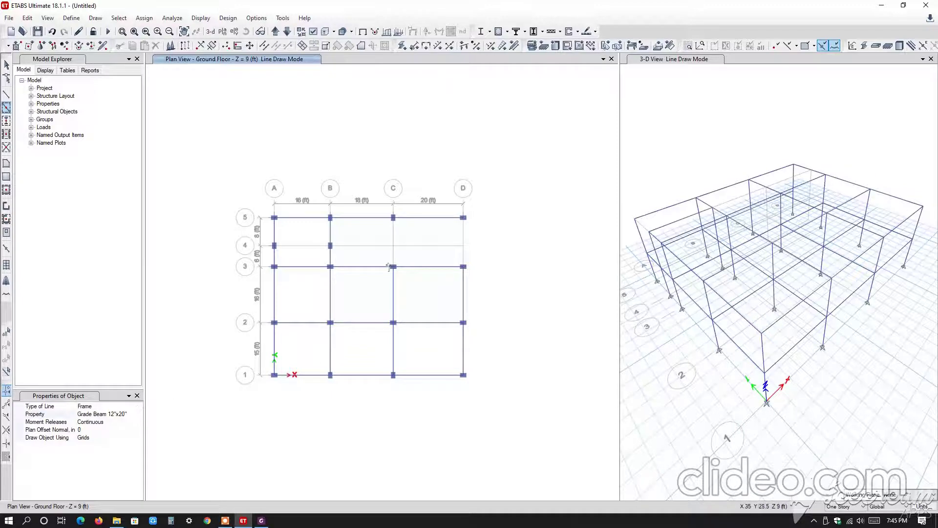
pyautogui.press('Escape')
pyautogui.moveTo(259, 203); pyautogui.dragTo(500, 225)
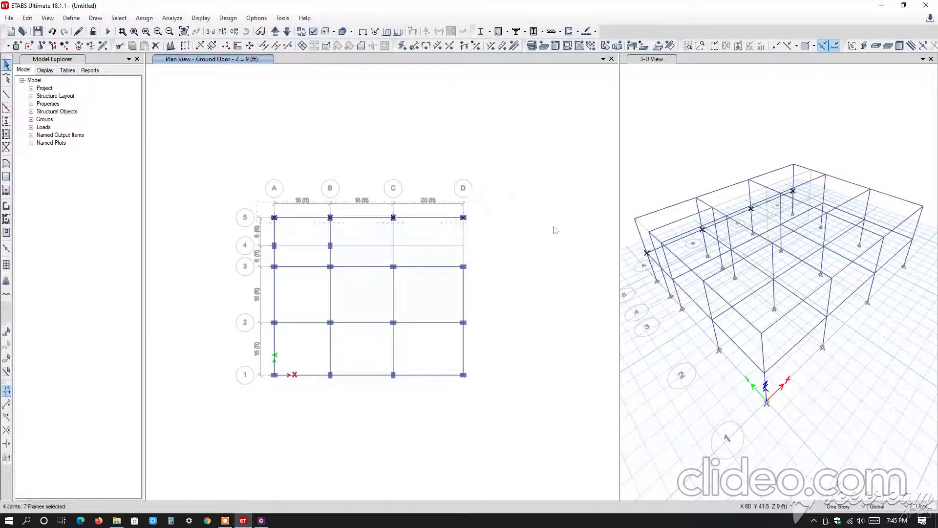
pyautogui.press('Escape')
pyautogui.click(301, 219)
pyautogui.press('Escape')
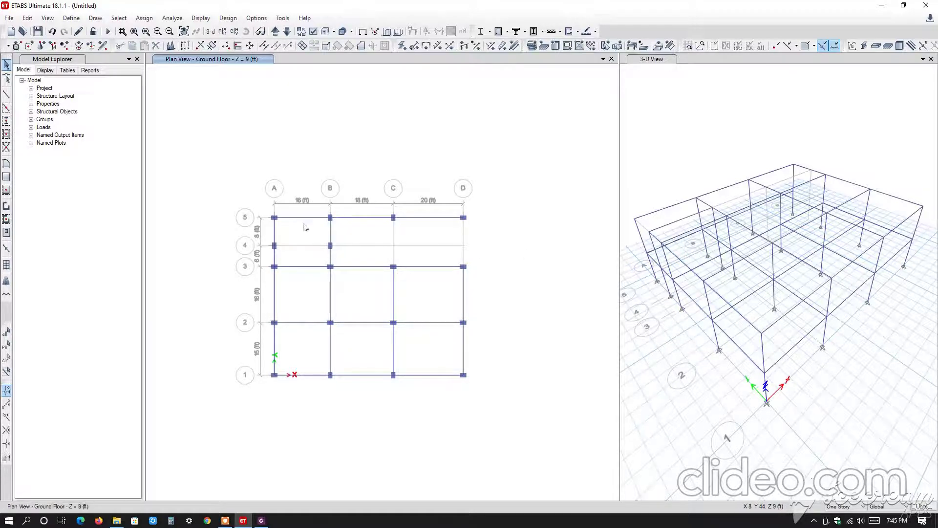
pyautogui.scroll(3, 310, 219)
pyautogui.click(306, 218)
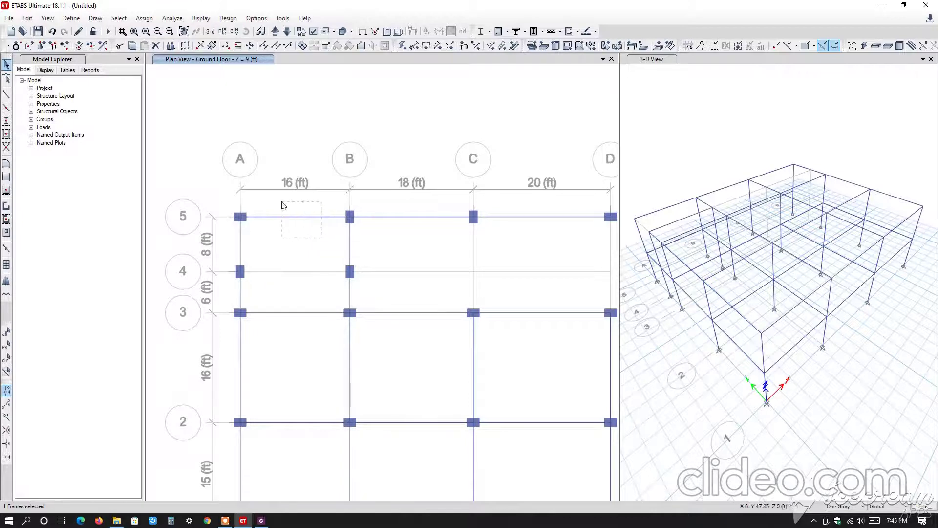
pyautogui.scroll(-3, 282, 222)
pyautogui.press('Escape')
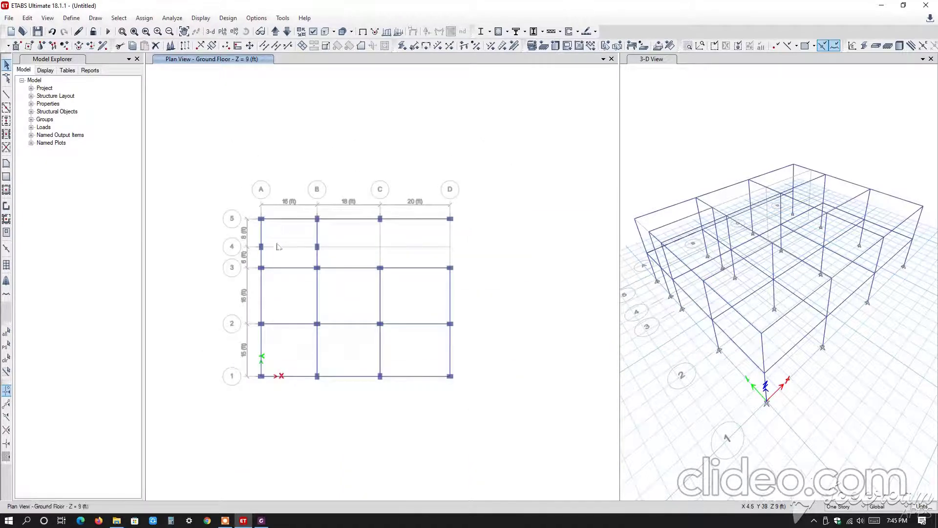
# Delete the three Ground Floor grade beams on grid 5 between A and D.
pyautogui.scroll(3, 291, 222)
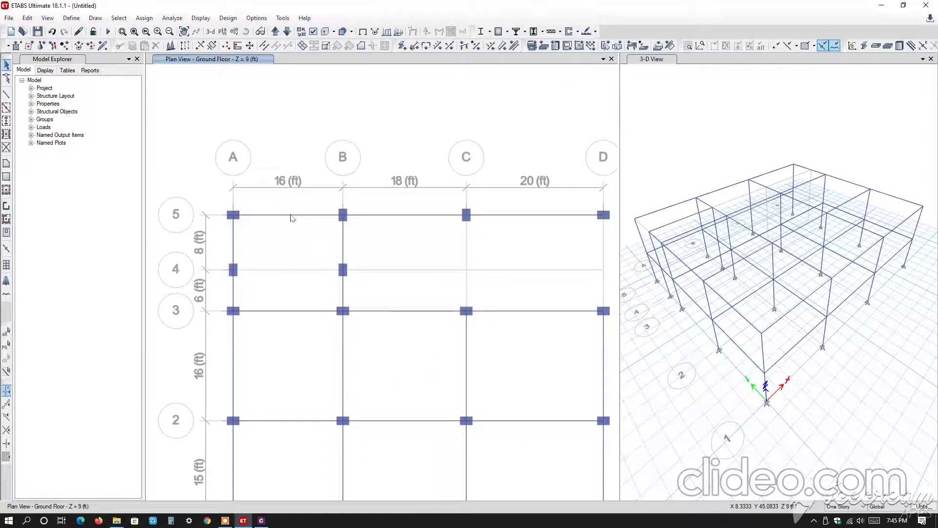
pyautogui.click(291, 218)
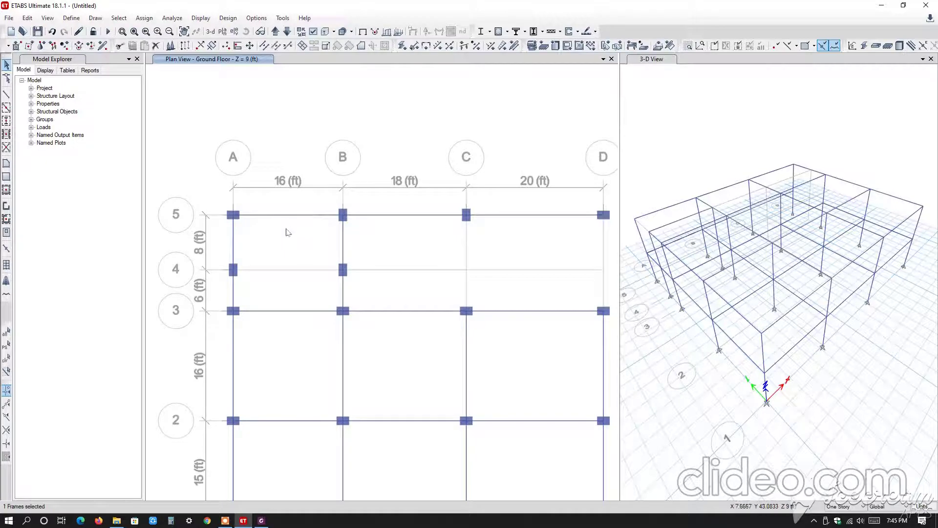
pyautogui.press('Delete')
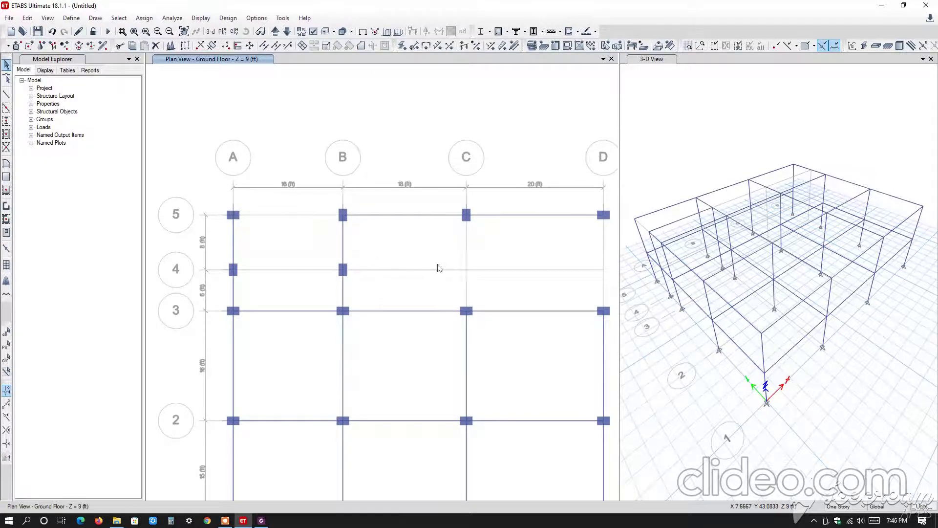
pyautogui.scroll(-3, 288, 209)
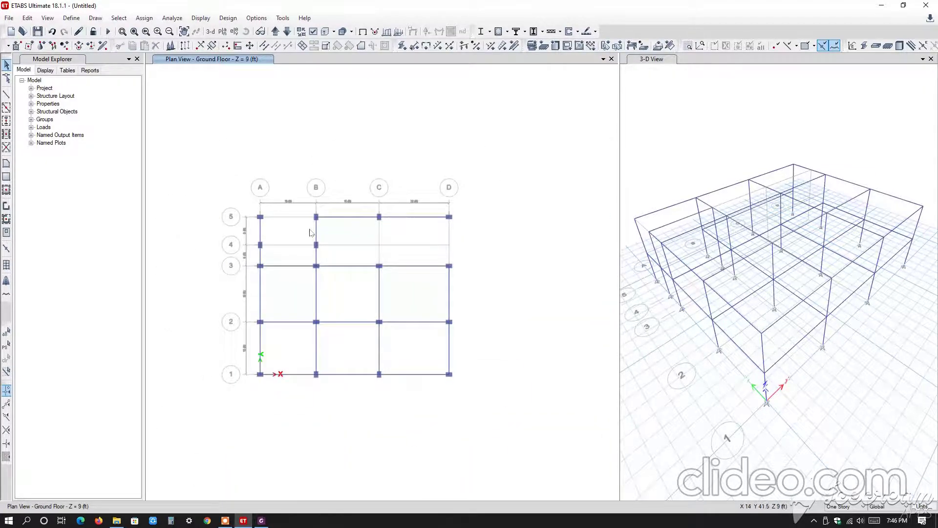
pyautogui.click(348, 219)
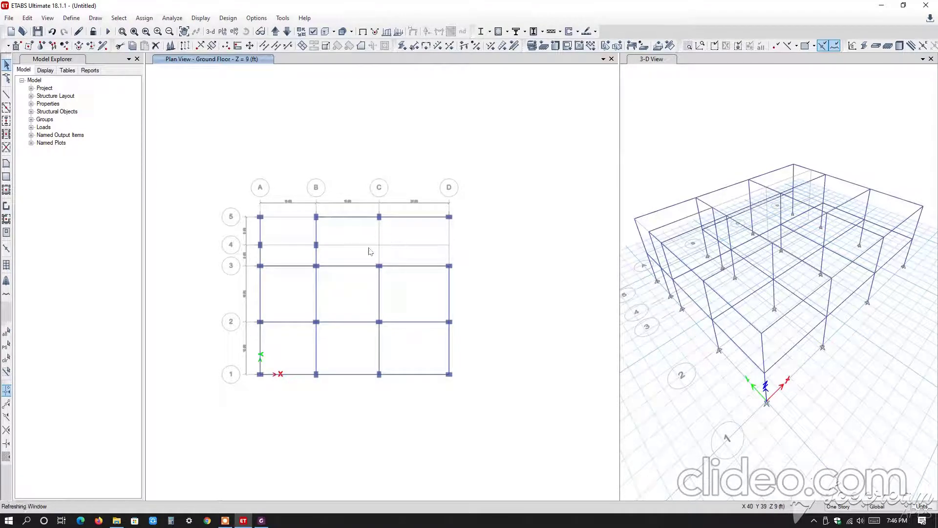
pyautogui.press('Delete')
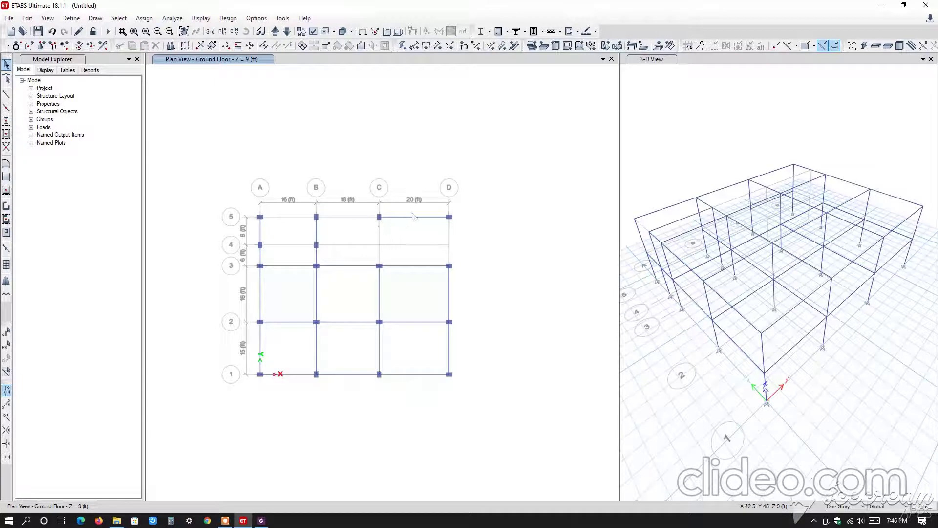
pyautogui.click(418, 267)
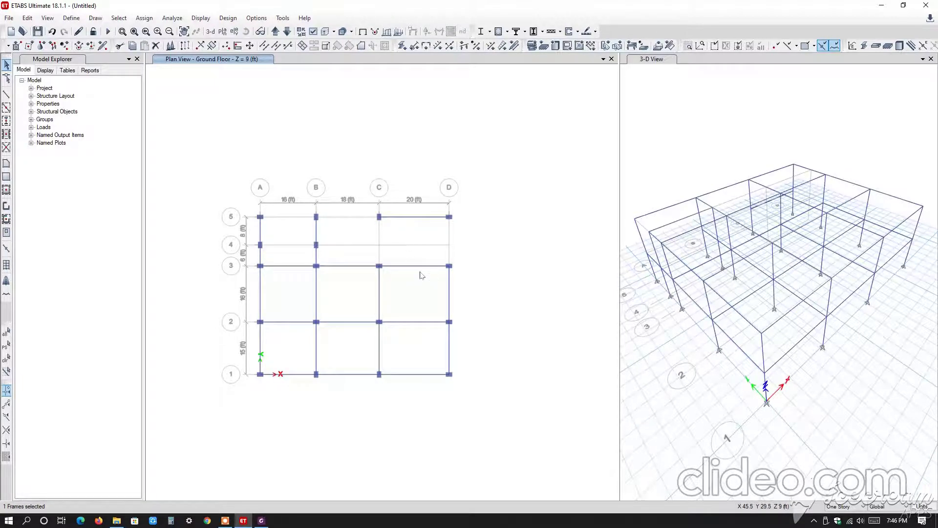
pyautogui.press('Delete')
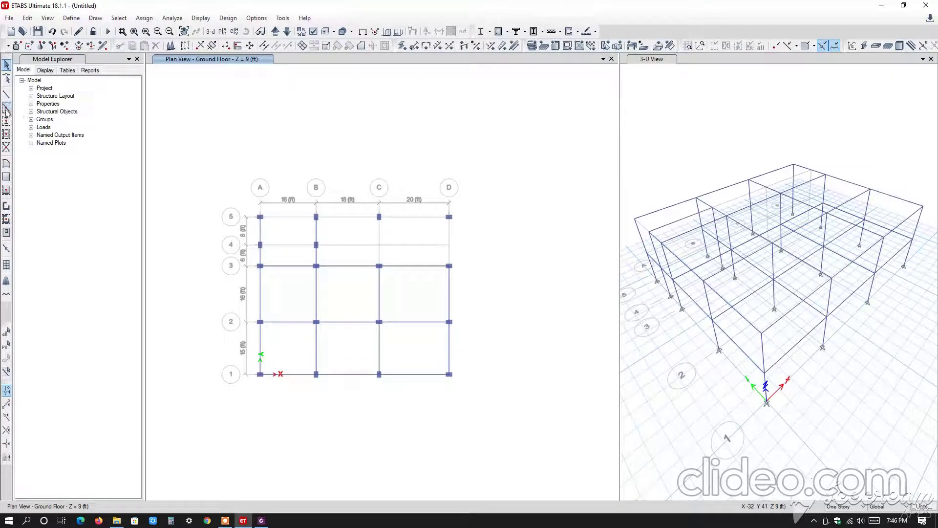
# Quick-draw Grade Beam 12"x20" again along grid 5 from A to D.
pyautogui.click(6, 107)
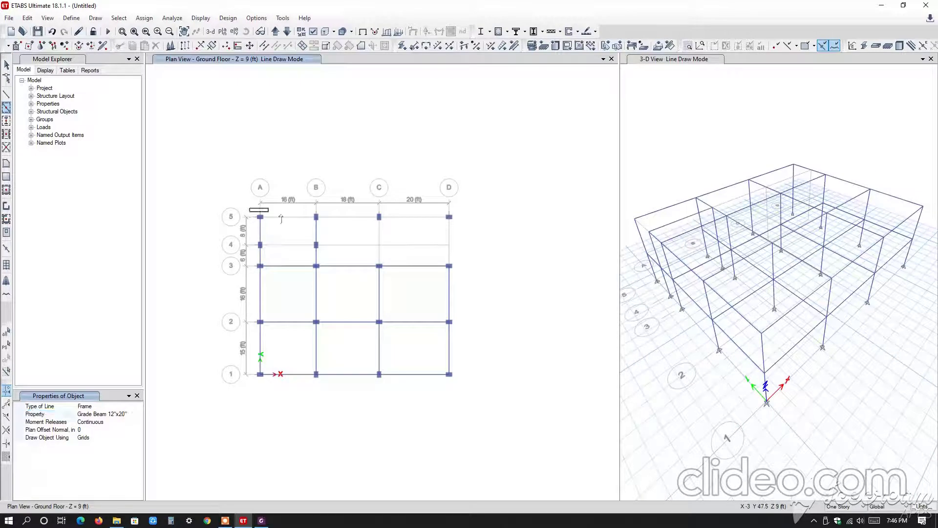
pyautogui.moveTo(281, 219); pyautogui.dragTo(508, 237)
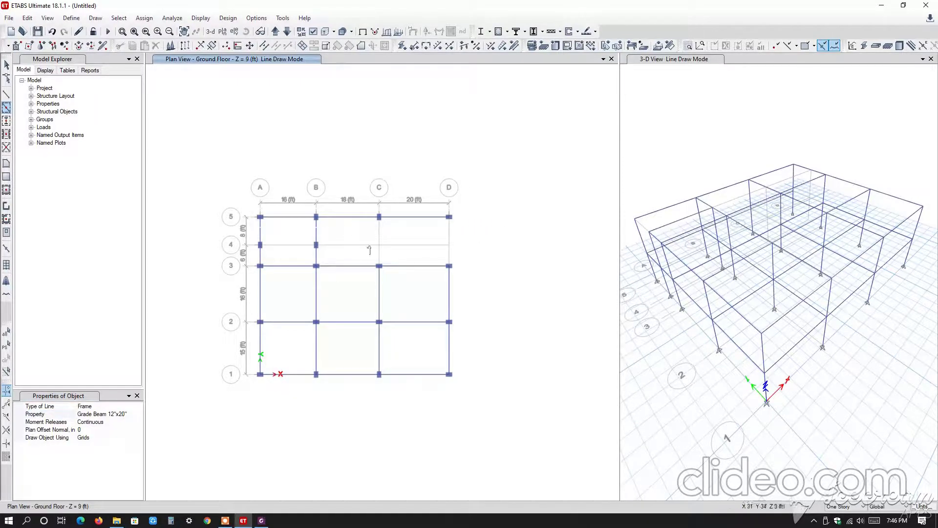
pyautogui.click(137, 396)
# Draw a straight Grade Beam 12"x20" point to point from grid point C-5 to C-3.
pyautogui.click(6, 94)
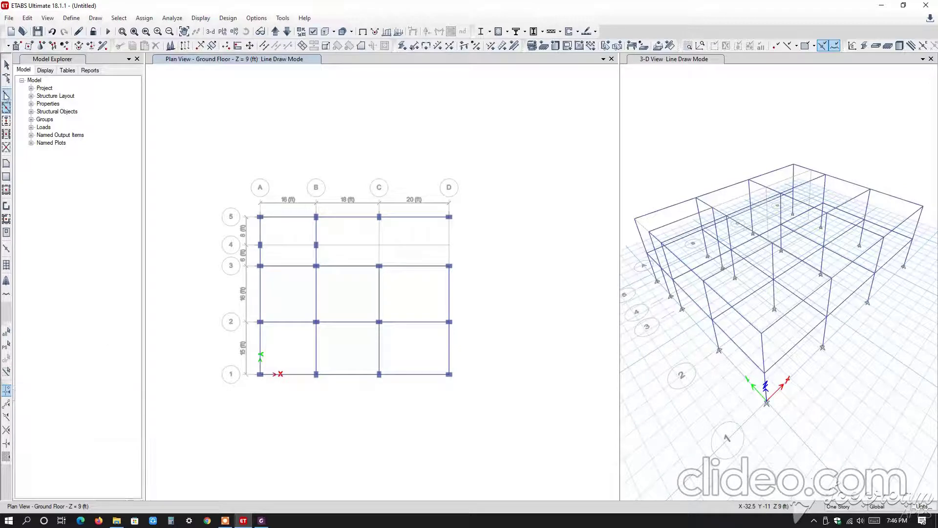
pyautogui.click(123, 414)
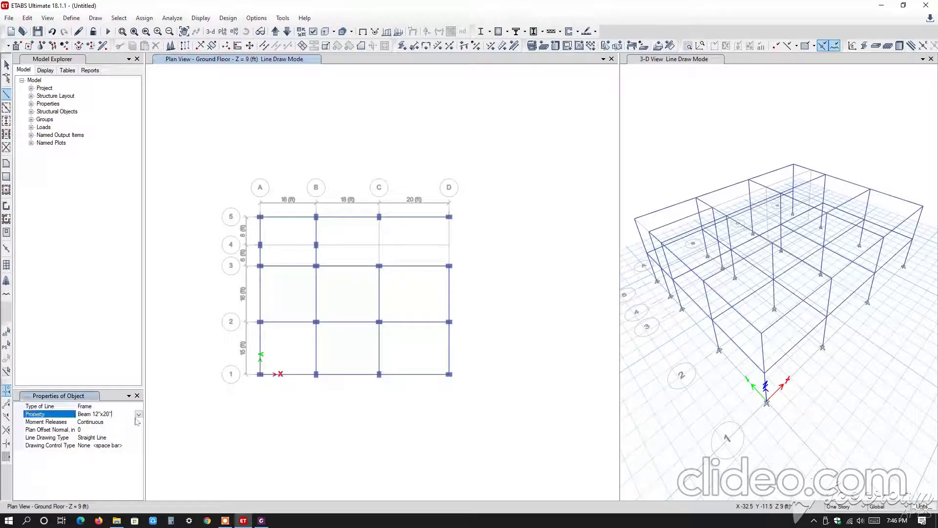
pyautogui.click(139, 414)
pyautogui.click(103, 439)
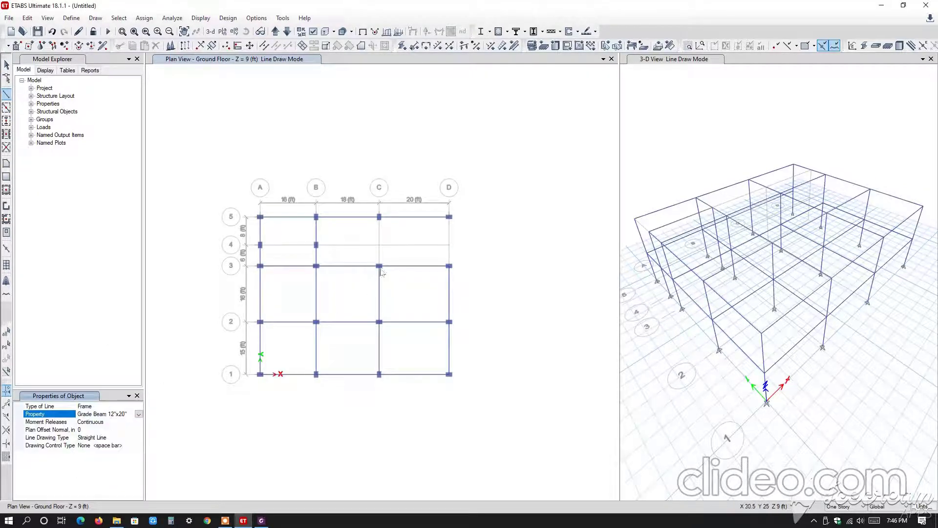
pyautogui.scroll(3, 388, 220)
pyautogui.click(344, 209)
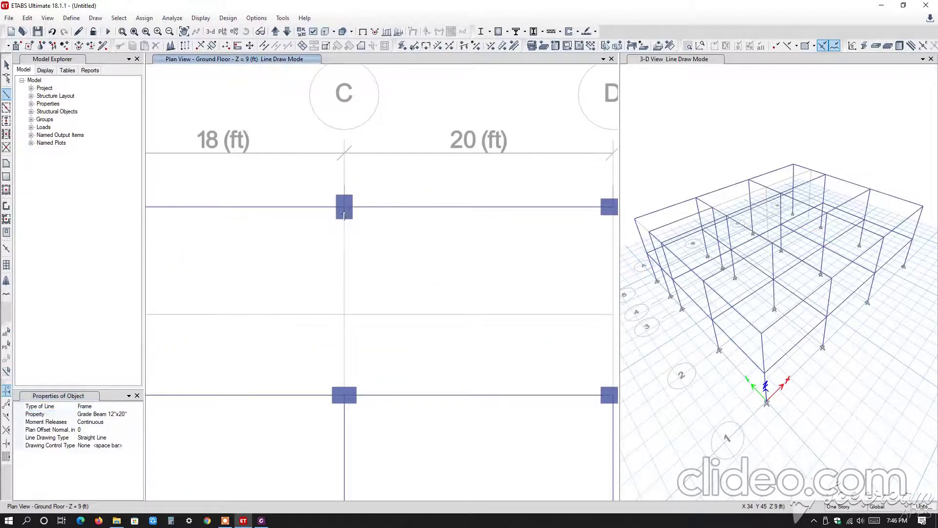
pyautogui.scroll(2, 344, 394)
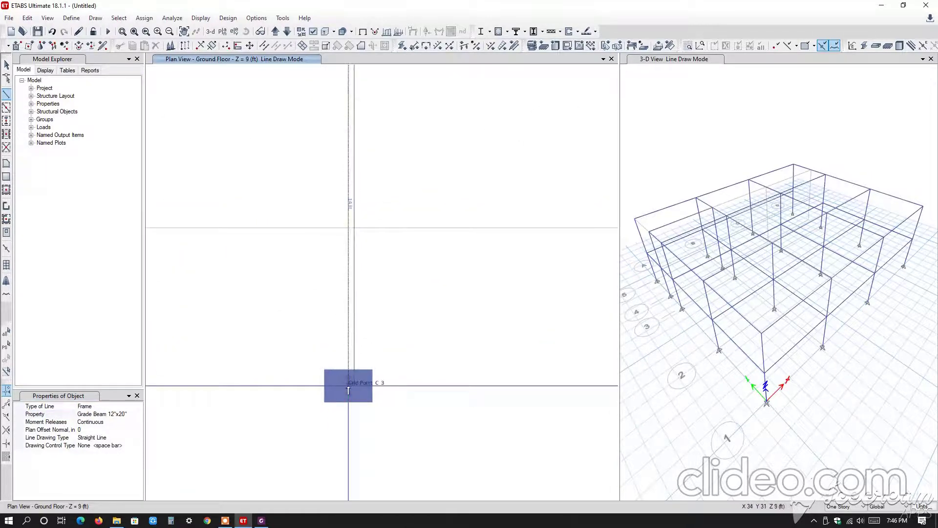
pyautogui.click(476, 324)
pyautogui.scroll(-5, 478, 325)
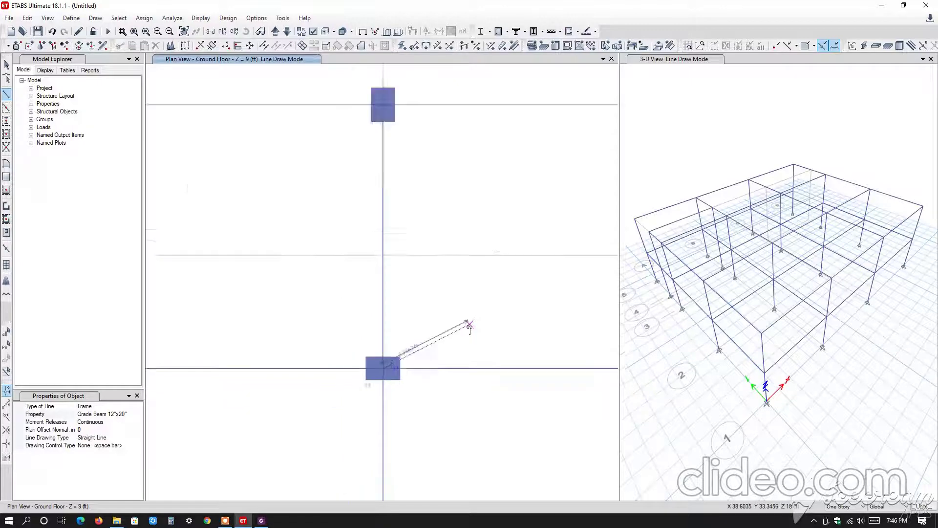
# Draw a straight Grade Beam 12"x20" from grid point D-5 to D-3 and exit line drawing.
pyautogui.scroll(5, 398, 247)
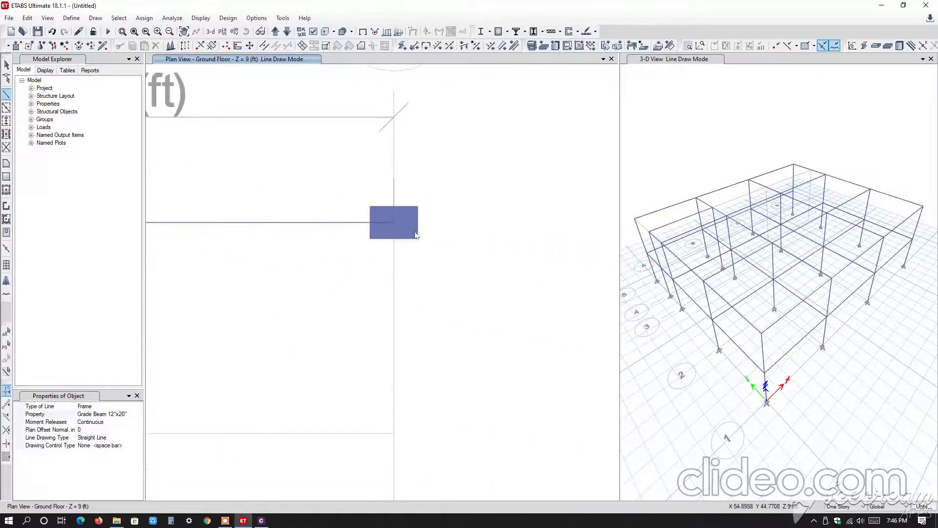
pyautogui.scroll(-3, 388, 283)
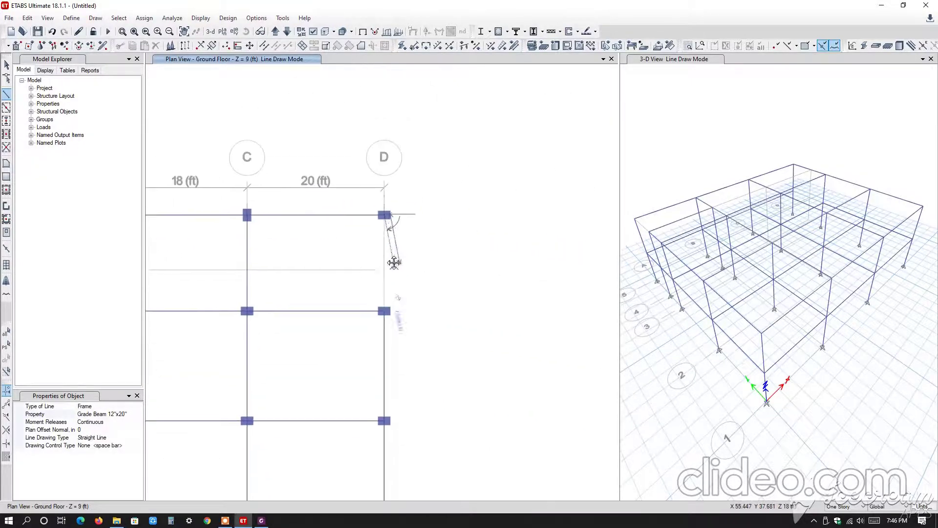
pyautogui.scroll(3, 381, 293)
pyautogui.click(391, 359)
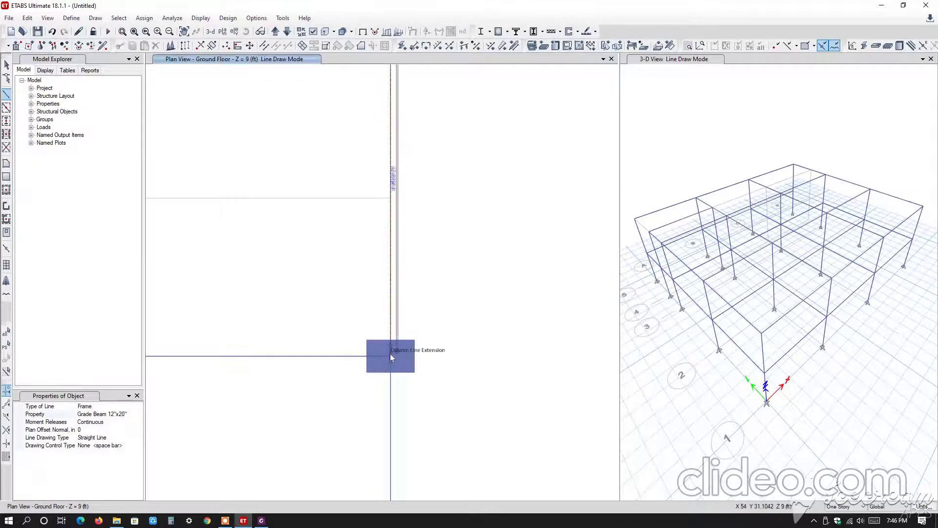
pyautogui.scroll(-3, 513, 310)
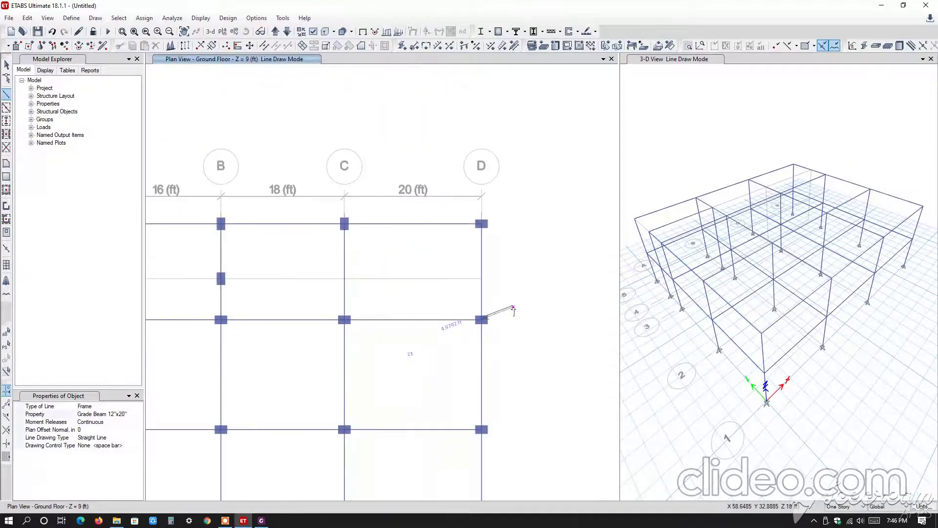
pyautogui.press('Escape')
pyautogui.press('Escape')
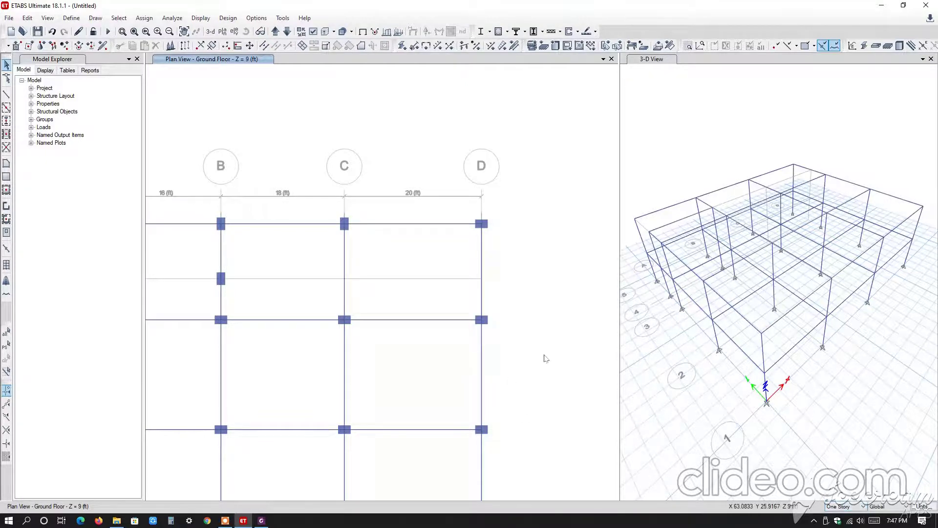
# Compare the beam layouts by showing the 1st Floor plan and returning to the Ground Floor plan.
pyautogui.scroll(-3, 576, 318)
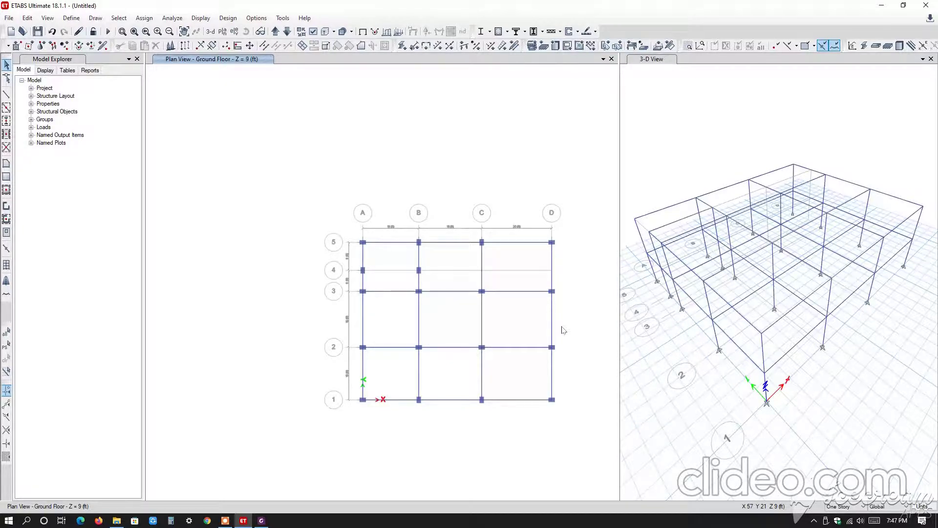
pyautogui.moveTo(537, 302); pyautogui.dragTo(496, 259, button='middle')
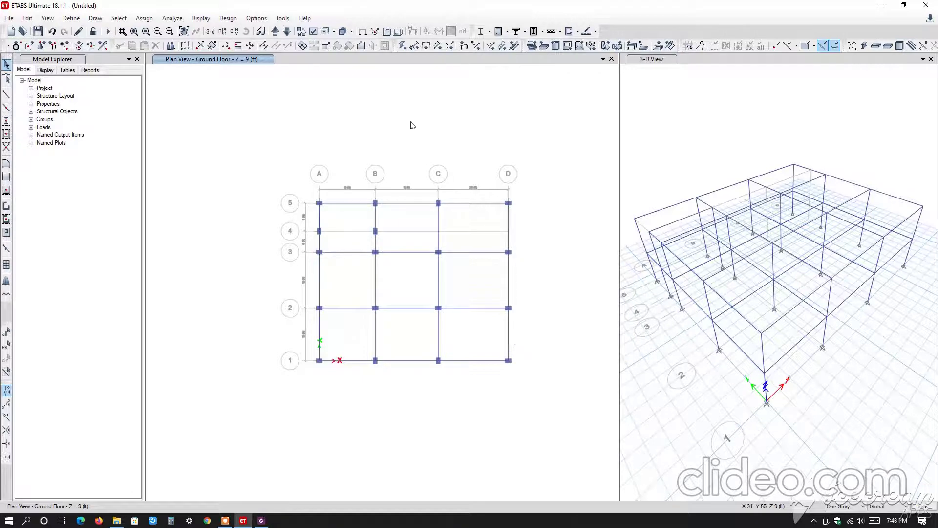
pyautogui.click(275, 31)
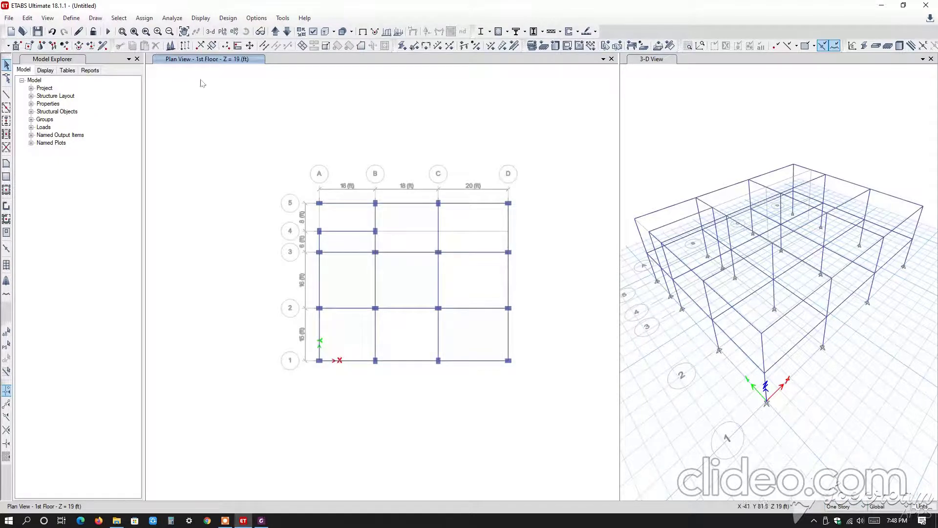
pyautogui.moveTo(375, 126); pyautogui.dragTo(343, 116, button='middle')
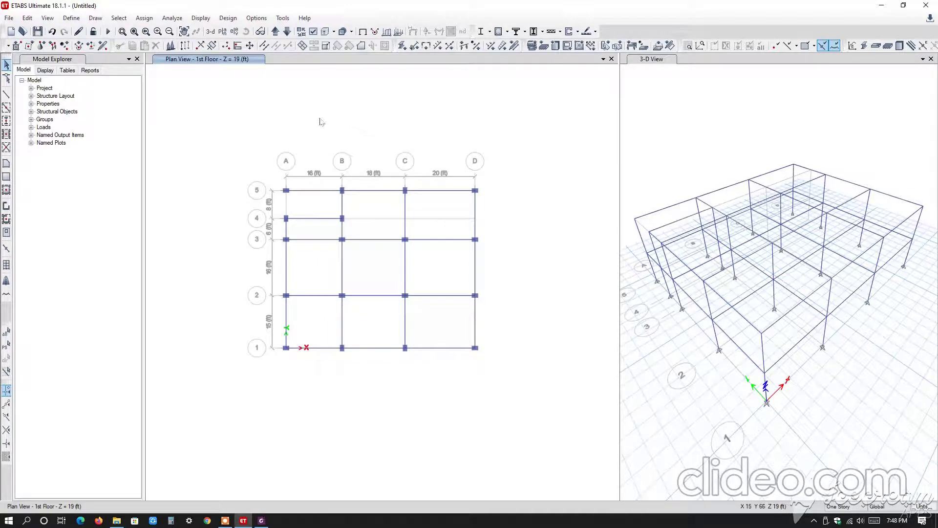
pyautogui.click(288, 32)
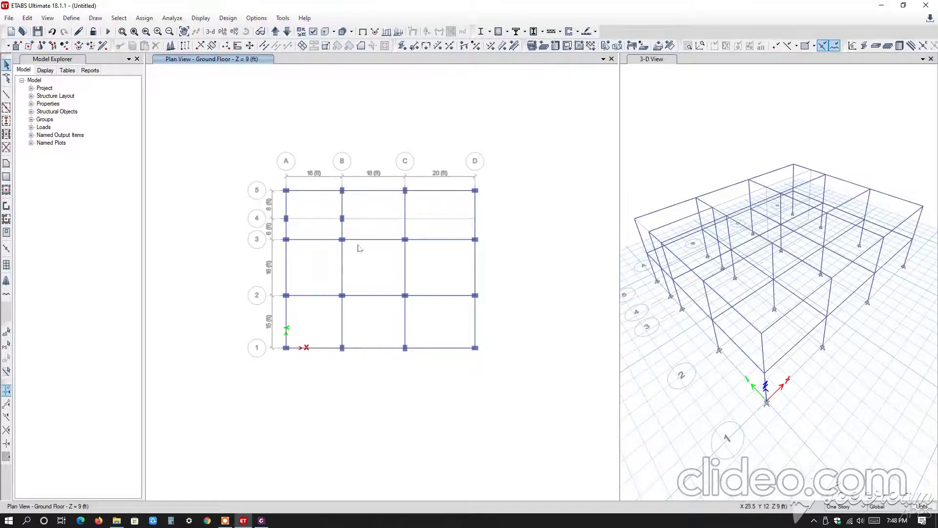
# Quick-draw Slab5" floor panels on the 1st Floor in every bay between grids 1 and 3, plus bay A-B between grids 3 and 4.
pyautogui.click(274, 32)
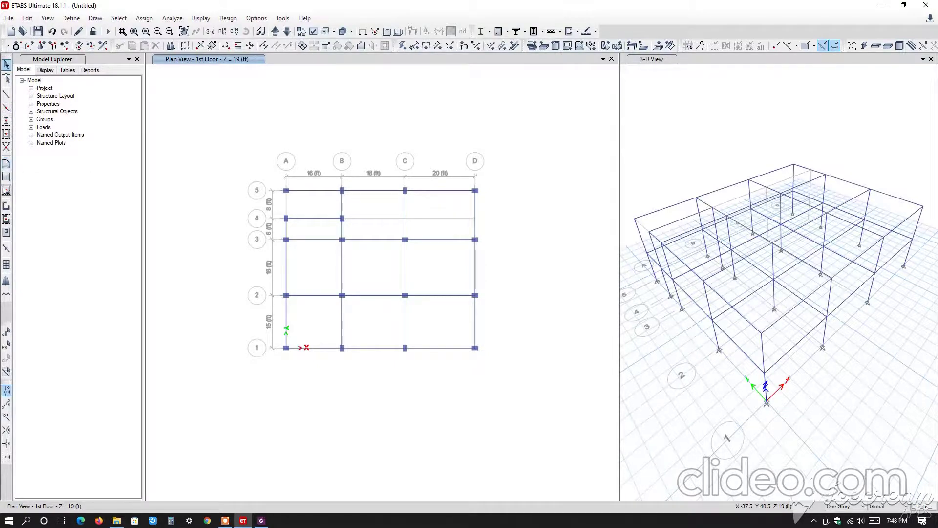
pyautogui.click(6, 192)
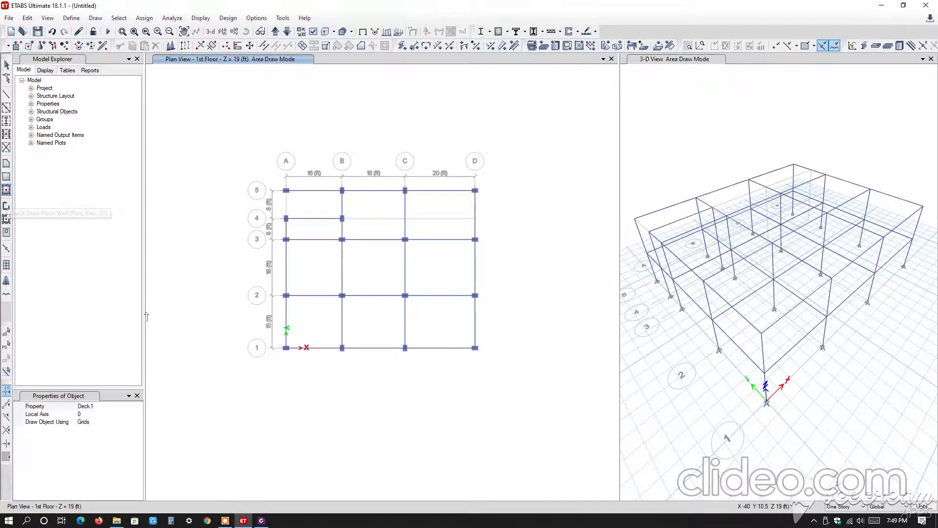
pyautogui.click(120, 409)
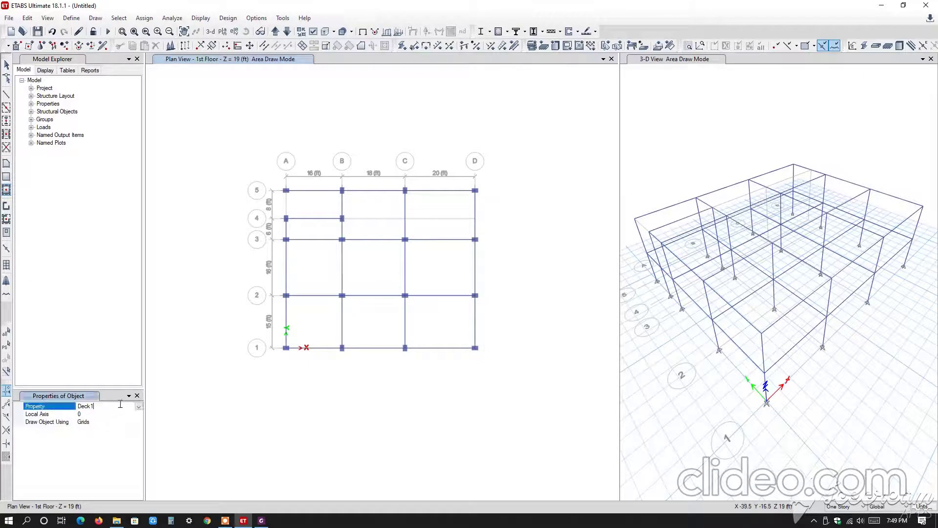
pyautogui.click(139, 406)
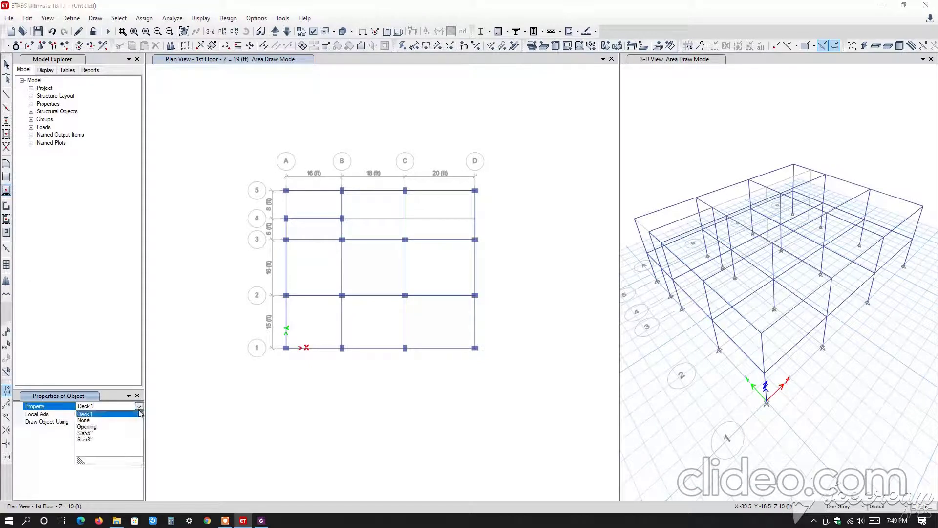
pyautogui.click(87, 433)
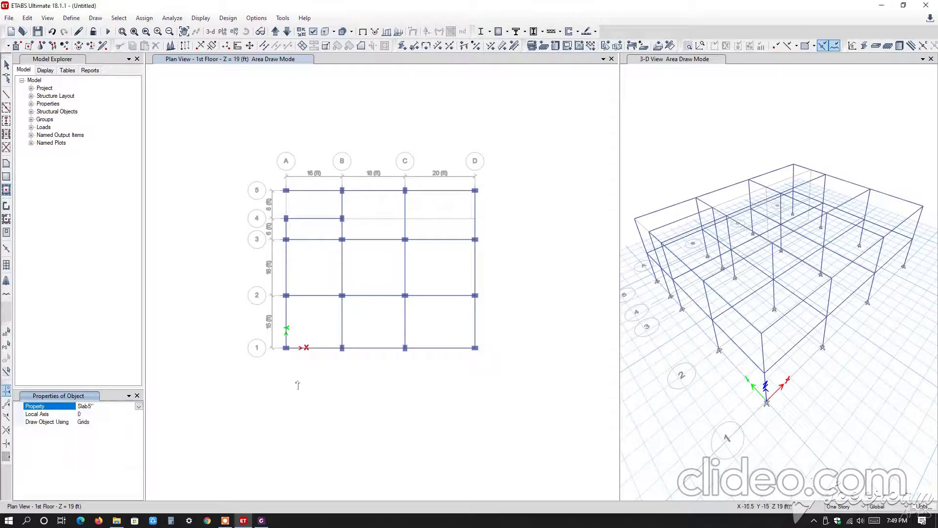
pyautogui.click(315, 321)
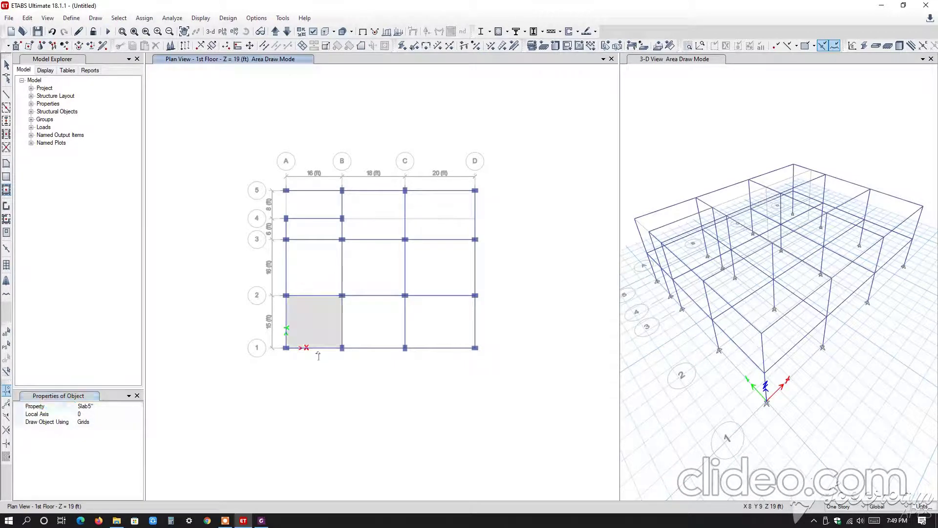
pyautogui.click(383, 322)
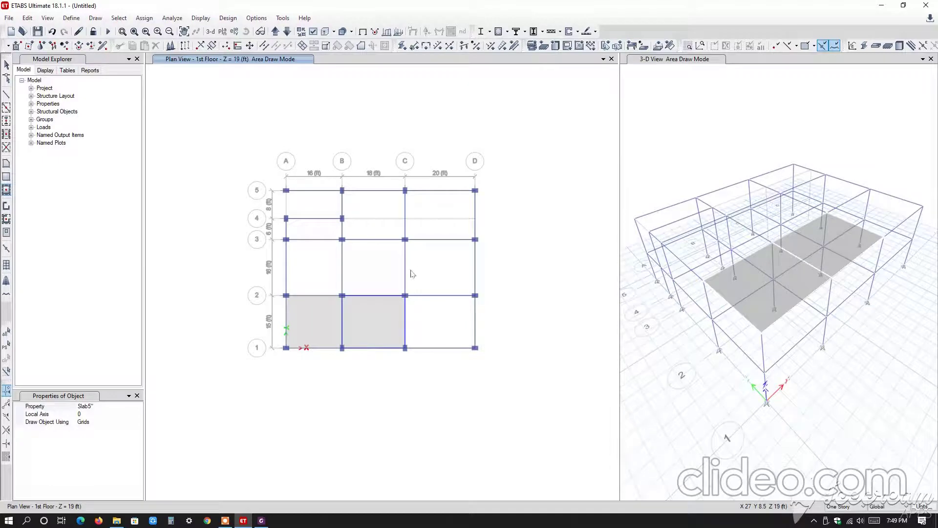
pyautogui.click(362, 270)
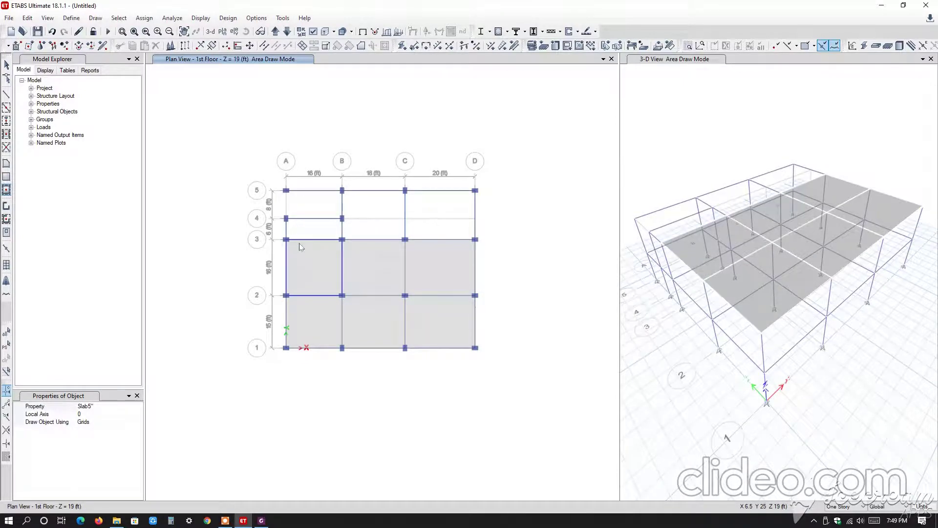
pyautogui.click(315, 226)
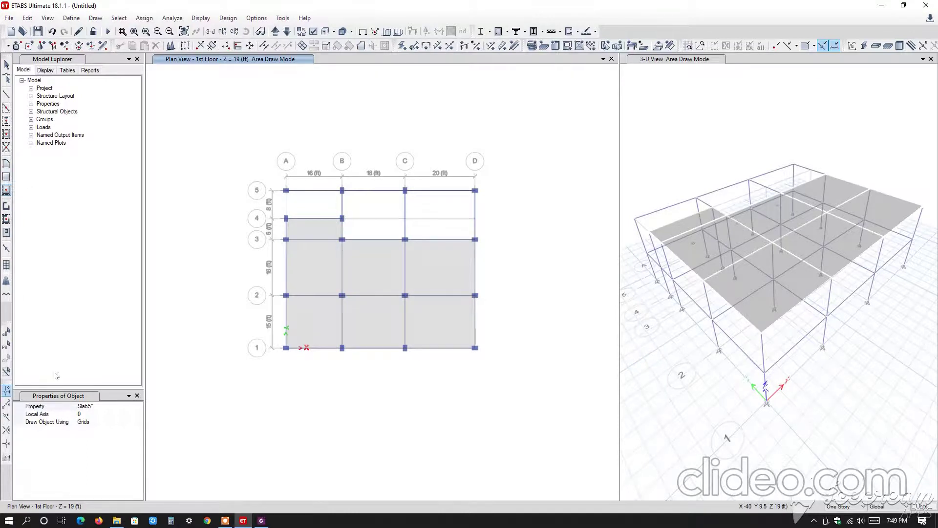
pyautogui.click(137, 396)
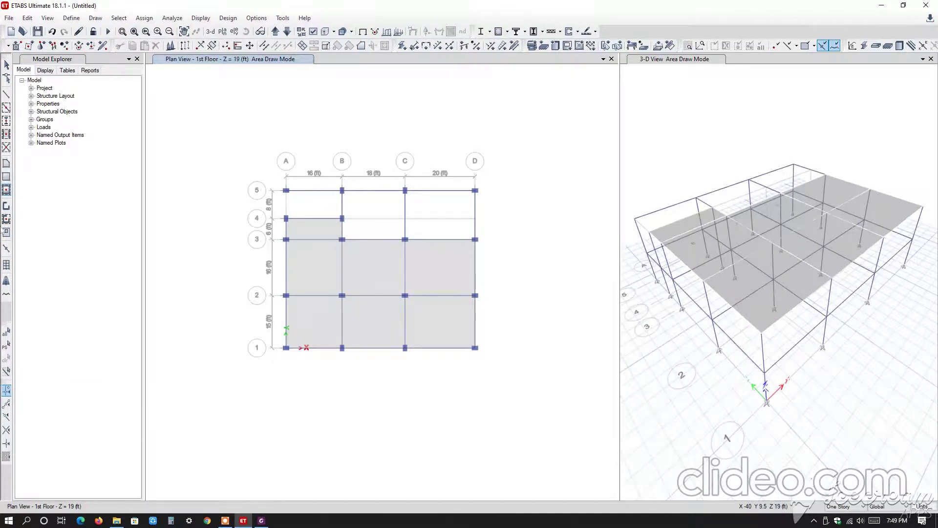
# Draw a rectangular Slab5" floor panel on the 1st Floor from grid point C-5 to D-3.
pyautogui.click(6, 177)
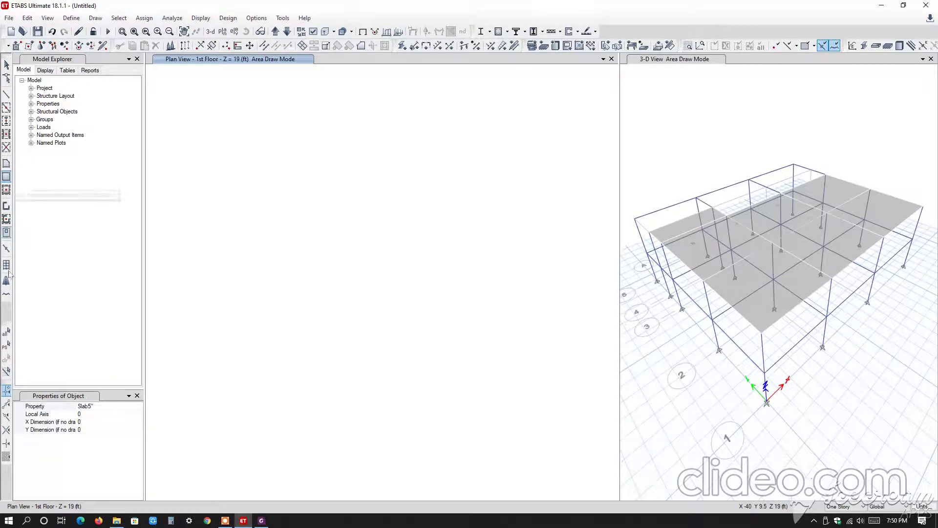
pyautogui.click(100, 405)
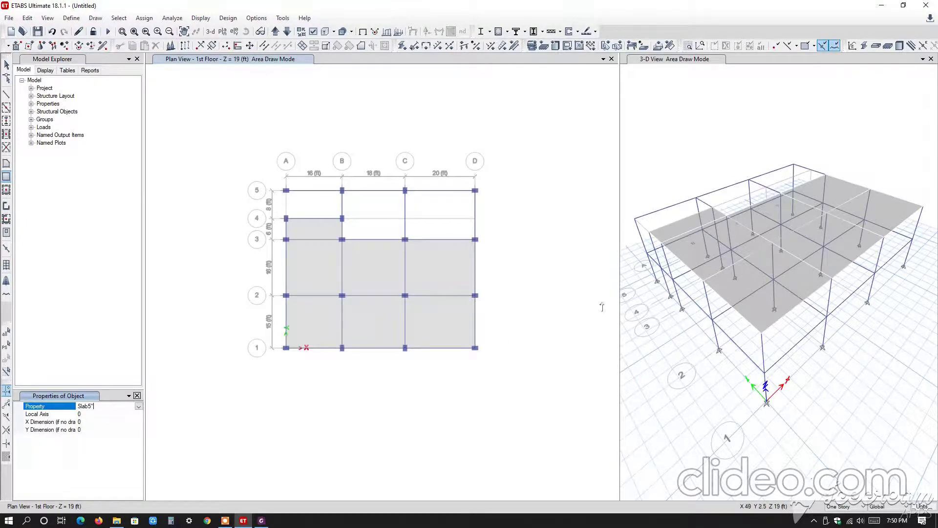
pyautogui.scroll(2, 358, 201)
pyautogui.scroll(2, 469, 184)
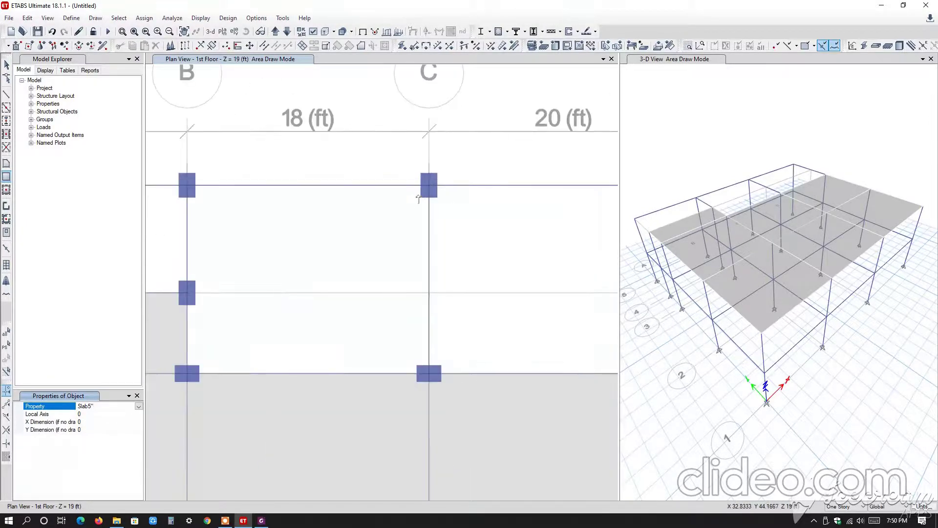
pyautogui.click(429, 188)
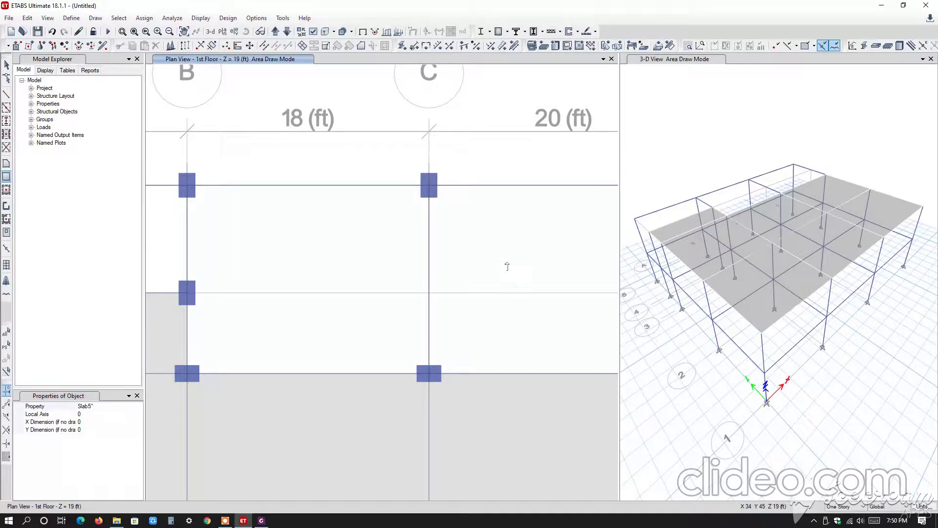
pyautogui.scroll(-3, 505, 244)
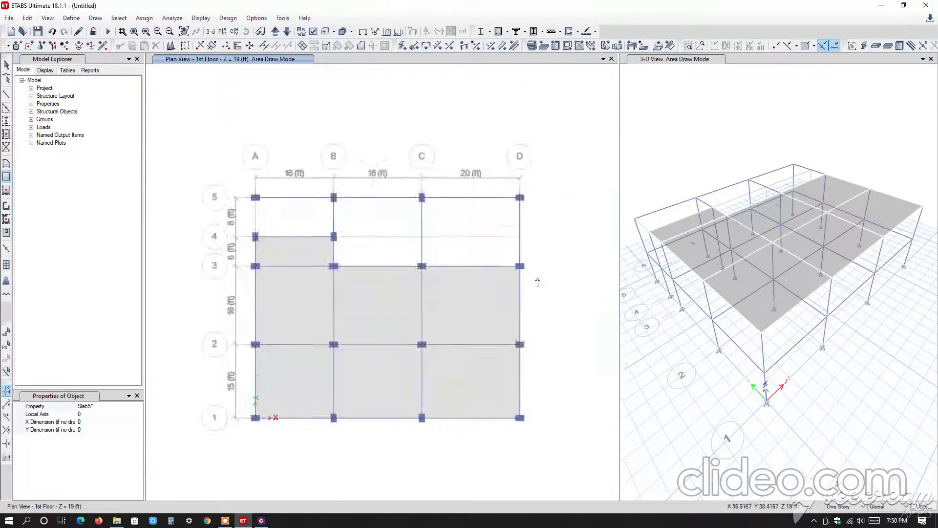
pyautogui.scroll(2, 429, 237)
pyautogui.moveTo(429, 202); pyautogui.dragTo(341, 165, button='middle')
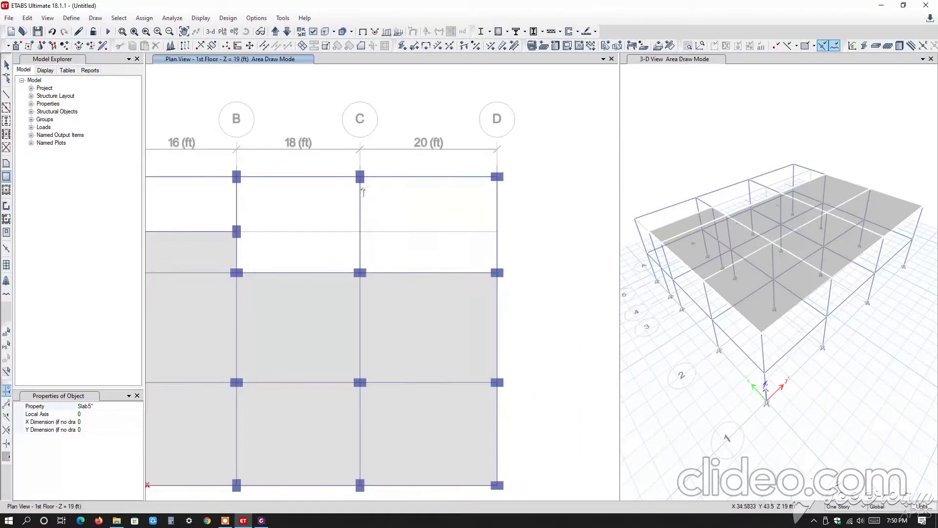
pyautogui.click(360, 176)
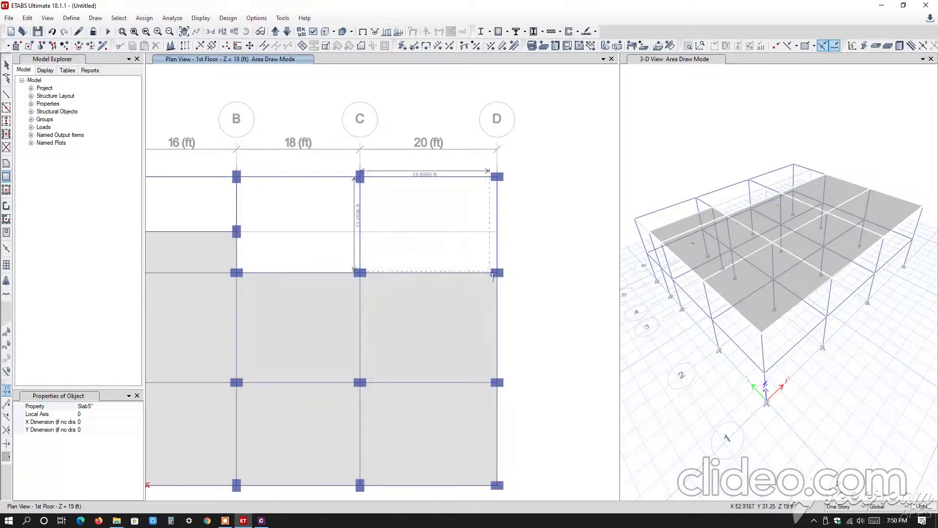
pyautogui.click(442, 288)
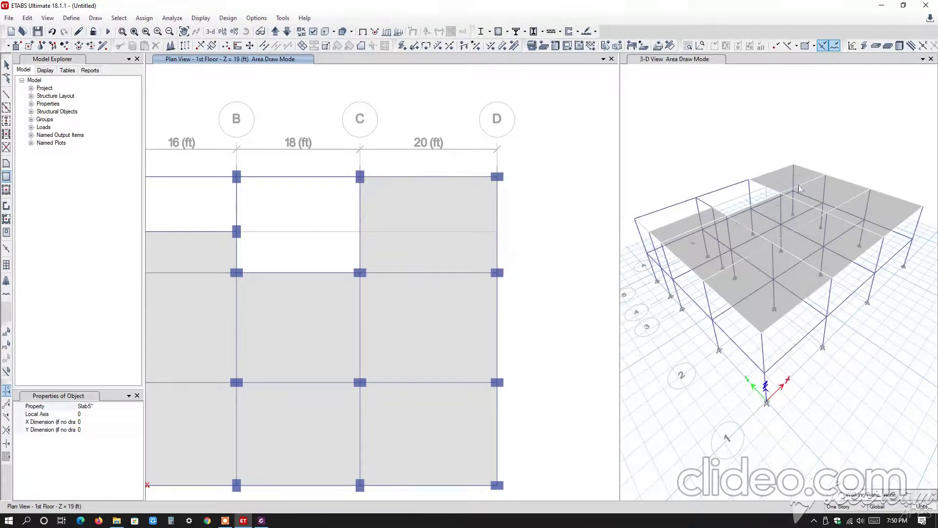
# Try to draw the Slab5" panel between grids B and C corner by corner through grid points B-5, C-5 and C-3.
pyautogui.click(6, 163)
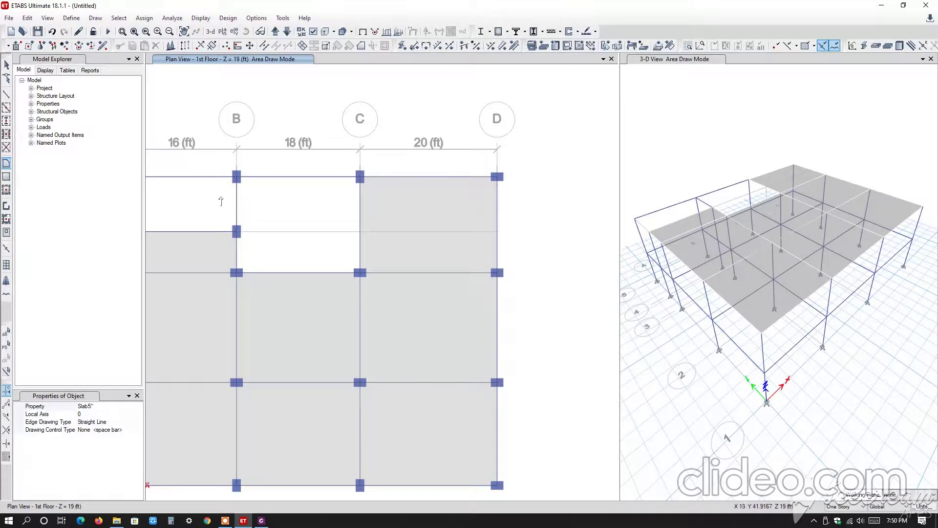
pyautogui.scroll(2, 234, 183)
pyautogui.click(238, 172)
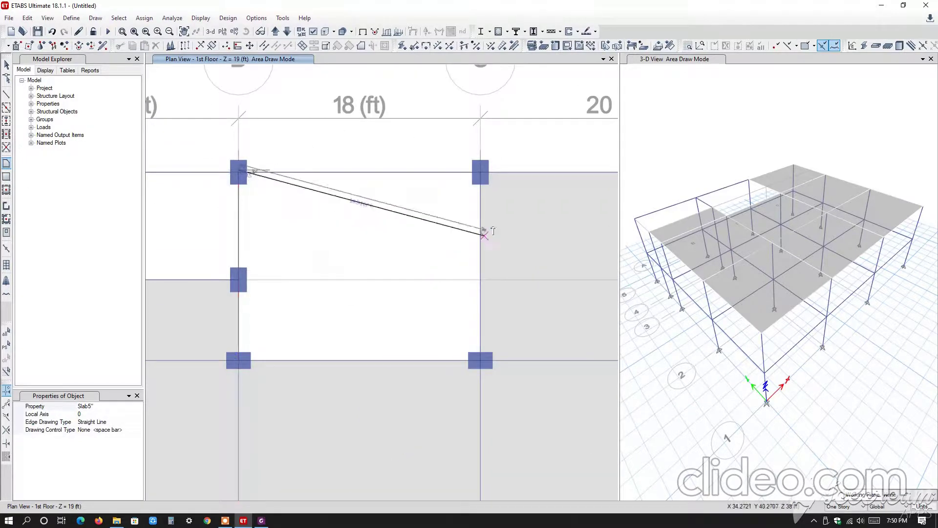
pyautogui.scroll(2, 482, 172)
pyautogui.click(481, 172)
pyautogui.scroll(-4, 482, 268)
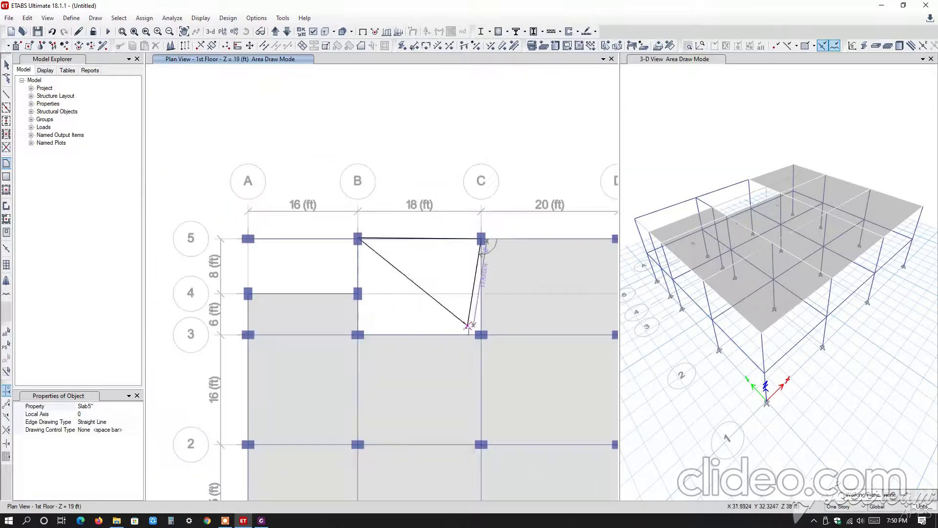
pyautogui.scroll(3, 478, 305)
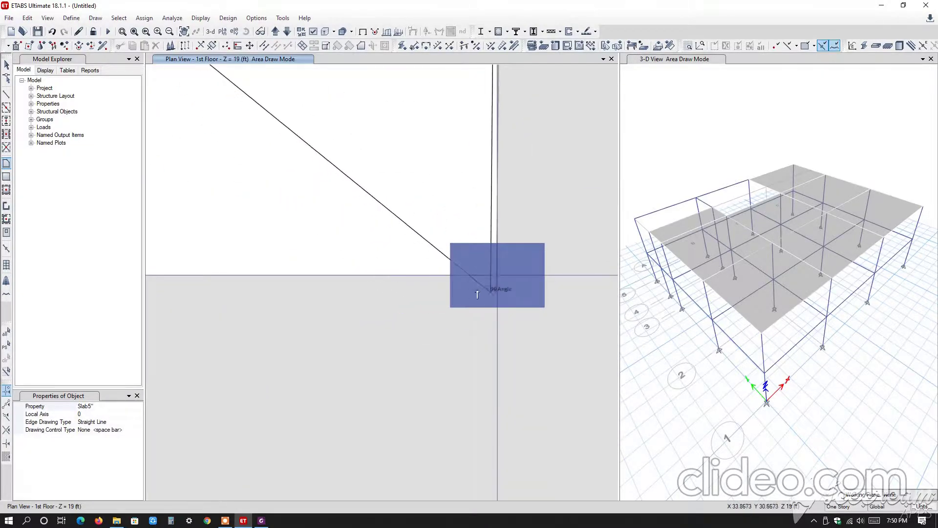
pyautogui.click(498, 276)
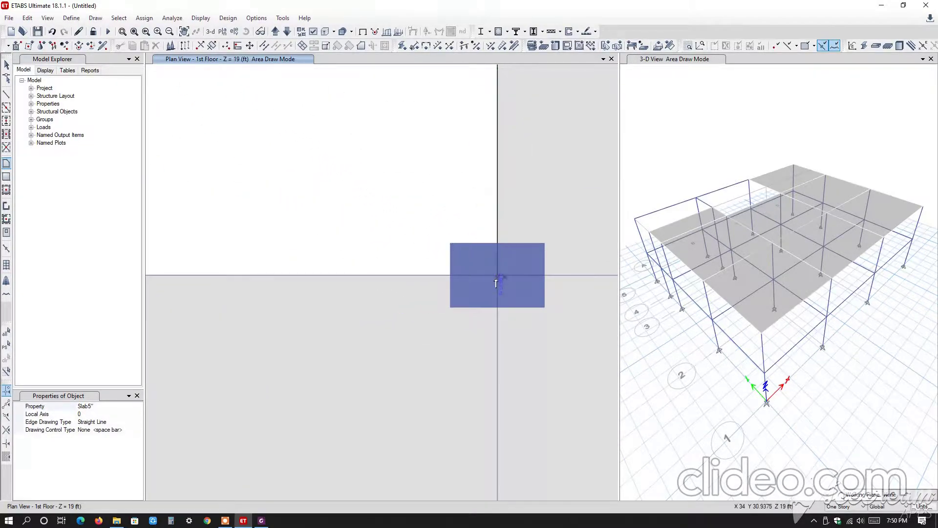
pyautogui.scroll(-2, 435, 305)
pyautogui.scroll(-2, 434, 305)
pyautogui.scroll(2, 425, 315)
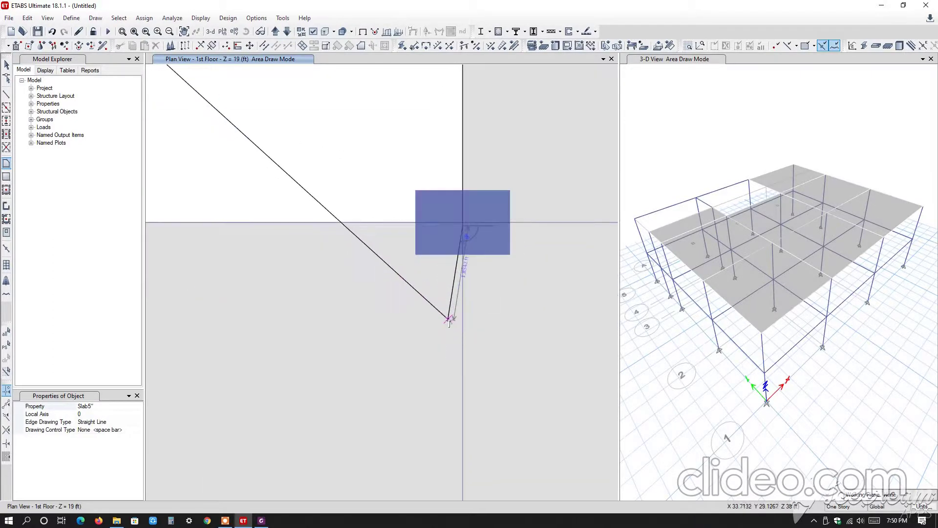
pyautogui.press('Return')
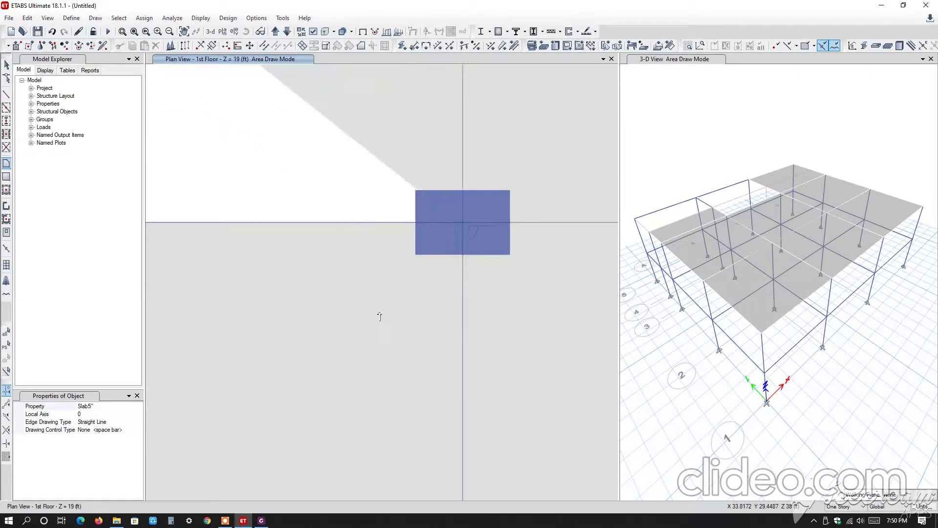
pyautogui.press('Escape')
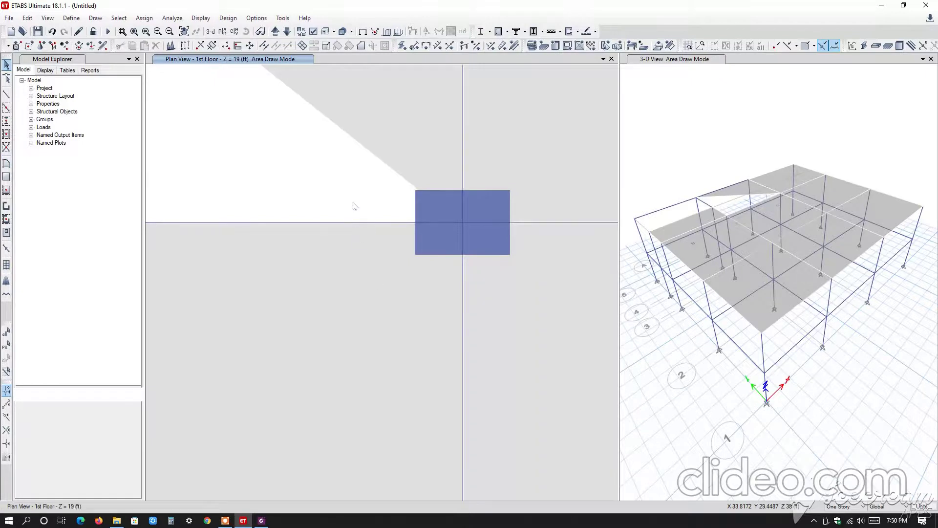
# Delete the triangular slab panel between grid points B-5, C-5 and C-3.
pyautogui.scroll(-5, 349, 185)
pyautogui.moveTo(348, 184); pyautogui.dragTo(406, 298, button='middle')
pyautogui.click(392, 321)
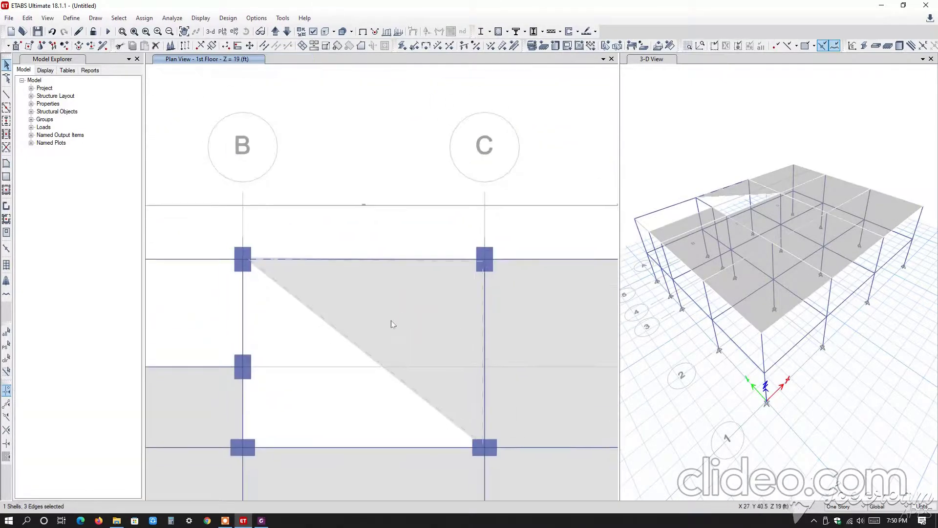
pyautogui.press('Delete')
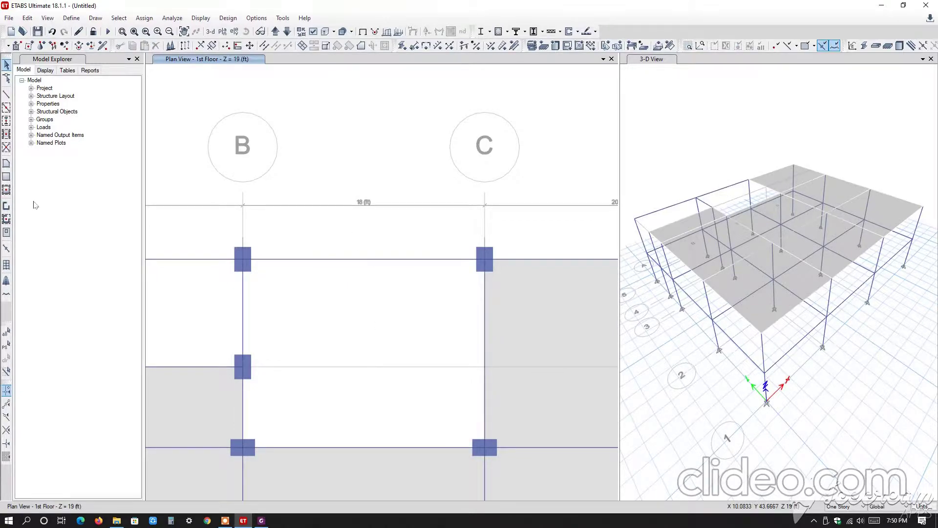
# Draw a Slab5" floor panel on the 1st Floor corner by corner through grid points B-5, C-5, C-3, B-3, B-4 and back to B-5.
pyautogui.click(6, 163)
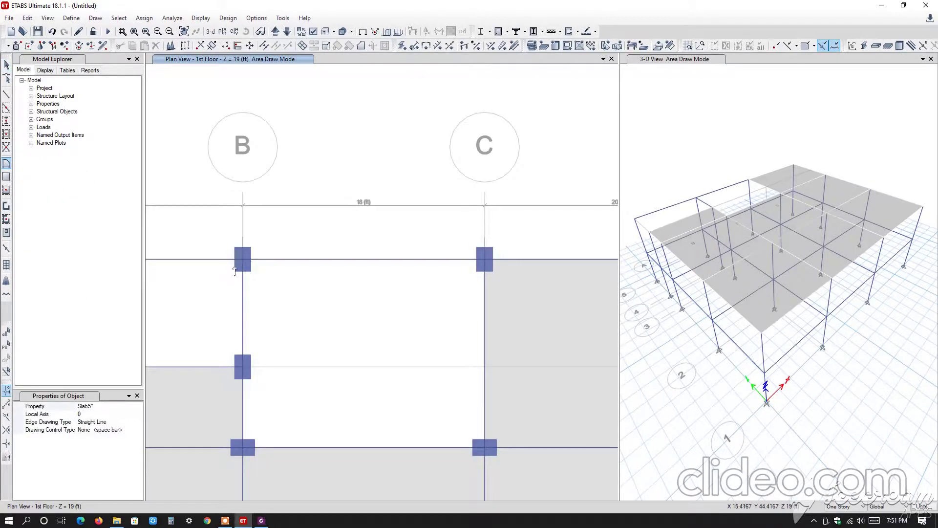
pyautogui.scroll(3, 236, 268)
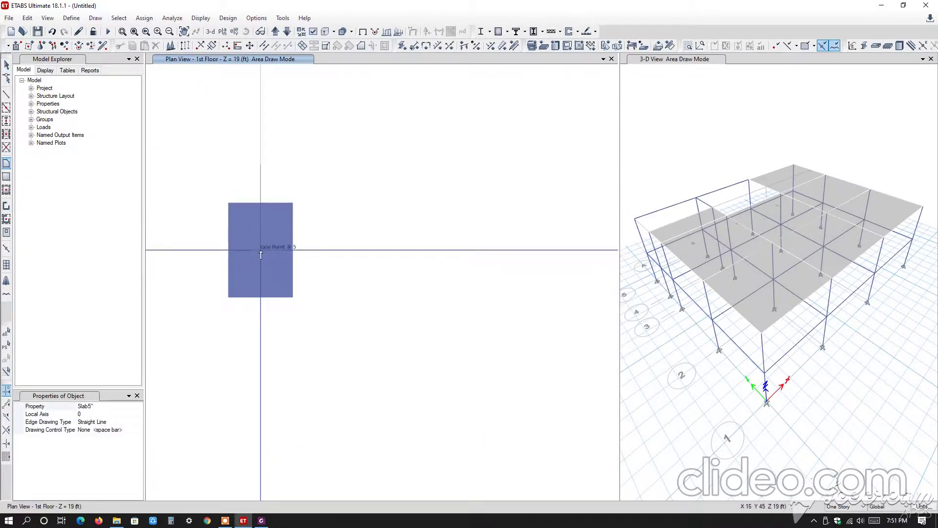
pyautogui.click(261, 250)
pyautogui.moveTo(288, 305); pyautogui.dragTo(255, 291, button='middle')
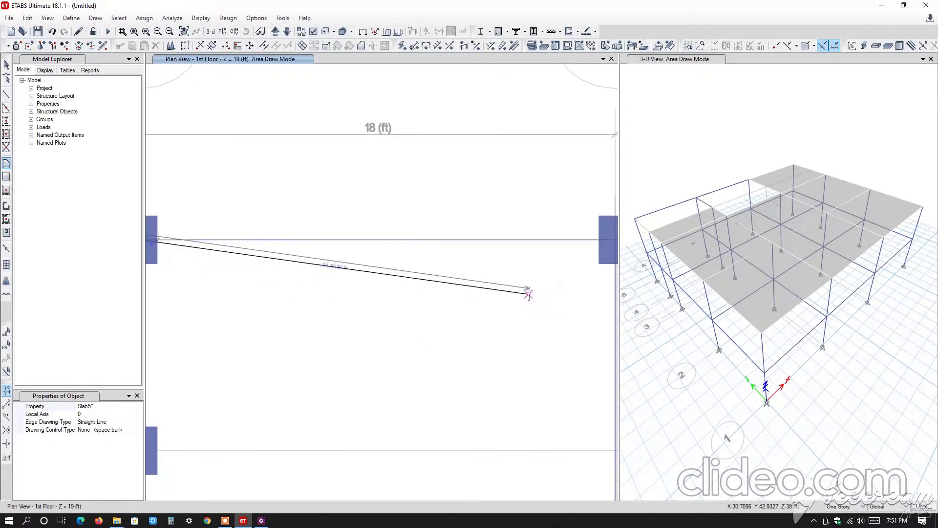
pyautogui.moveTo(563, 272); pyautogui.dragTo(419, 238, button='middle')
pyautogui.click(471, 207)
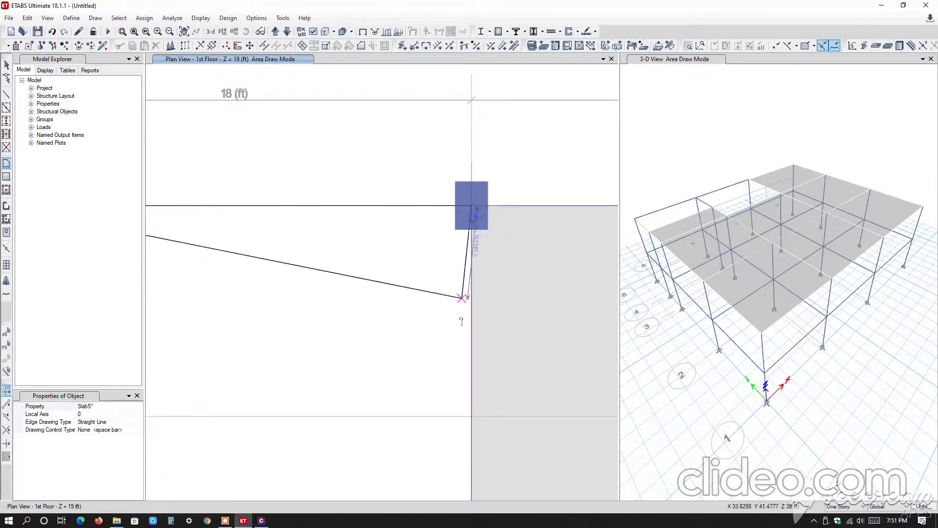
pyautogui.moveTo(470, 357); pyautogui.dragTo(489, 164, button='middle')
pyautogui.scroll(3, 481, 419)
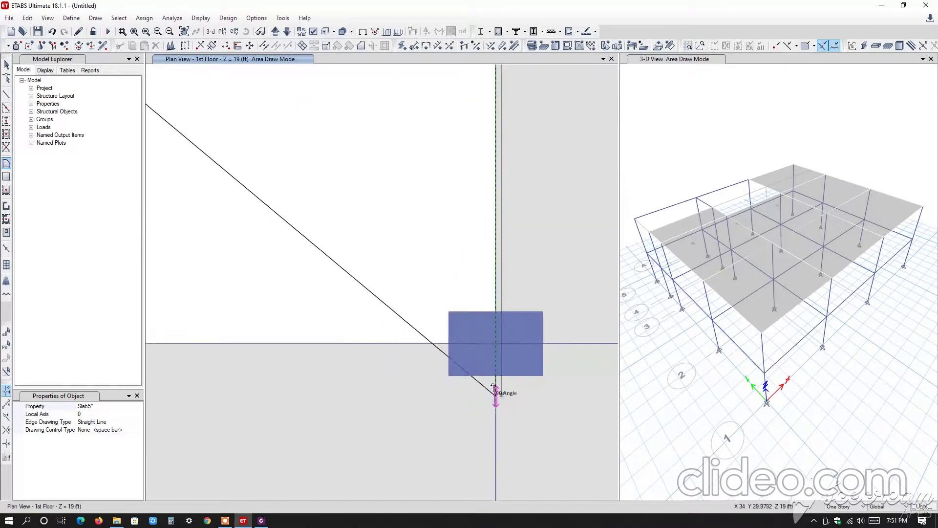
pyautogui.click(496, 347)
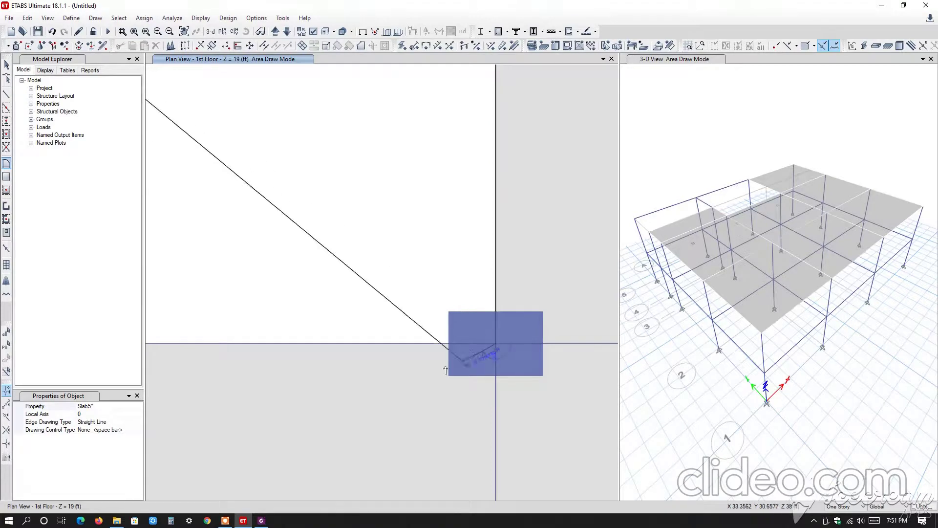
pyautogui.scroll(-5, 337, 373)
pyautogui.moveTo(337, 372); pyautogui.dragTo(646, 383, button='middle')
pyautogui.scroll(3, 445, 378)
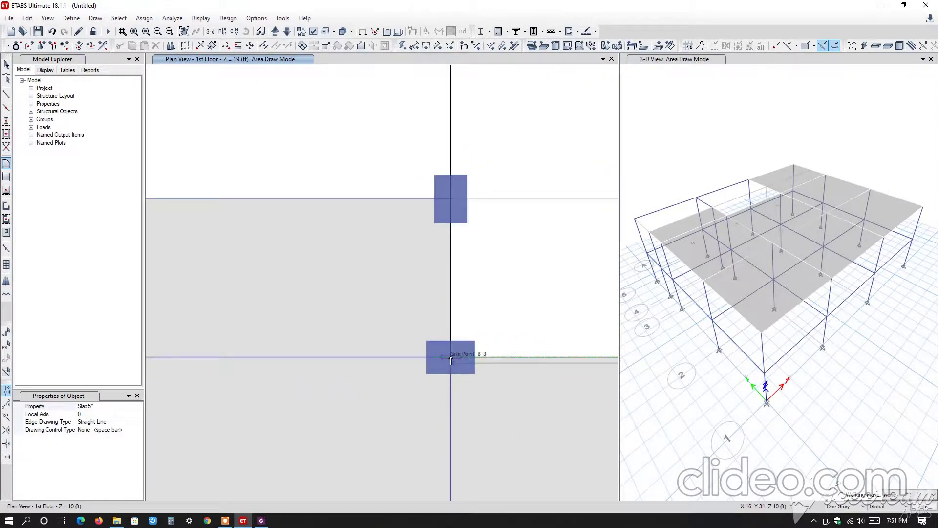
pyautogui.click(450, 356)
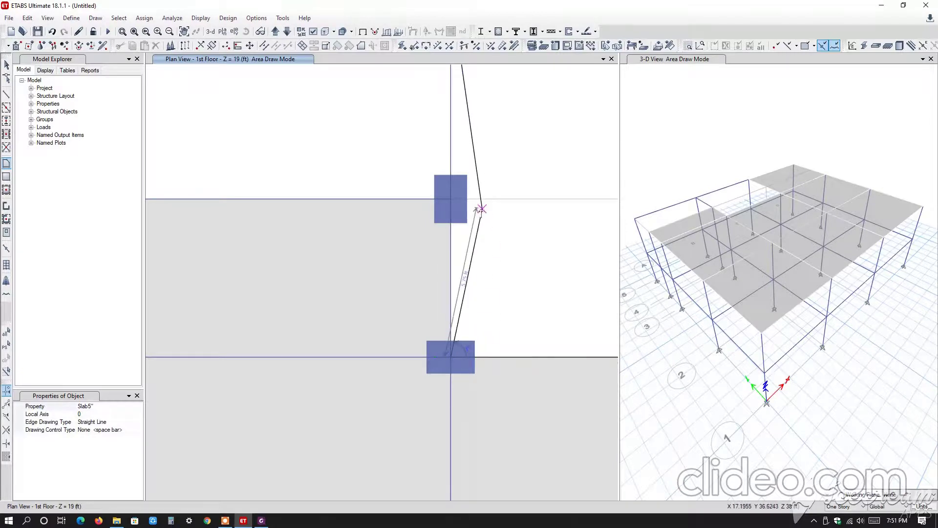
pyautogui.click(450, 201)
pyautogui.moveTo(484, 180); pyautogui.dragTo(446, 447, button='middle')
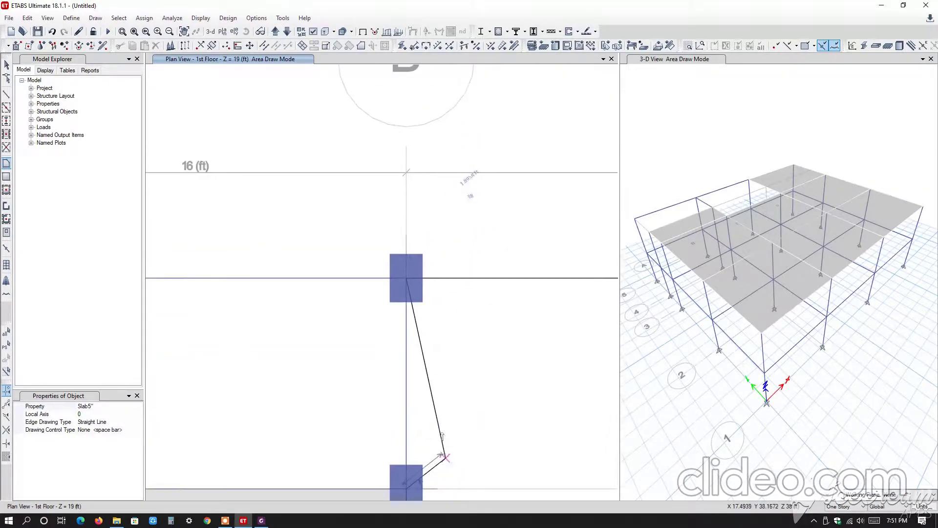
pyautogui.click(408, 281)
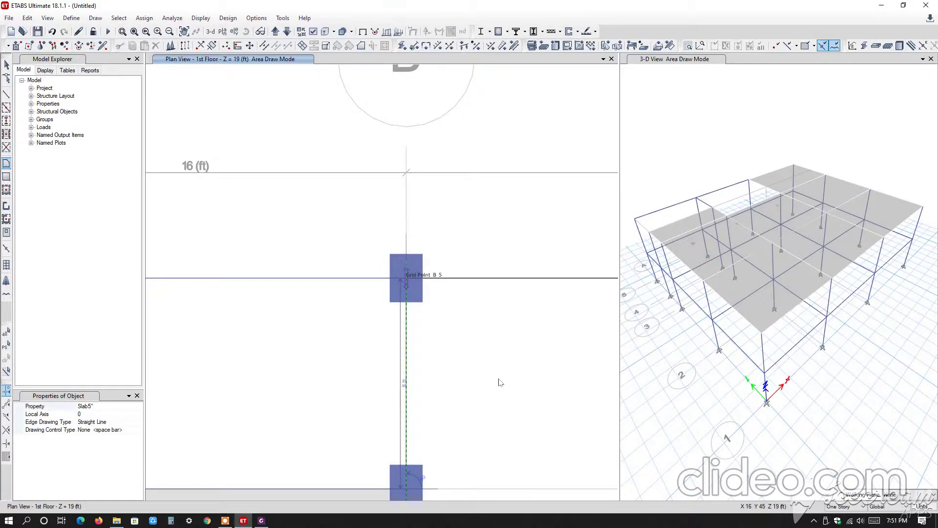
pyautogui.press('Return')
pyautogui.scroll(-2, 501, 389)
pyautogui.moveTo(535, 287); pyautogui.dragTo(362, 141, button='middle')
pyautogui.scroll(-3, 363, 142)
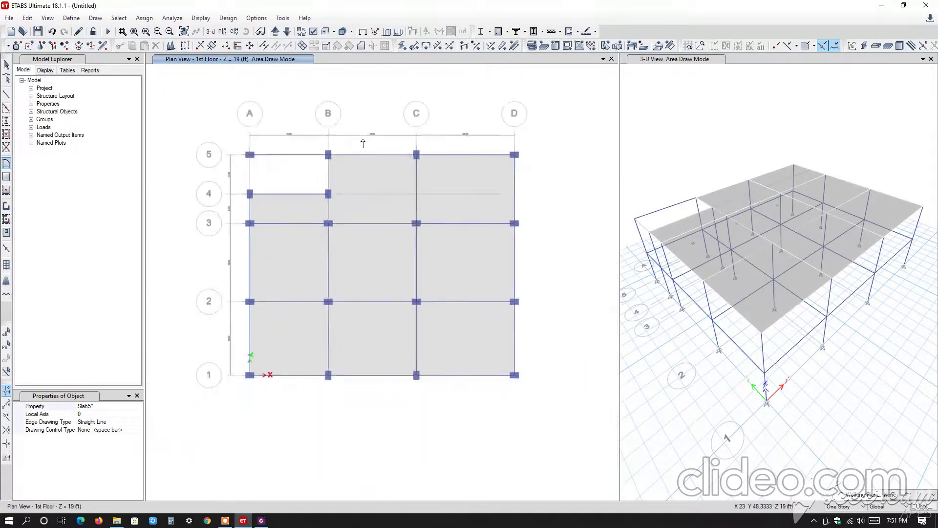
pyautogui.scroll(-3, 363, 143)
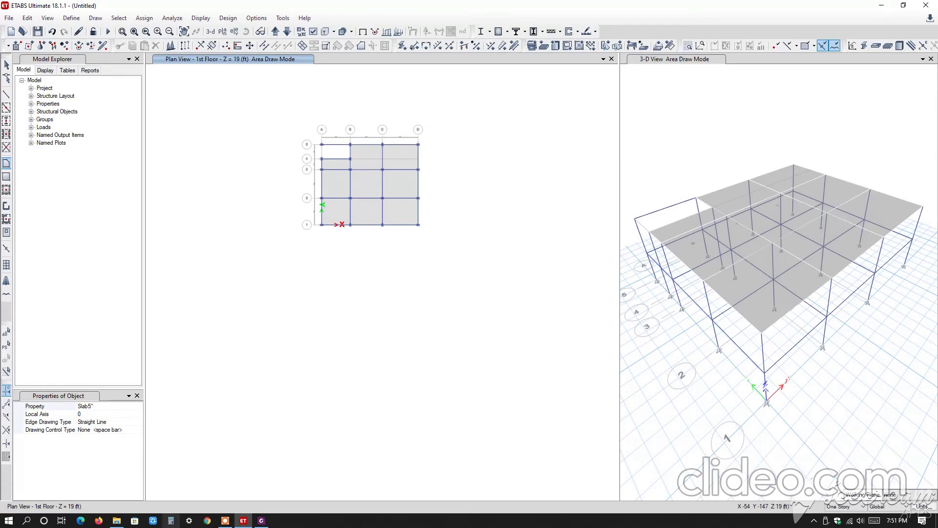
pyautogui.click(224, 521)
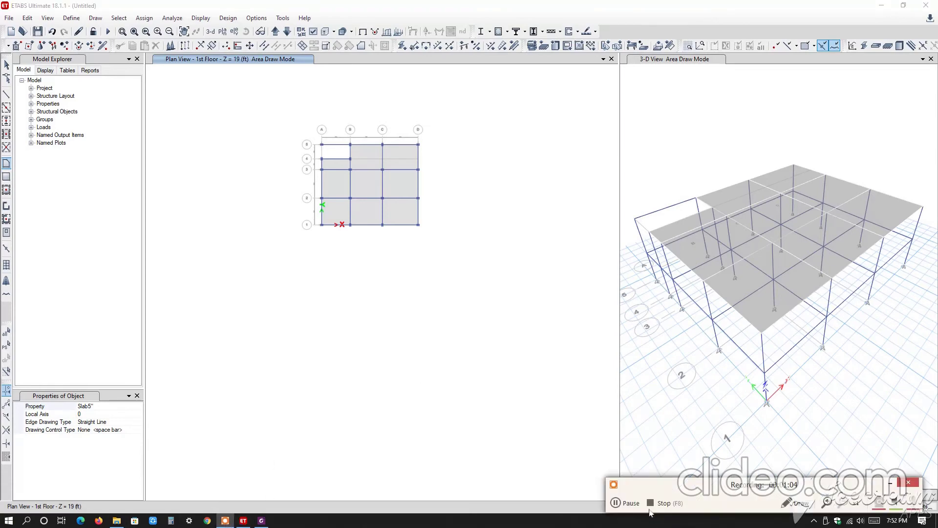